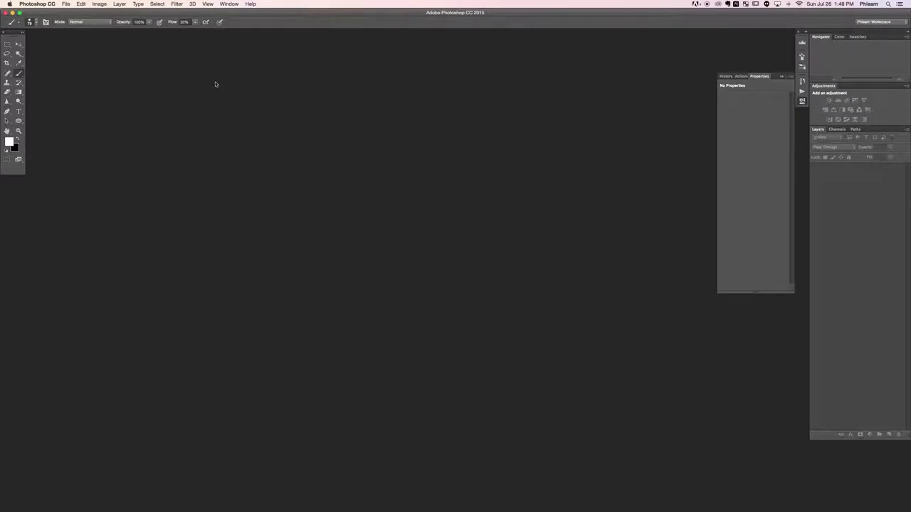
Step: Open the four images PhlearnRetouch-2, -8, -16 and -25.jpg together from the 03 Hair Images folder
key(super+o)
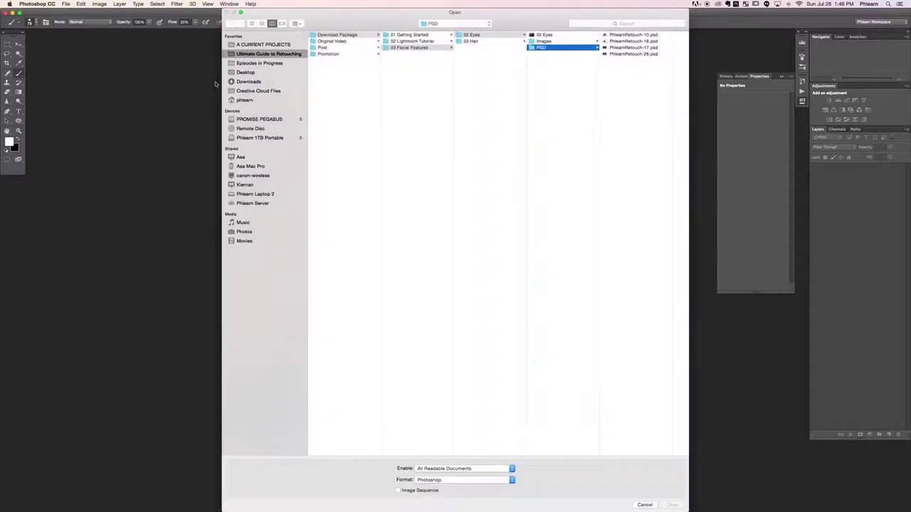
click(501, 41)
click(572, 36)
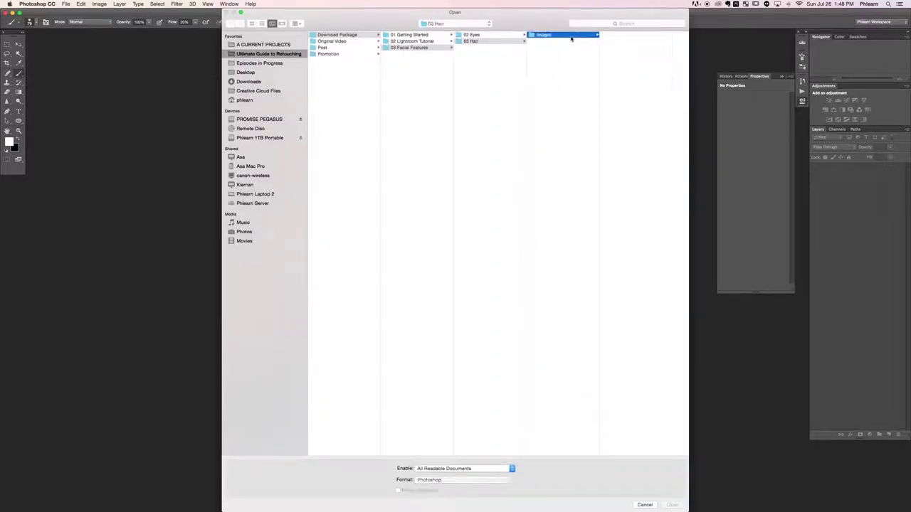
click(655, 35)
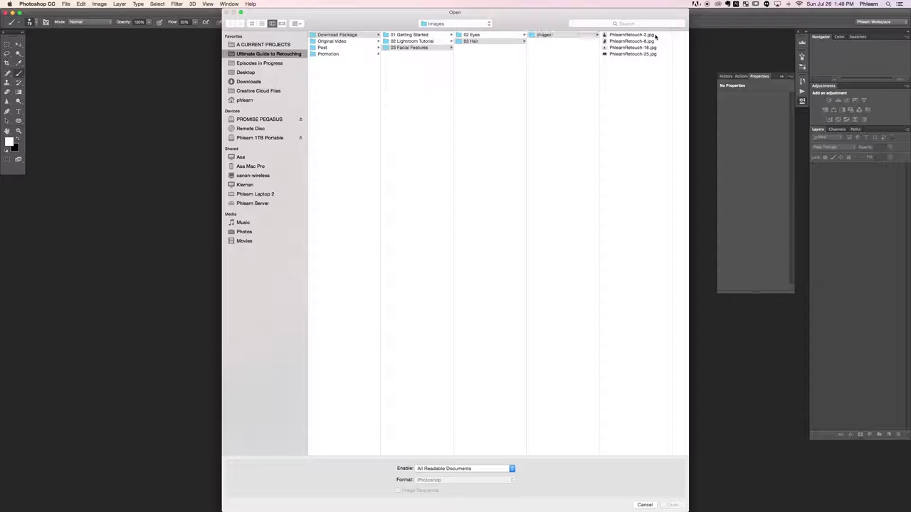
shift+click(601, 47)
shift+click(599, 54)
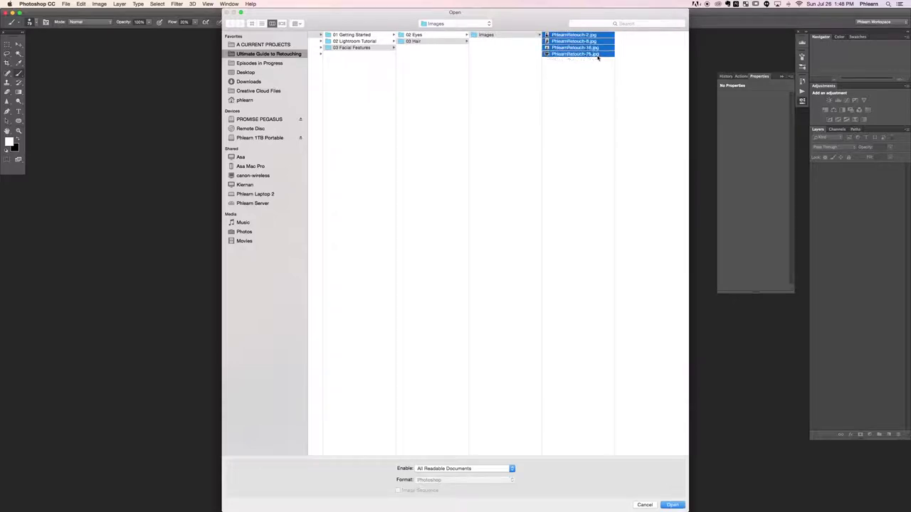
click(670, 505)
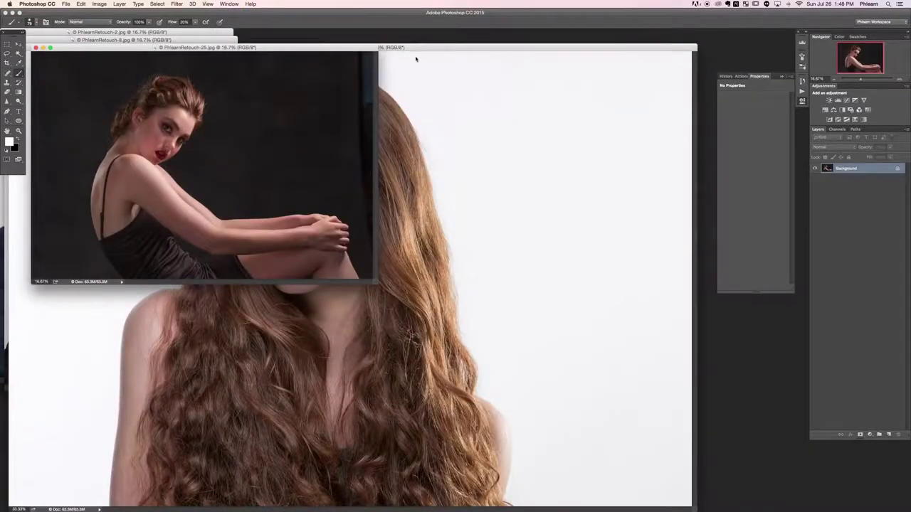
Step: Reduce the view of PhlearnRetouch-16.jpg to 16.7% and move its window clear of the other images
click(420, 48)
key(super+minus)
key(super+minus)
drag(361, 49, 607, 137)
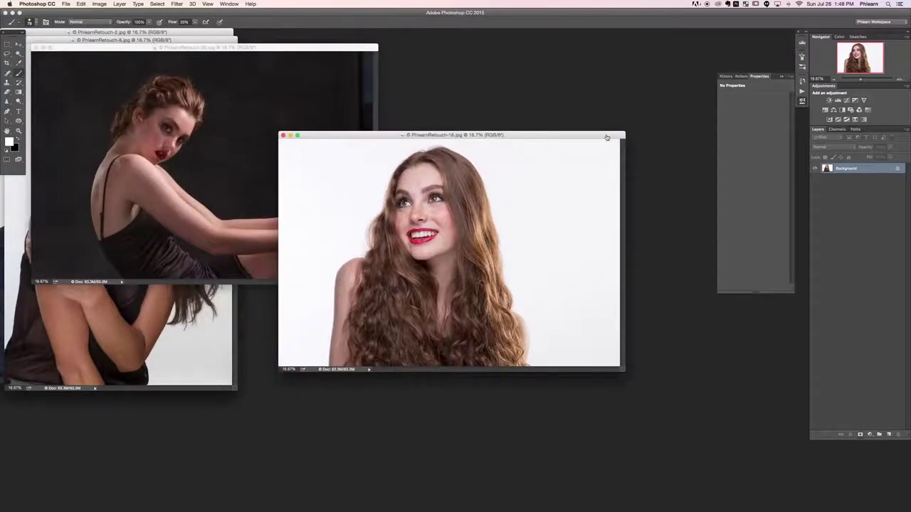
Step: Switch to Lightroom and look over the photos in the Capture folder with none selected
key(super+Tab)
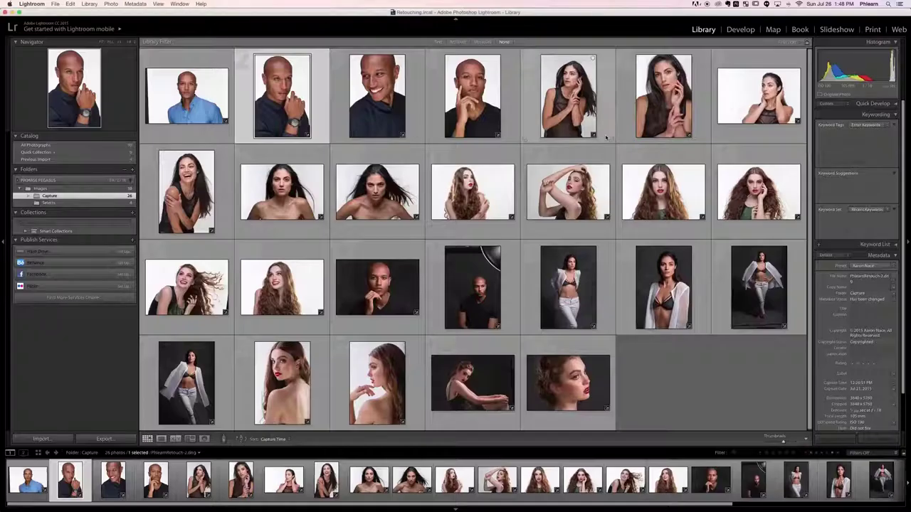
click(648, 363)
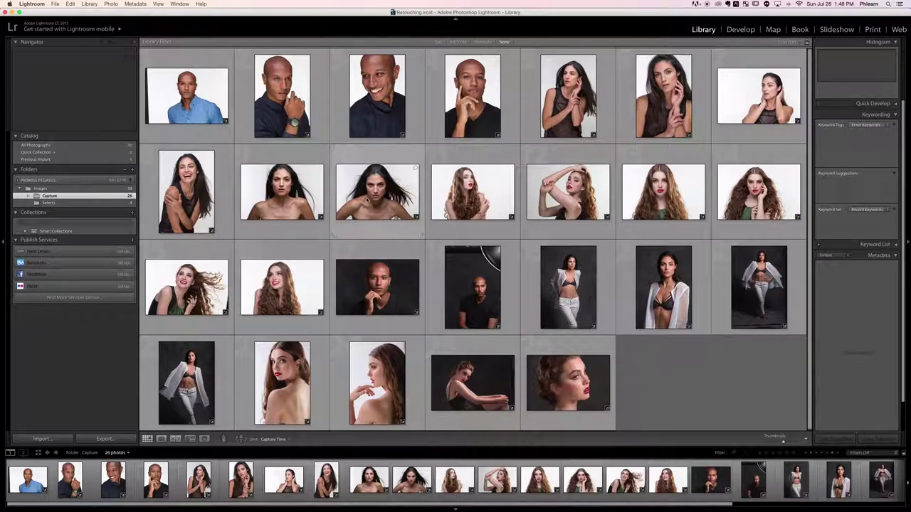
click(367, 201)
click(686, 390)
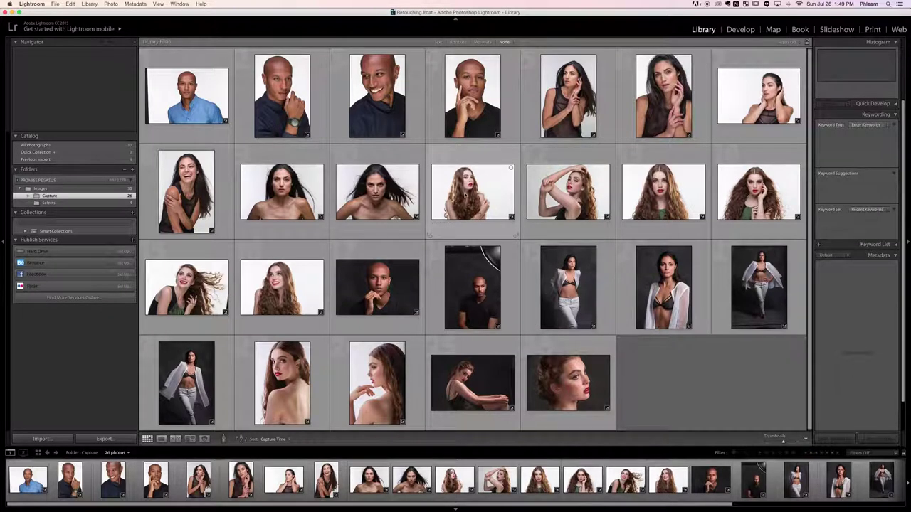
Step: Try TIFF as the export format for the PhlearnRetouch-11 photo, cancel the export and switch back to Photoshop
click(466, 192)
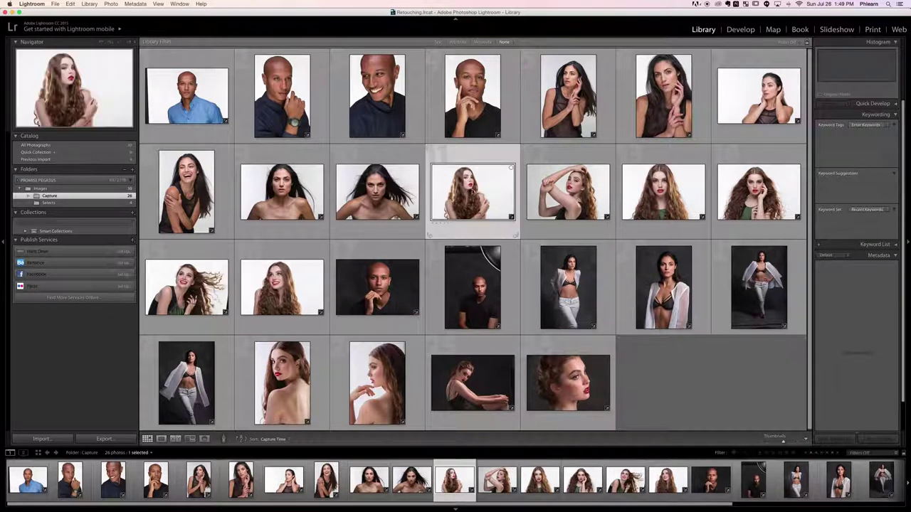
right_click(468, 190)
mouse_move(525, 368)
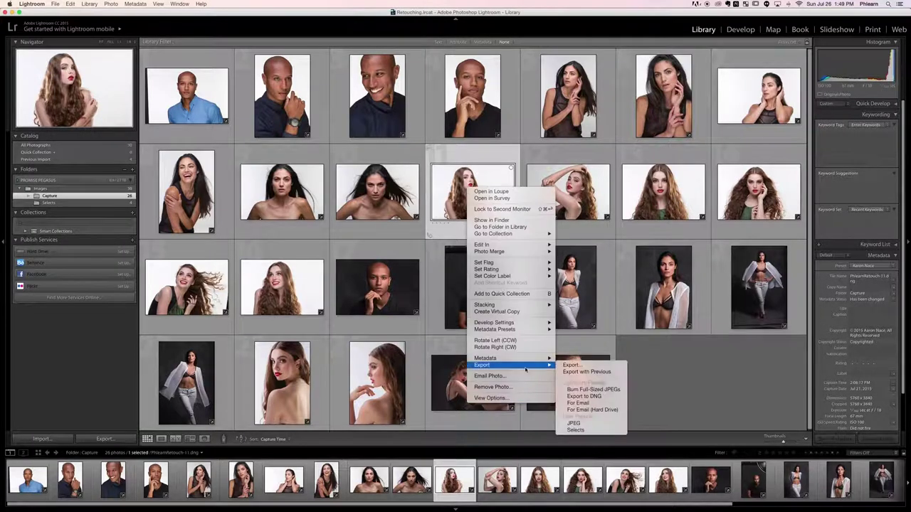
click(573, 365)
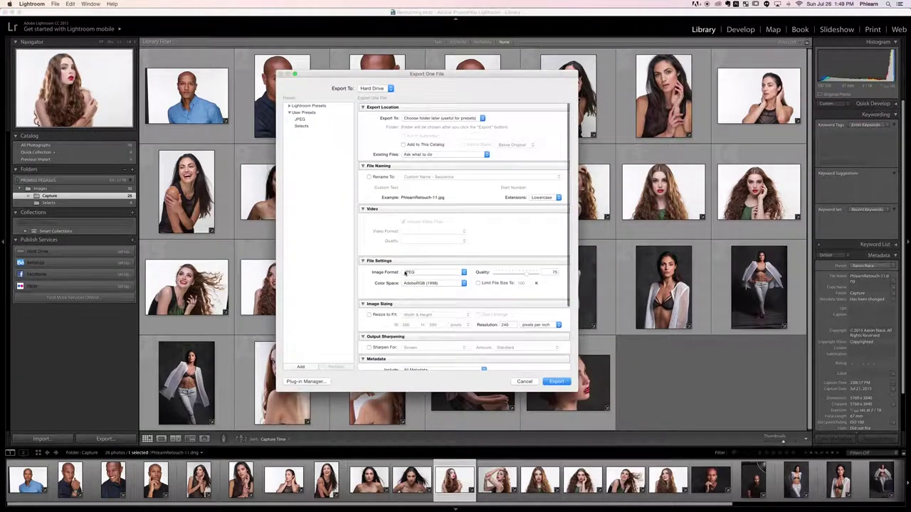
click(406, 273)
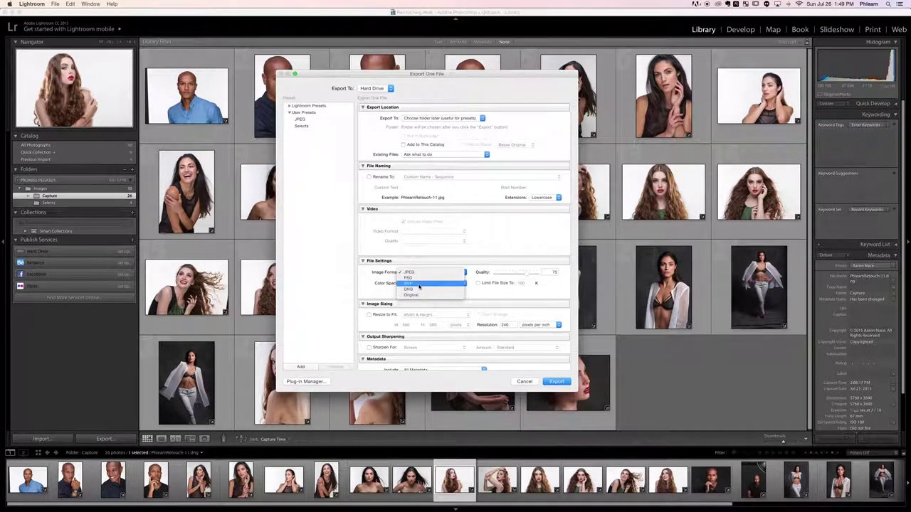
click(419, 286)
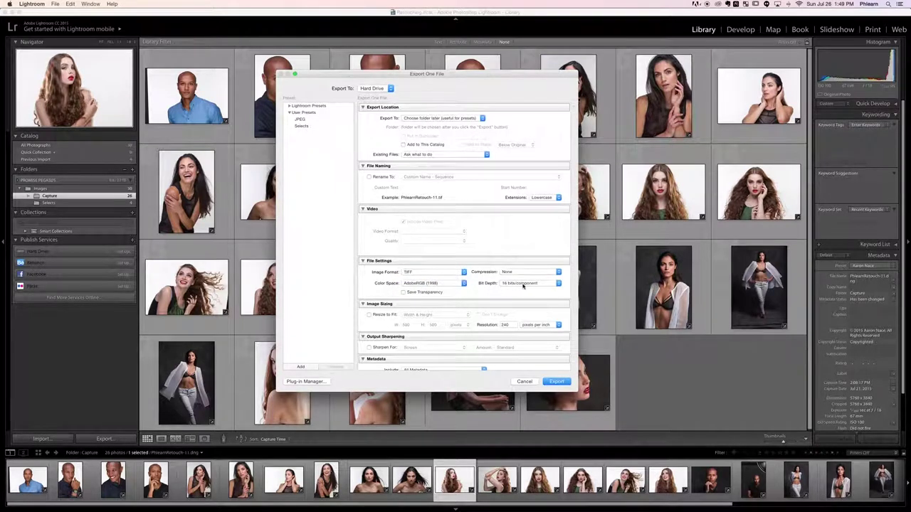
click(524, 381)
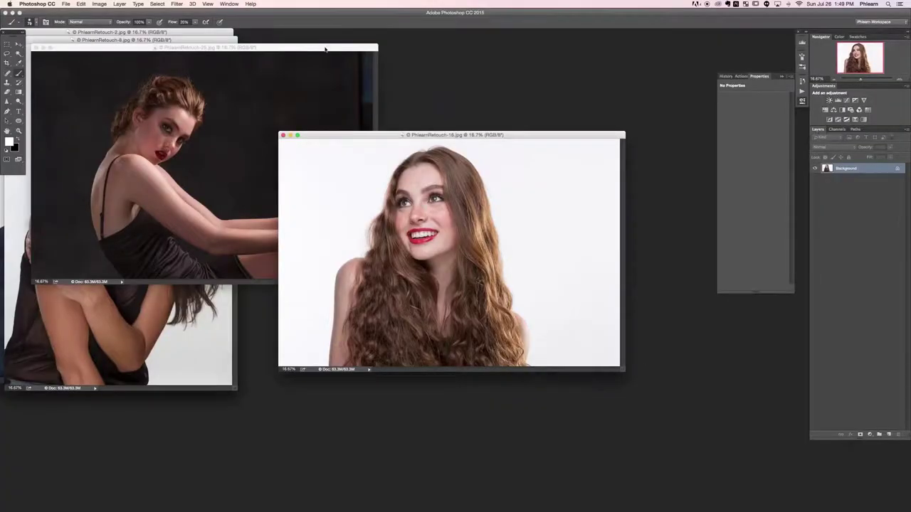
Step: Spread the open image windows apart so all four photos are visible, and show PhlearnRetouch-8.jpg in full screen mode
drag(325, 47, 572, 62)
drag(107, 40, 205, 93)
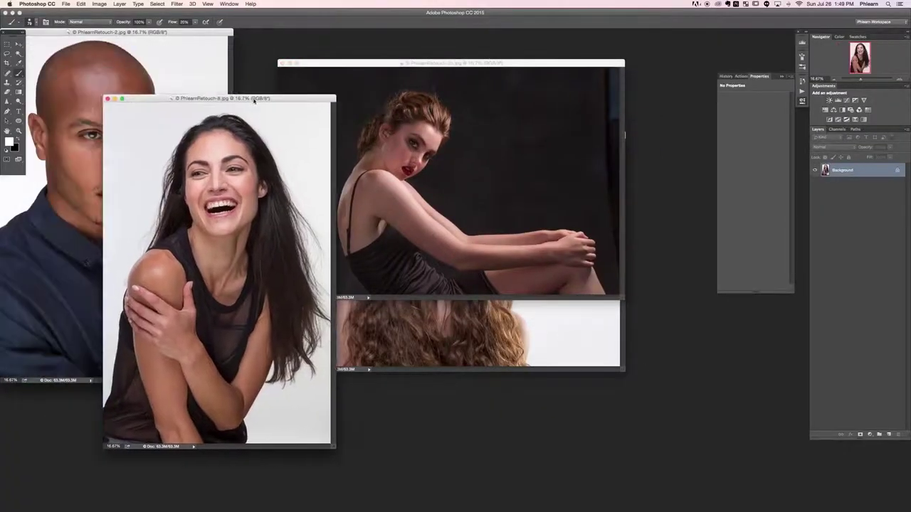
drag(426, 65, 550, 47)
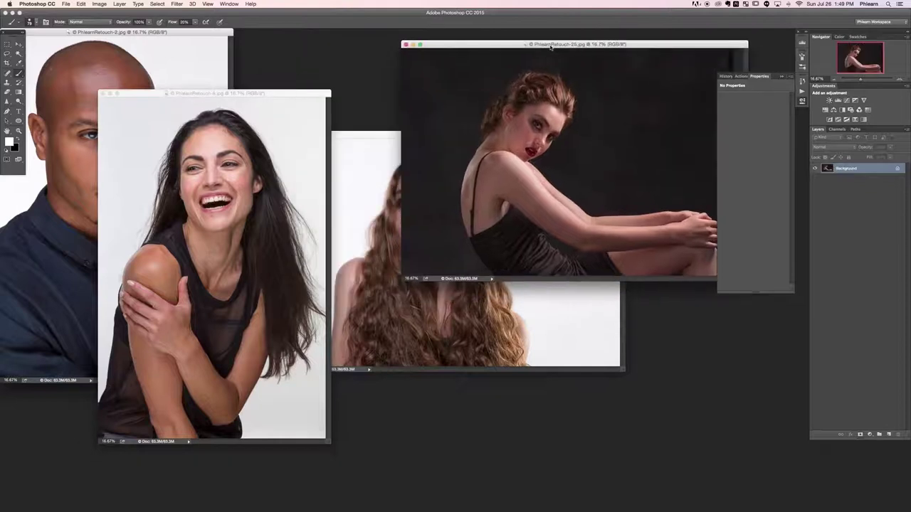
drag(373, 138, 437, 211)
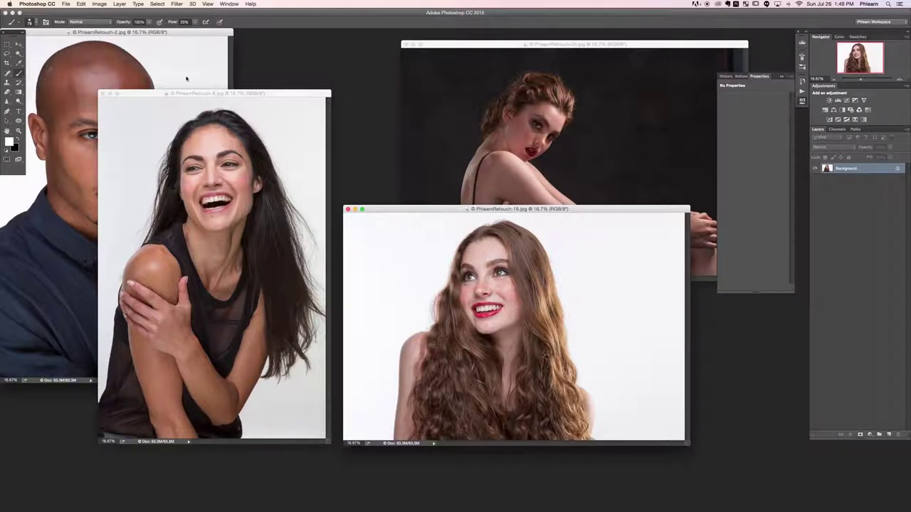
drag(220, 98, 280, 94)
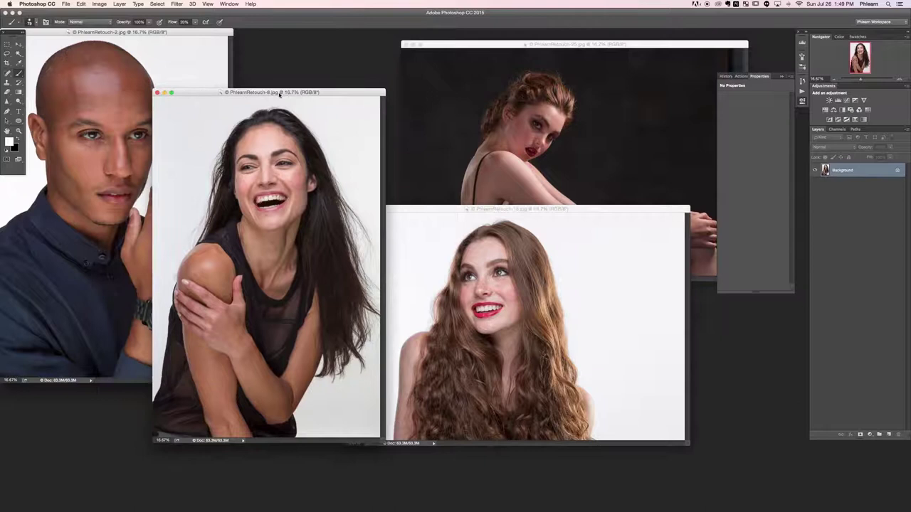
key(f)
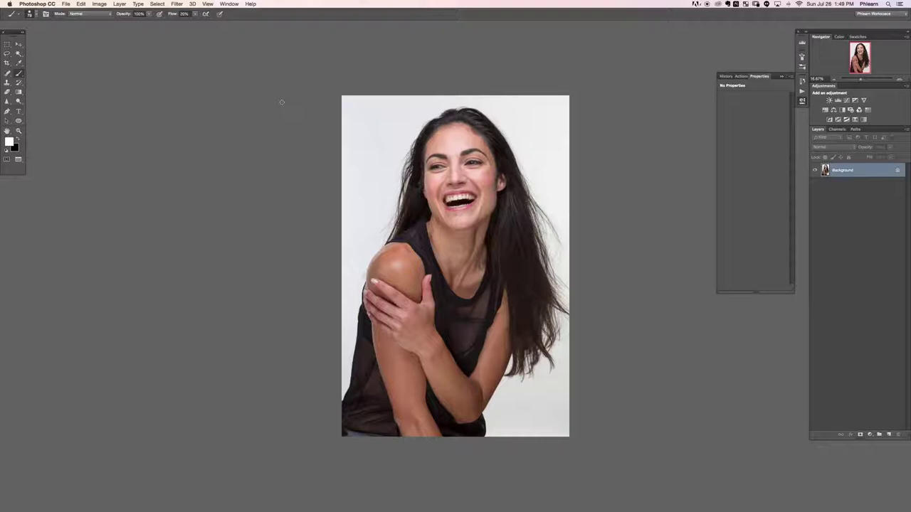
Step: Add a new blank layer above the background and set the foreground color to red ff0000
drag(470, 261, 446, 230)
key(alt+shift+super+n)
key(super+equal)
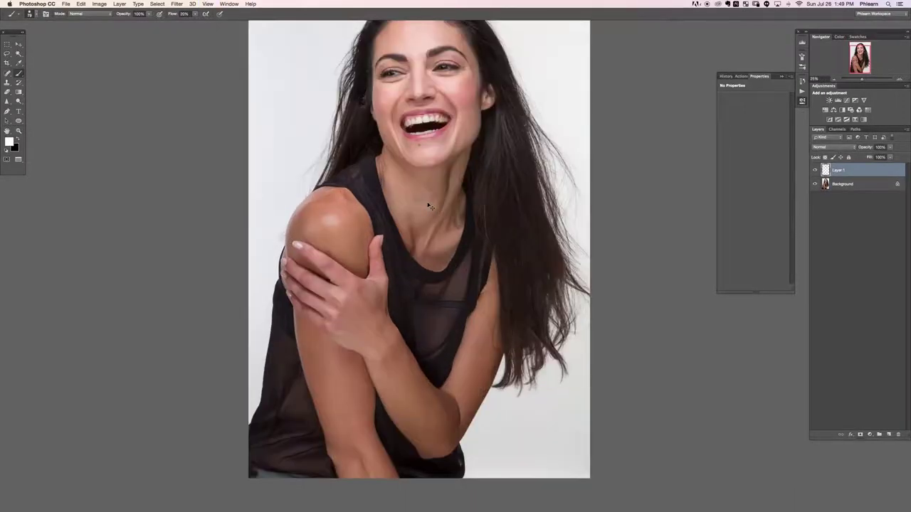
click(13, 142)
text(ff0000)
key(Return)
Step: Mark the stray hair above the head and along the left side in red, and write "Clean" beside it
drag(443, 233, 413, 321)
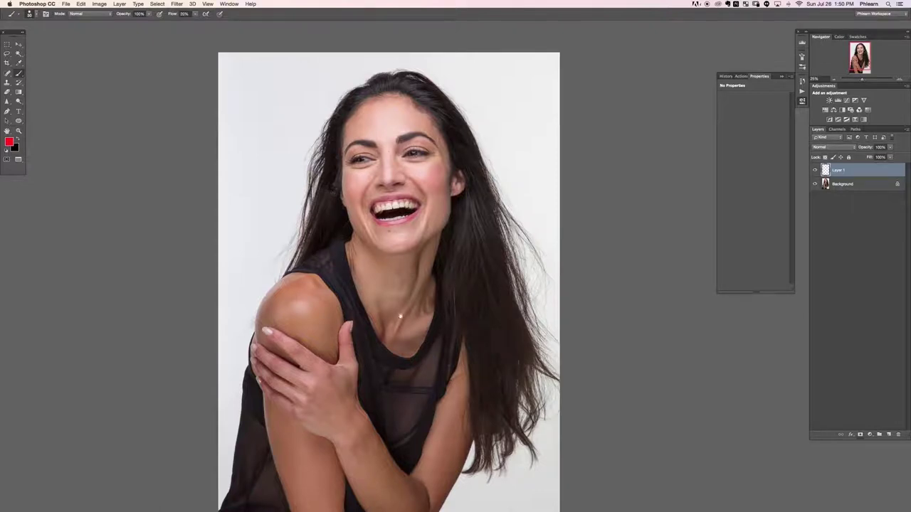
scroll(352, 262, right, 3)
scroll(352, 262, down, 2)
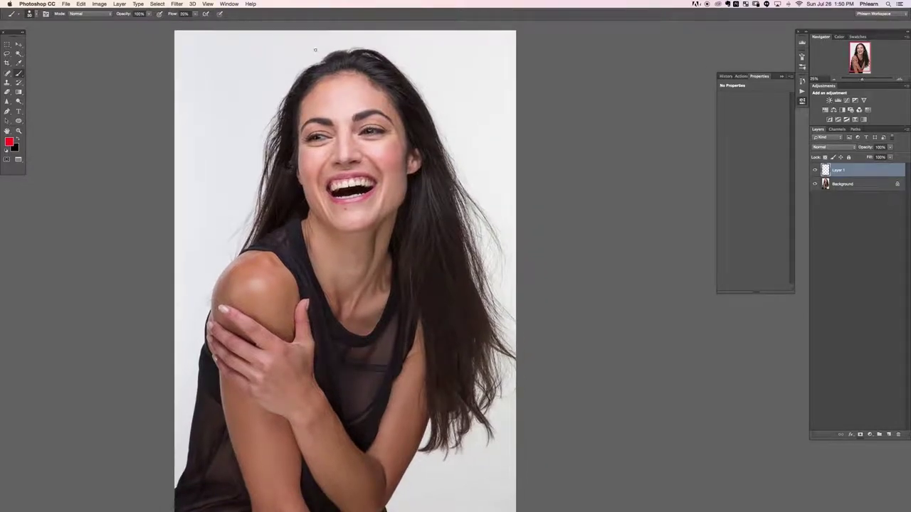
drag(286, 71, 316, 57)
drag(277, 109, 248, 223)
drag(265, 155, 221, 266)
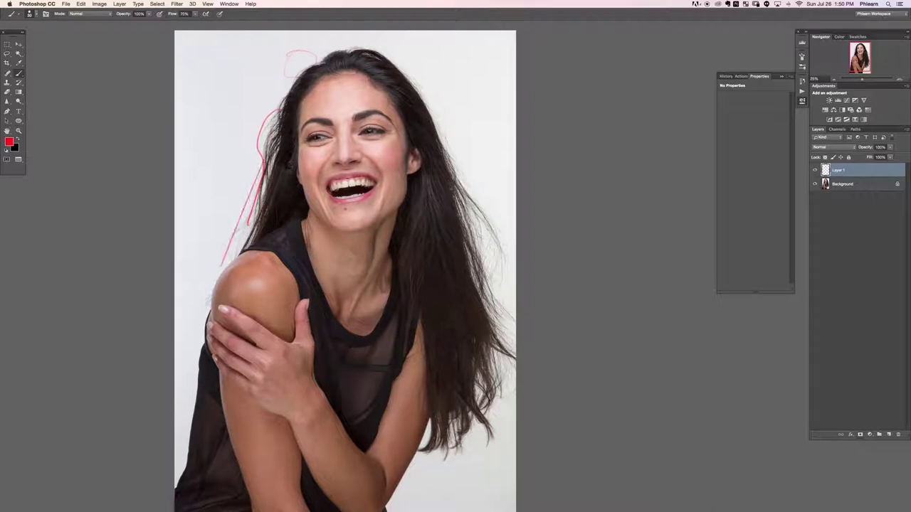
drag(241, 234, 275, 155)
mouse_move(223, 176)
mouse_down()
mouse_move(228, 192)
mouse_move(251, 182)
mouse_up()
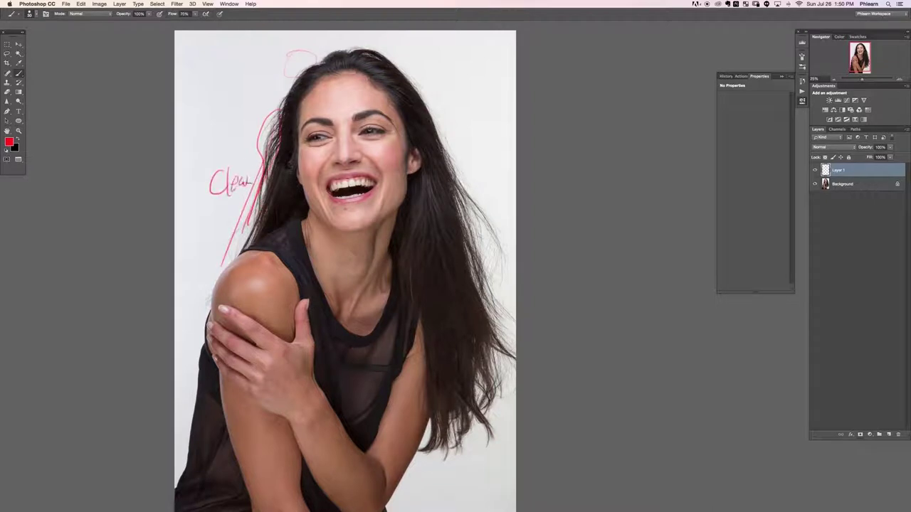
Step: Outline the flyaway hair on the right side of the head in red and label it "Clean"
drag(479, 254, 428, 233)
mouse_move(416, 149)
mouse_down()
mouse_move(462, 240)
mouse_move(431, 144)
mouse_up()
mouse_move(431, 112)
mouse_down()
mouse_move(427, 138)
mouse_move(464, 134)
mouse_up()
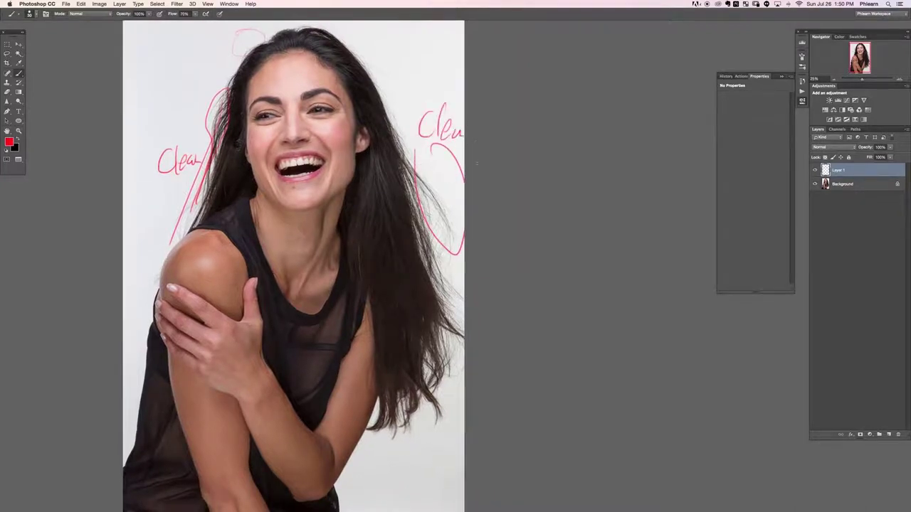
Step: Draw red arrows toward the image's right edge and a line along the hair ends, labelled "Strait"
drag(441, 357, 395, 279)
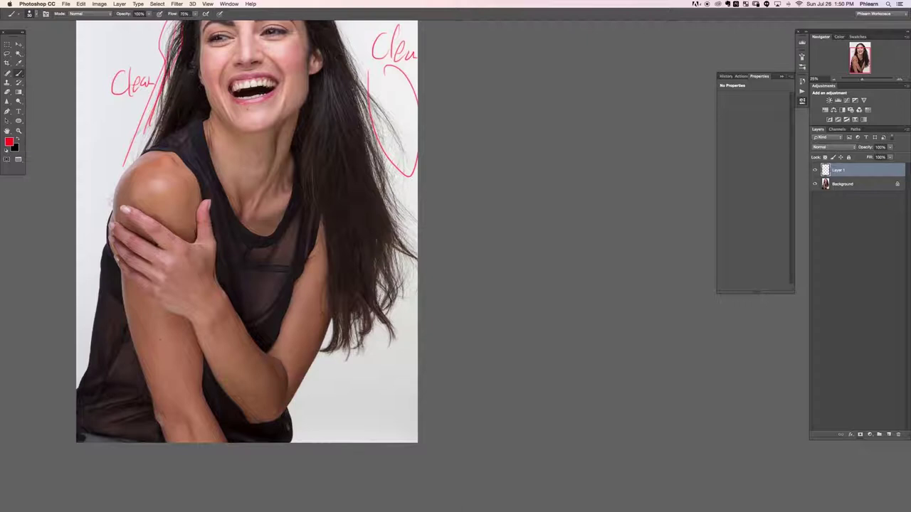
mouse_move(392, 226)
mouse_down()
mouse_move(416, 264)
mouse_move(400, 267)
mouse_up()
drag(390, 397, 414, 397)
mouse_move(400, 389)
mouse_down()
mouse_move(413, 396)
mouse_move(400, 405)
mouse_up()
drag(383, 334, 370, 360)
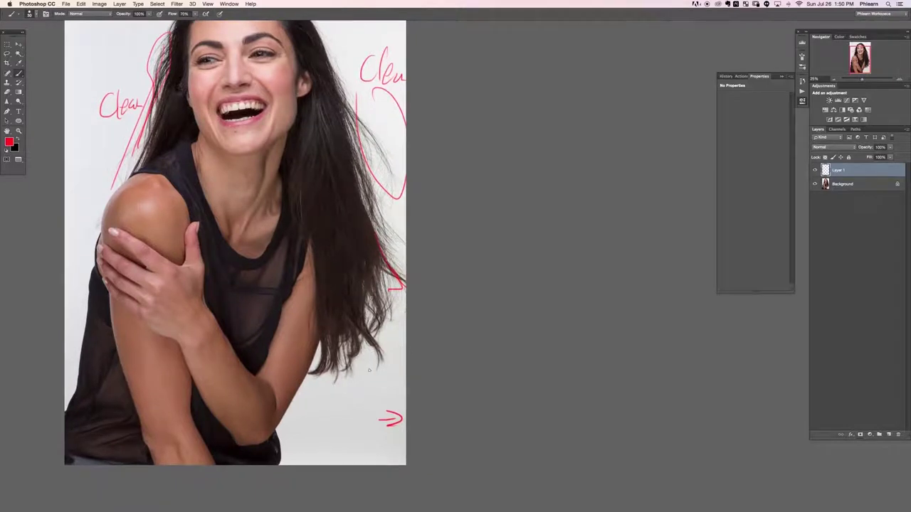
mouse_move(403, 281)
mouse_down()
mouse_move(325, 390)
mouse_move(390, 377)
mouse_move(402, 364)
mouse_up()
drag(292, 291, 309, 387)
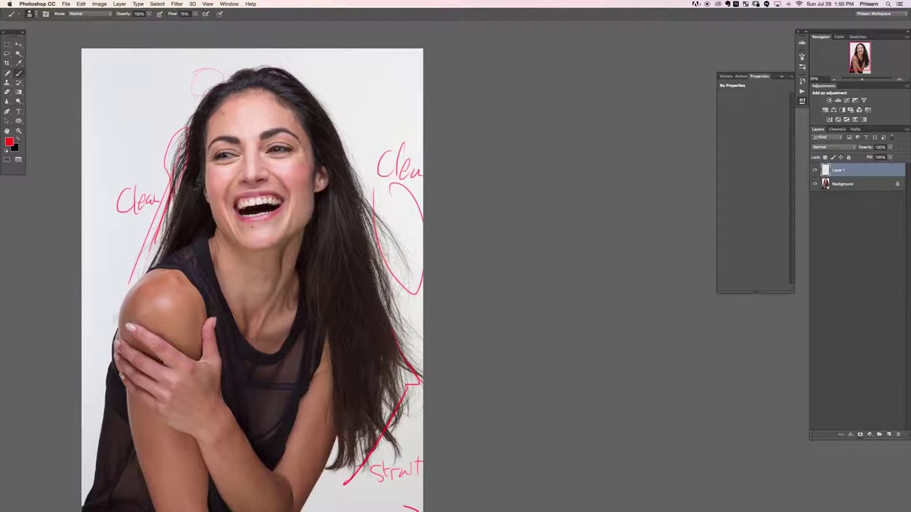
Step: Trace the desired hair contour over the top of the head in red and hide the markup layer
mouse_move(199, 92)
mouse_down()
mouse_move(274, 67)
mouse_move(311, 96)
mouse_up()
mouse_move(302, 384)
mouse_down()
mouse_move(303, 305)
mouse_move(304, 346)
mouse_move(304, 315)
mouse_up()
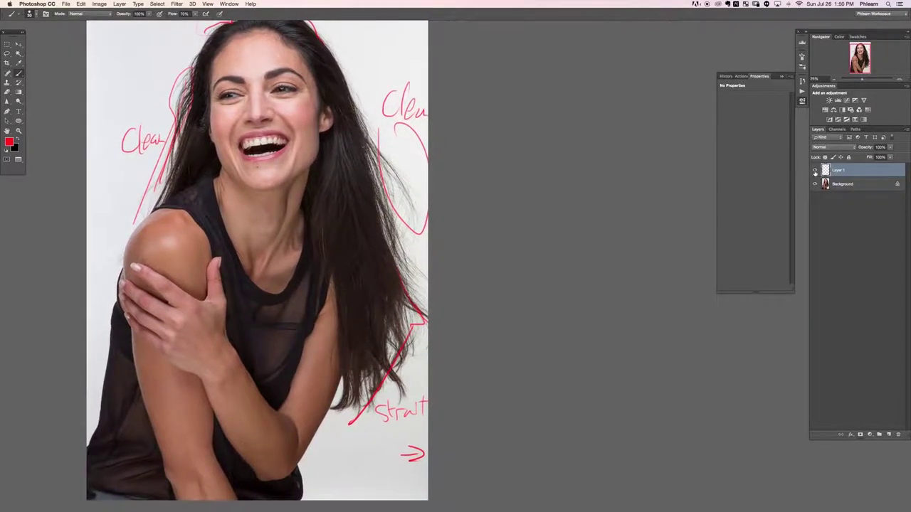
click(814, 171)
Step: Extend the canvas a little beyond the photo's right edge with the Crop tool
drag(529, 302, 517, 340)
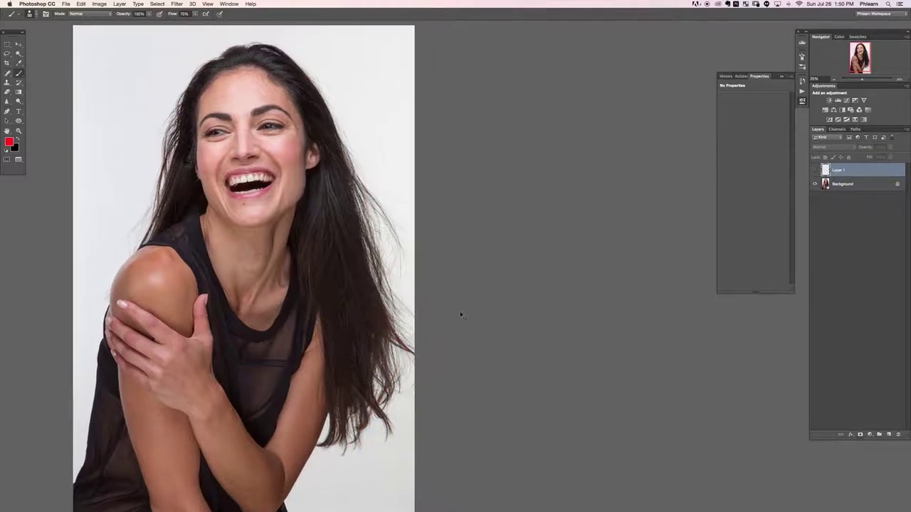
key(super+minus)
drag(425, 313, 415, 313)
scroll(414, 313, right, 3)
scroll(405, 278, down, 2)
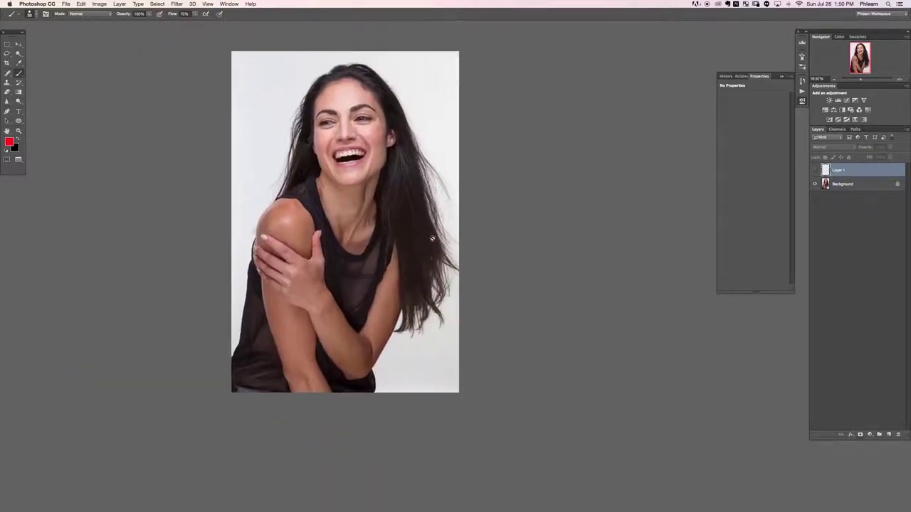
key(c)
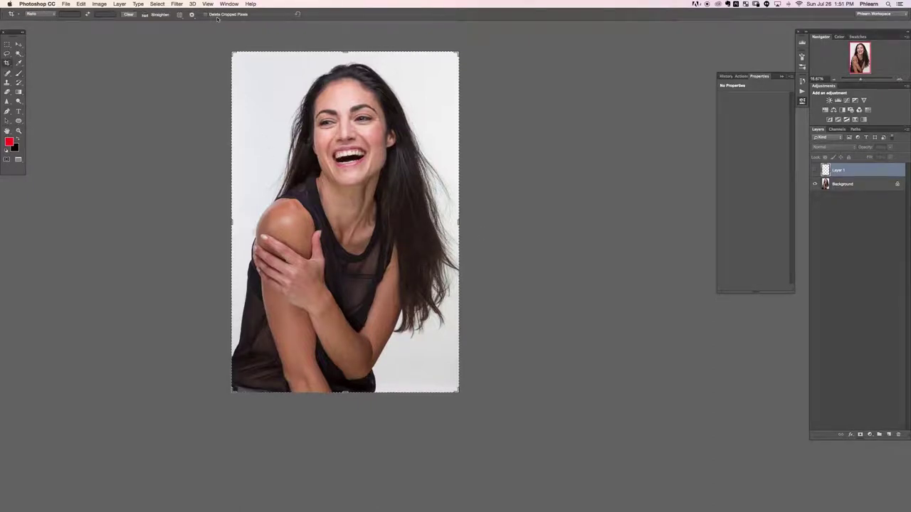
drag(457, 221, 466, 221)
key(Return)
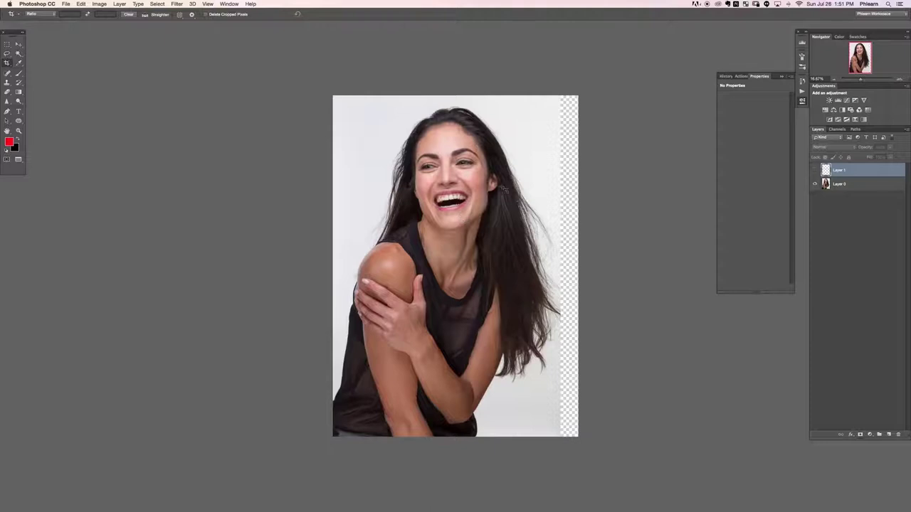
key(super+plus)
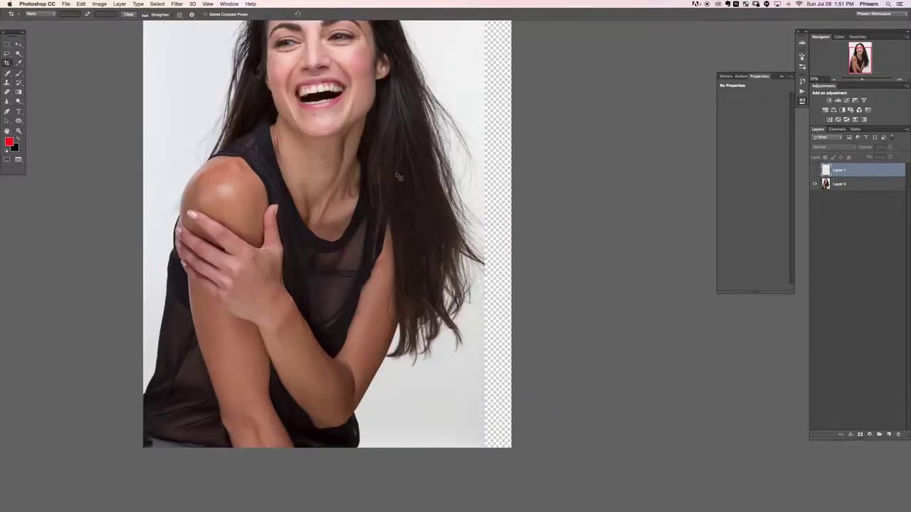
Step: Add a new empty layer beneath the portrait layer and switch to the Brush tool
scroll(397, 169, up, 5)
scroll(397, 169, right, 3)
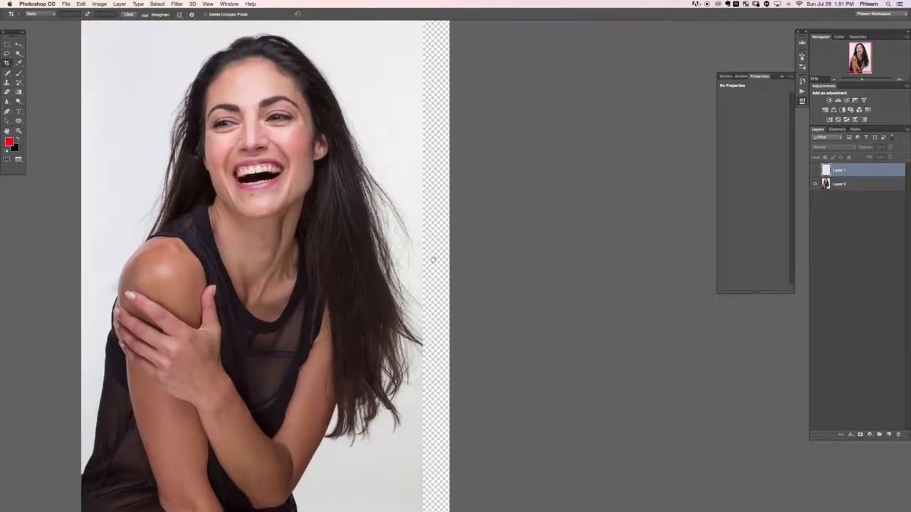
scroll(427, 346, down, 3)
scroll(427, 346, right, 2)
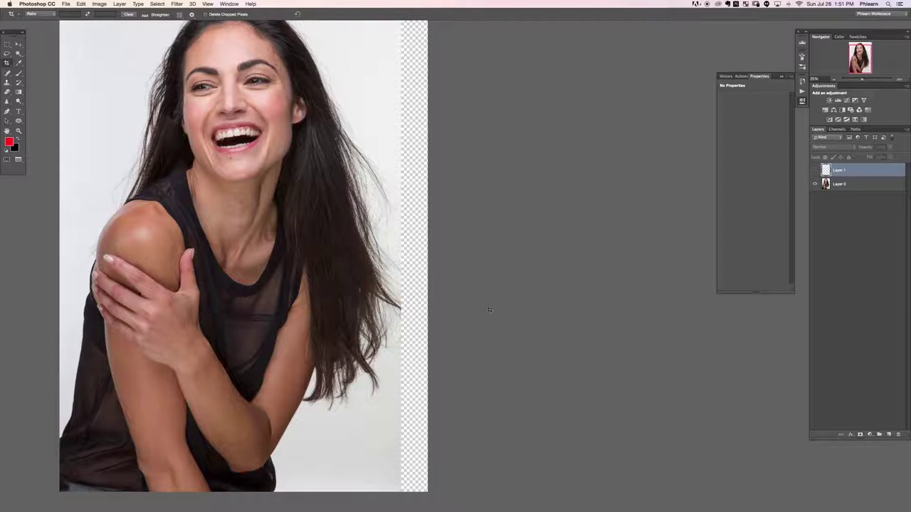
click(861, 185)
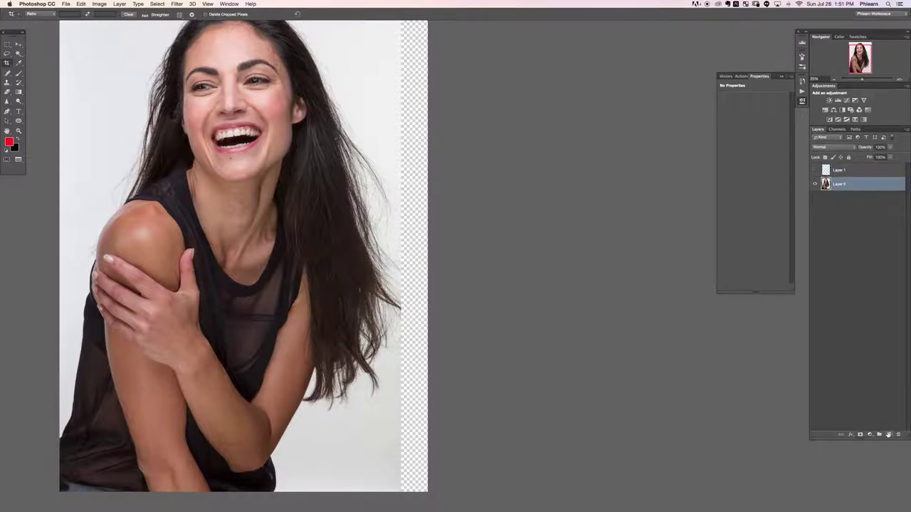
click(888, 435)
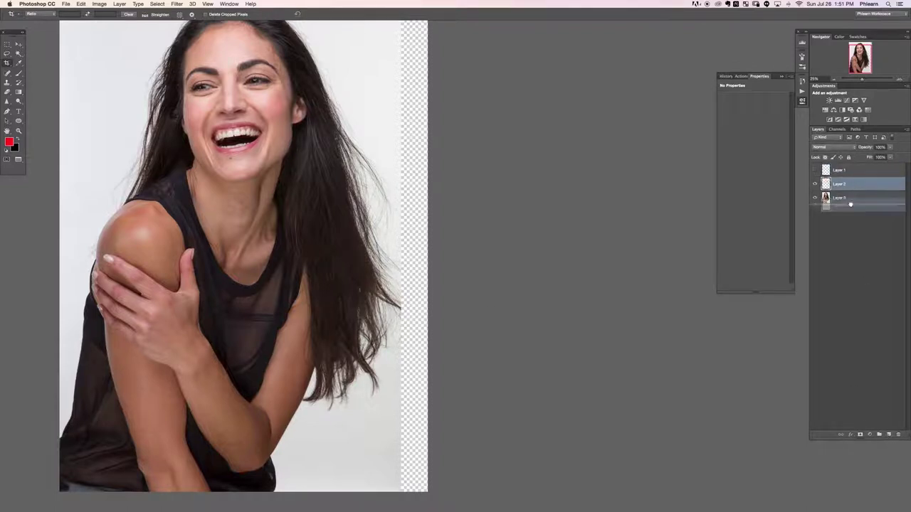
drag(850, 204, 851, 206)
key(b)
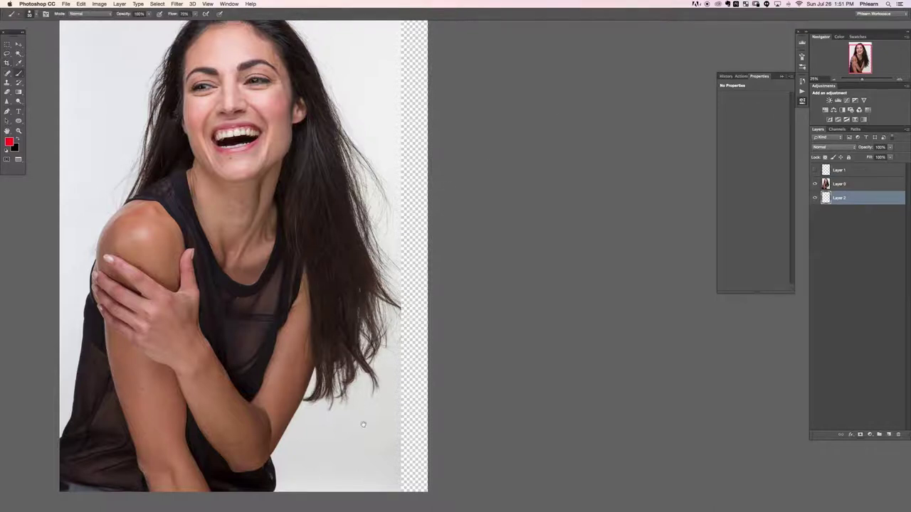
Step: Enlarge the brush and fill the lower part of the transparent strip with light grey sampled from the adjacent backdrop
drag(363, 412, 328, 326)
ctrl+alt+click(333, 370)
mouse_move(307, 367)
mouse_down()
mouse_move(337, 368)
mouse_move(333, 354)
mouse_move(343, 355)
mouse_up()
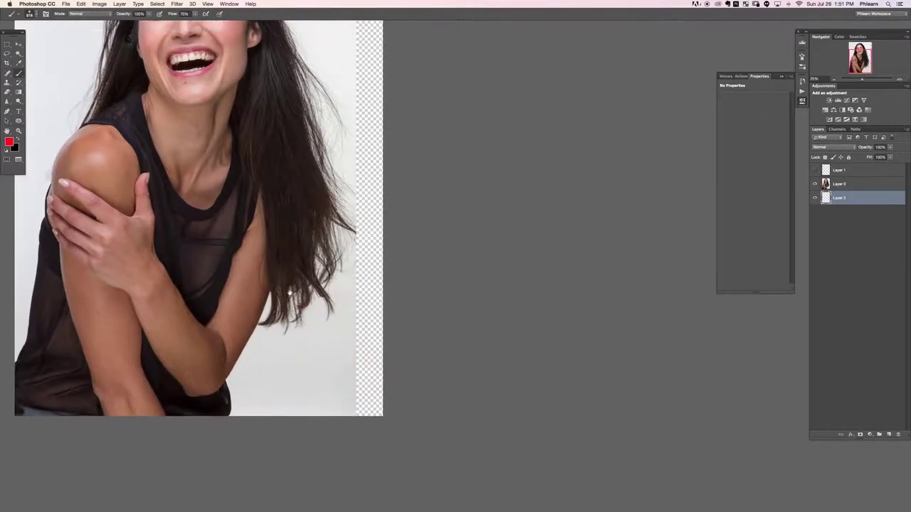
scroll(299, 252, up, 1)
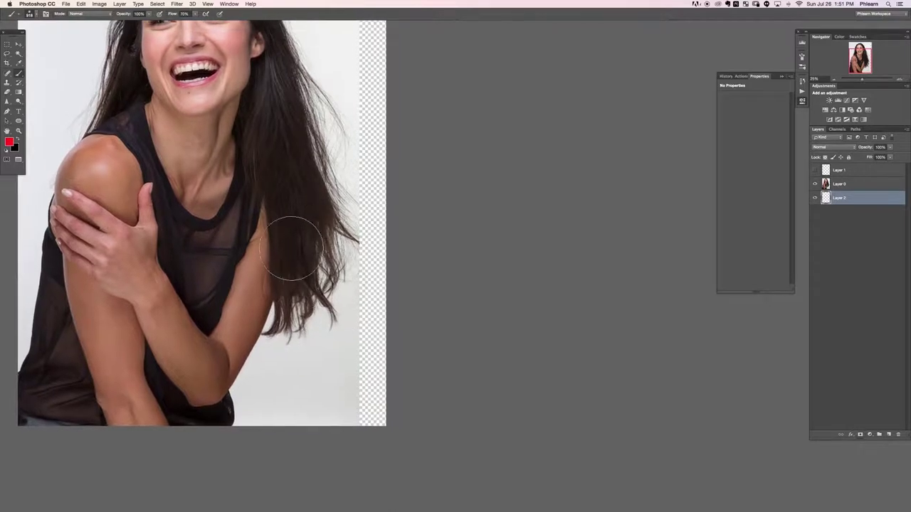
drag(339, 394, 355, 394)
alt+click(355, 410)
alt+click(355, 411)
mouse_move(363, 403)
mouse_down()
mouse_move(365, 426)
mouse_move(373, 394)
mouse_move(364, 419)
mouse_move(358, 382)
mouse_up()
alt+click(348, 391)
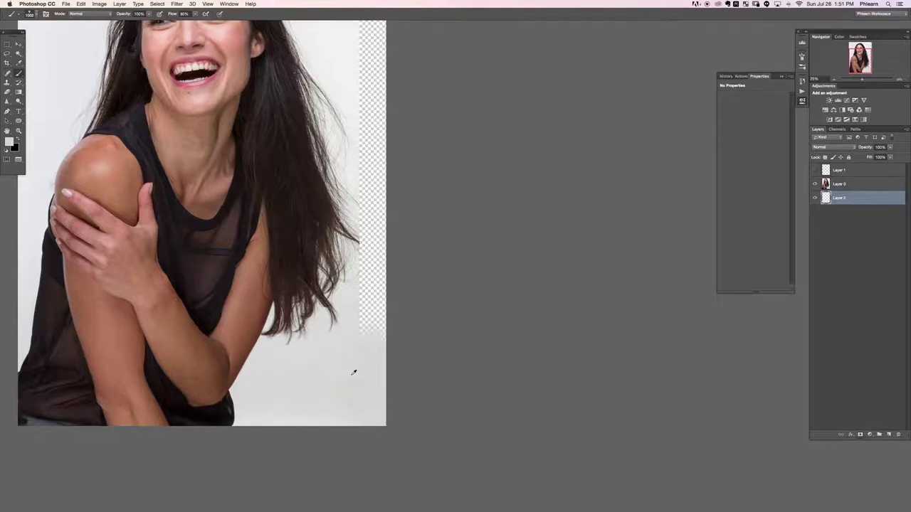
Step: Continue painting the sampled backdrop grey up through the middle of the strip to the canvas's top edge
drag(352, 331, 372, 203)
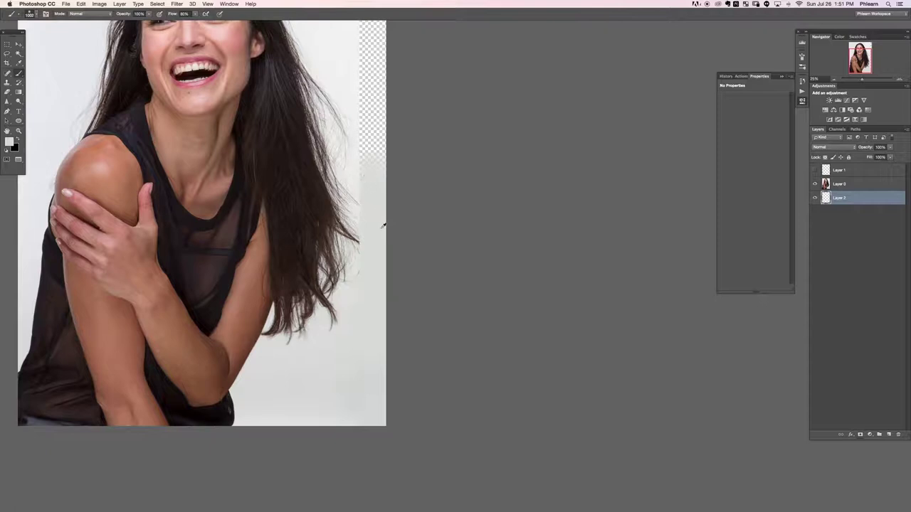
mouse_move(371, 125)
mouse_down()
mouse_move(374, 171)
mouse_move(366, 292)
mouse_move(359, 231)
mouse_up()
mouse_move(360, 232)
mouse_down()
mouse_move(375, 214)
mouse_move(360, 34)
mouse_up()
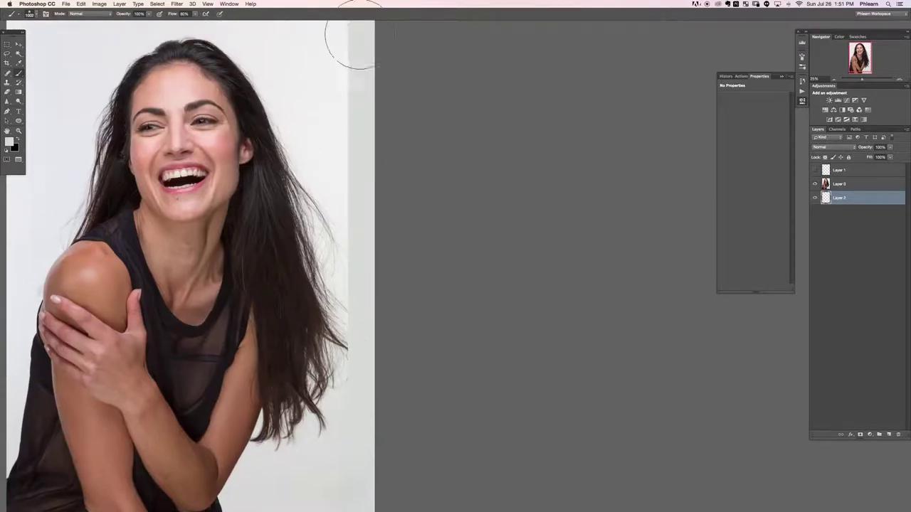
Step: Repaint the upper strip down to the hair tips with lighter tones repeatedly sampled from the neighbouring backdrop
drag(382, 249, 376, 111)
drag(390, 180, 414, 380)
alt+click(353, 101)
mouse_move(356, 111)
mouse_down()
mouse_move(358, 97)
mouse_move(367, 133)
mouse_move(360, 204)
mouse_up()
alt+click(352, 225)
drag(358, 240, 361, 309)
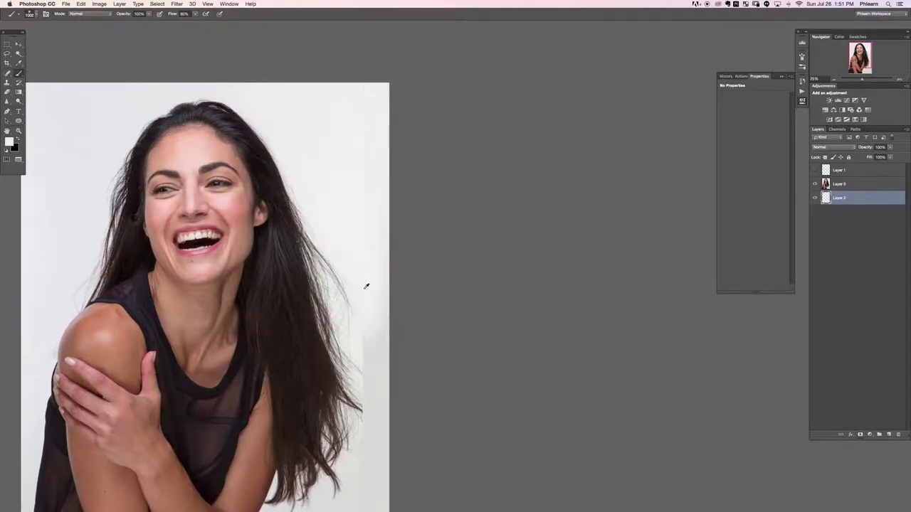
alt+click(362, 352)
mouse_move(367, 347)
mouse_down()
mouse_move(366, 335)
mouse_move(373, 409)
mouse_up()
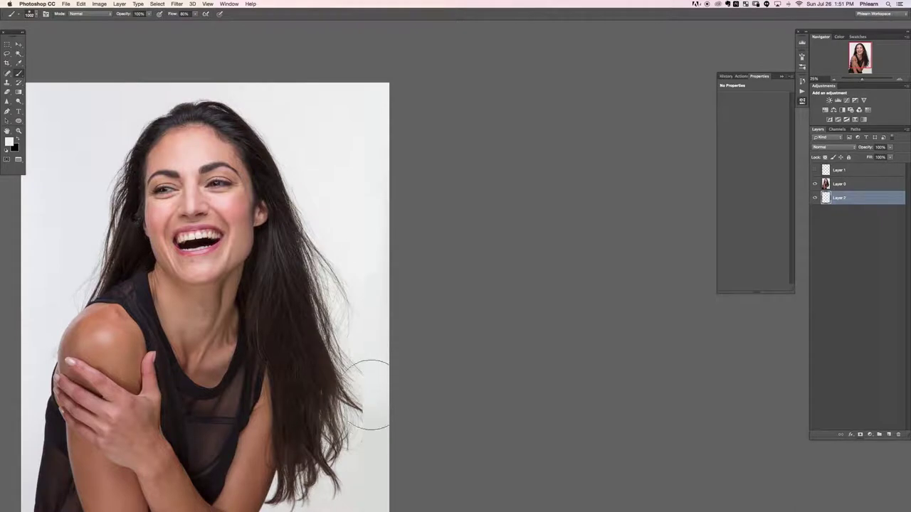
Step: Blend the strip beside and below the hair ends into the photo with backdrop tones sampled nearby
scroll(363, 213, down, 5)
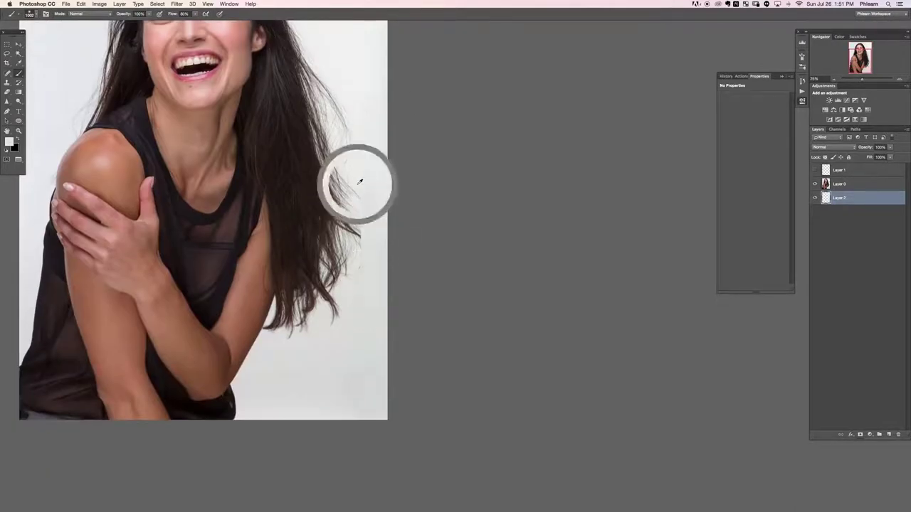
alt+click(352, 288)
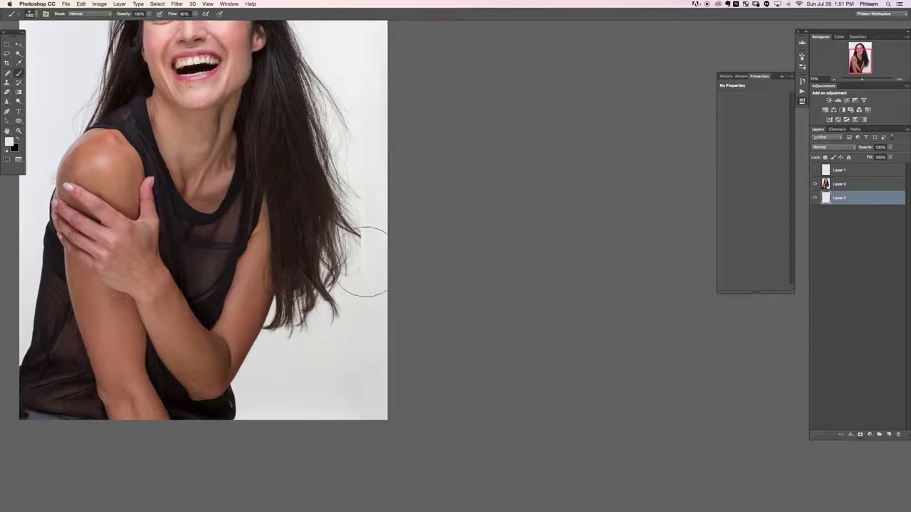
alt+click(353, 374)
drag(428, 261, 464, 393)
alt+click(391, 56)
drag(428, 321, 443, 296)
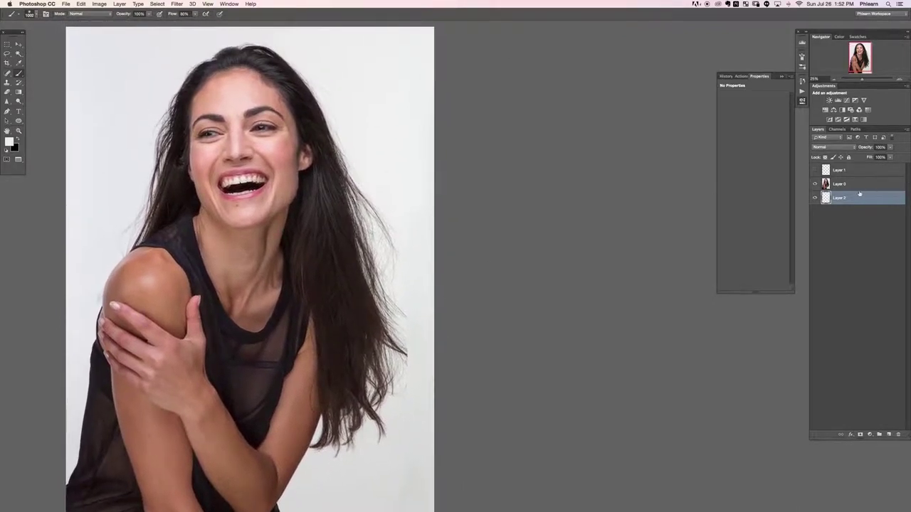
Step: Select the portrait layer, show the red markup layer to review the planned fixes, and hide it again
click(861, 176)
click(854, 187)
drag(329, 266, 384, 289)
click(814, 171)
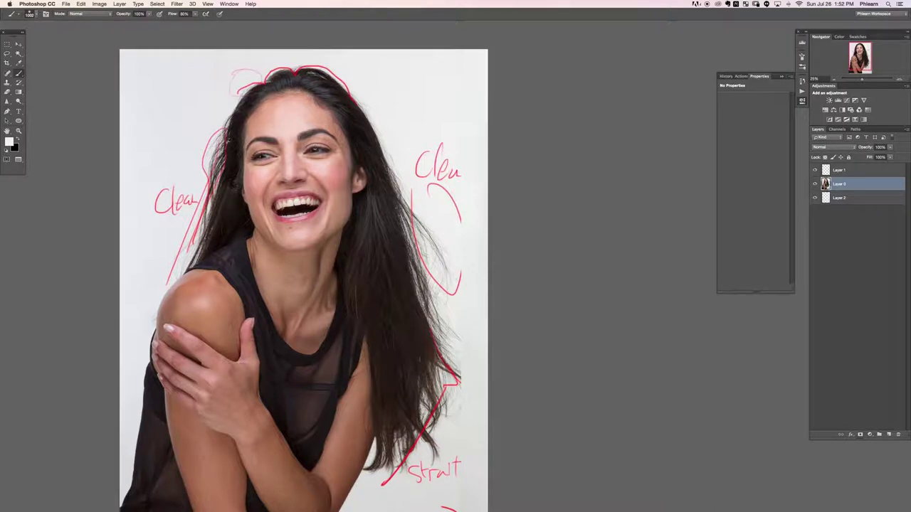
click(814, 171)
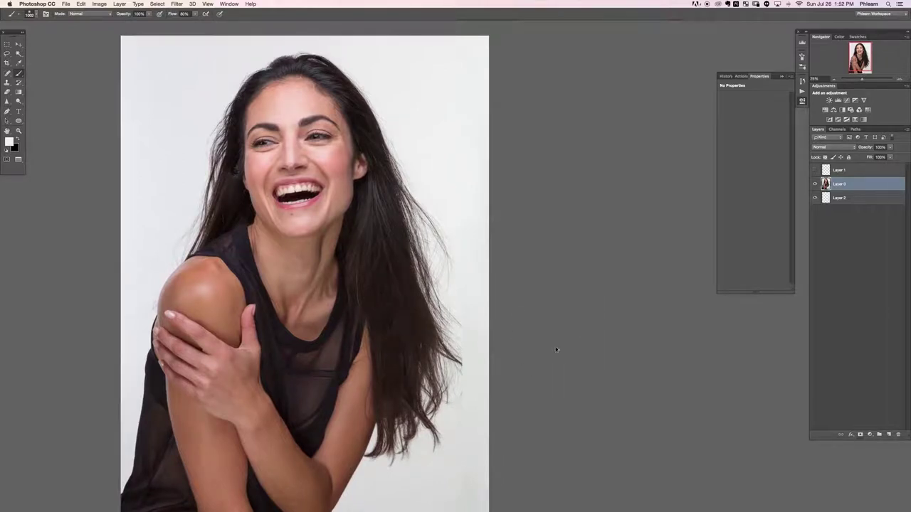
Step: Stamp the visible layers into a new layer above the portrait layer and open it in the Liquify filter
key(super+alt+shift+n)
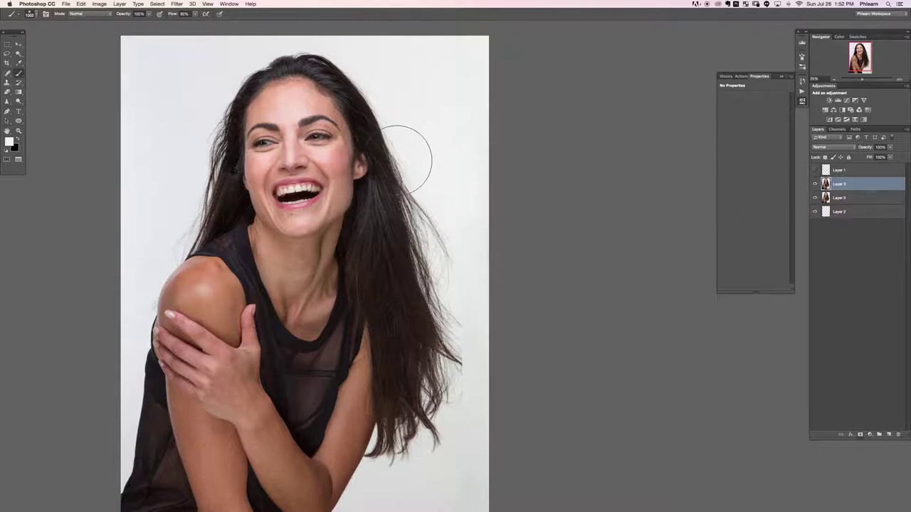
click(180, 4)
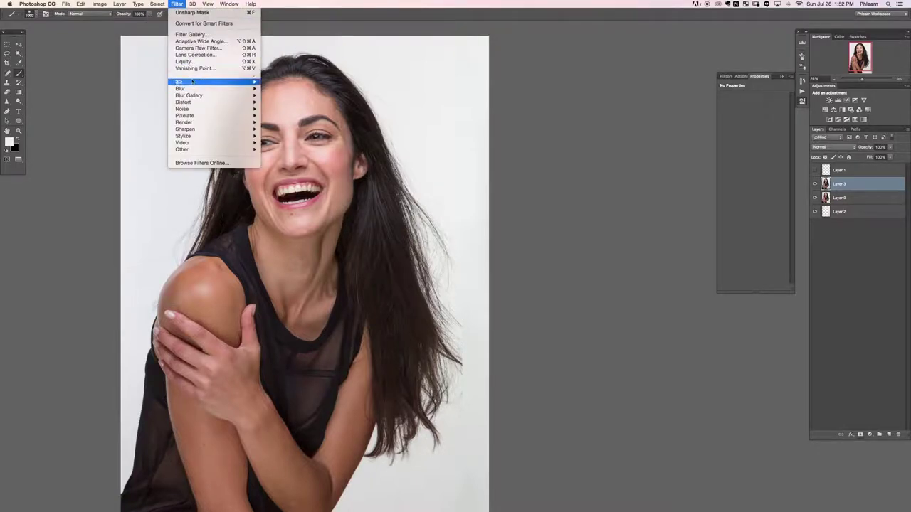
click(192, 62)
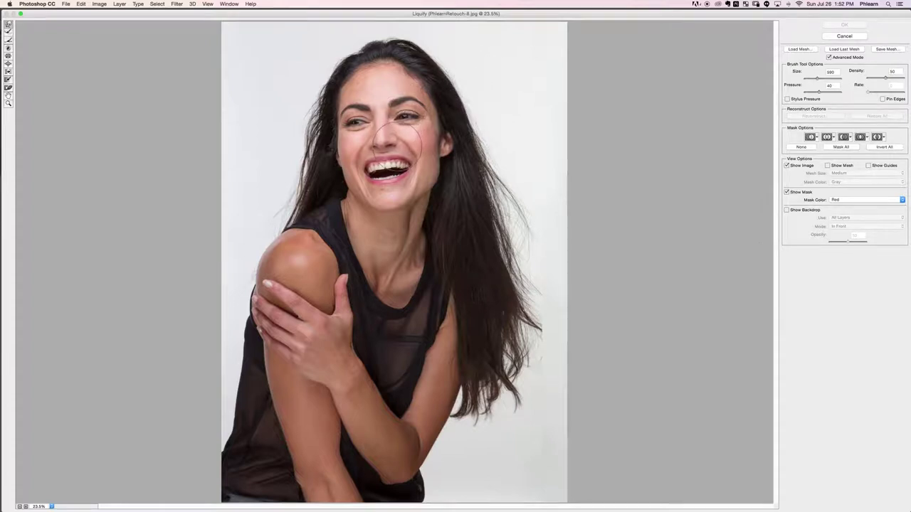
drag(383, 133, 379, 132)
key(super+z)
key(super+alt+z)
drag(454, 92, 514, 87)
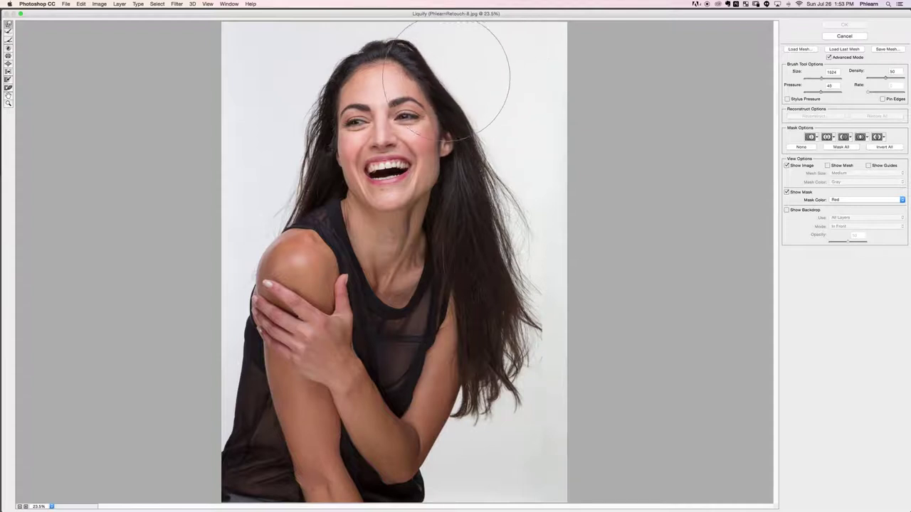
drag(464, 76, 379, 85)
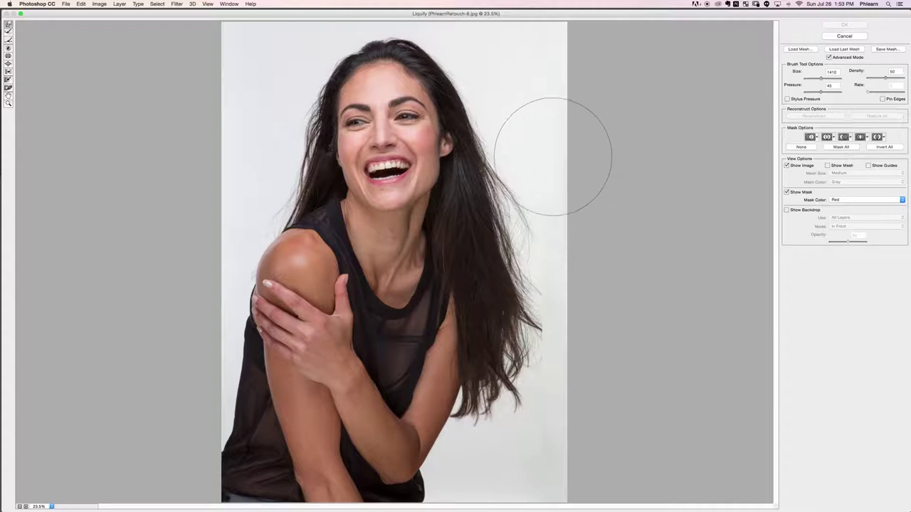
mouse_move(384, 146)
mouse_down()
mouse_move(397, 155)
mouse_move(372, 135)
mouse_move(372, 160)
mouse_up()
key(super+z)
Step: Reshape the hair over the top of the head into a smooth contour with Liquify's Forward Warp at pressure 51
mouse_move(376, 61)
mouse_down()
mouse_move(337, 62)
mouse_move(354, 52)
mouse_up()
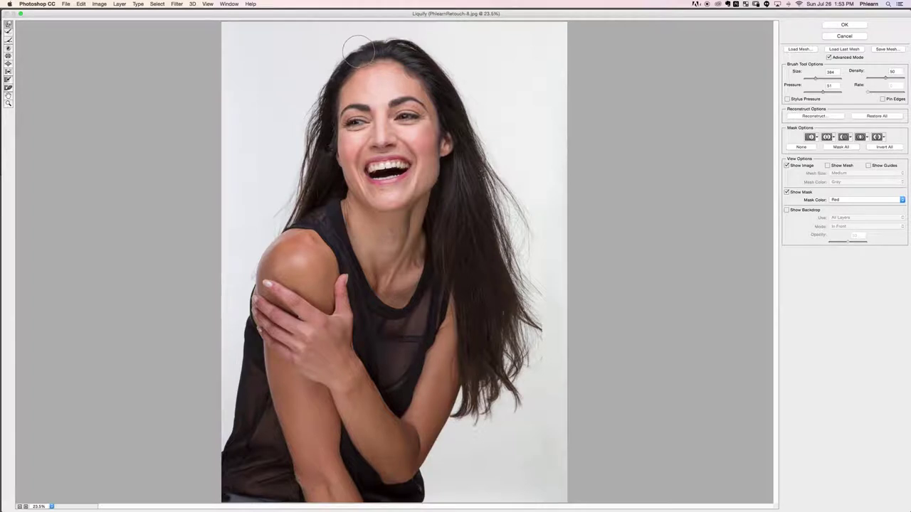
key(bracketleft)
key(bracketleft)
drag(396, 44, 395, 47)
drag(395, 36, 420, 36)
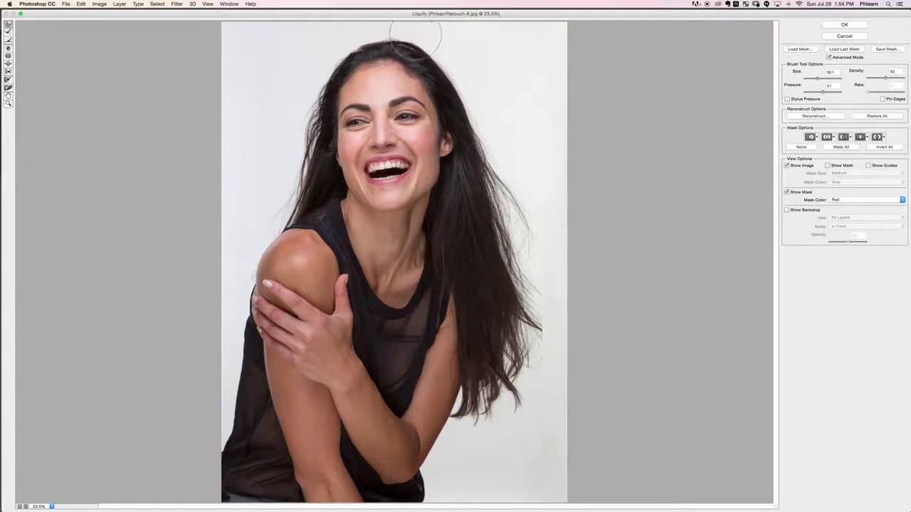
drag(363, 47, 346, 51)
Step: Push the stray hair on the left side of the head inward with a larger warp brush
drag(314, 86, 295, 92)
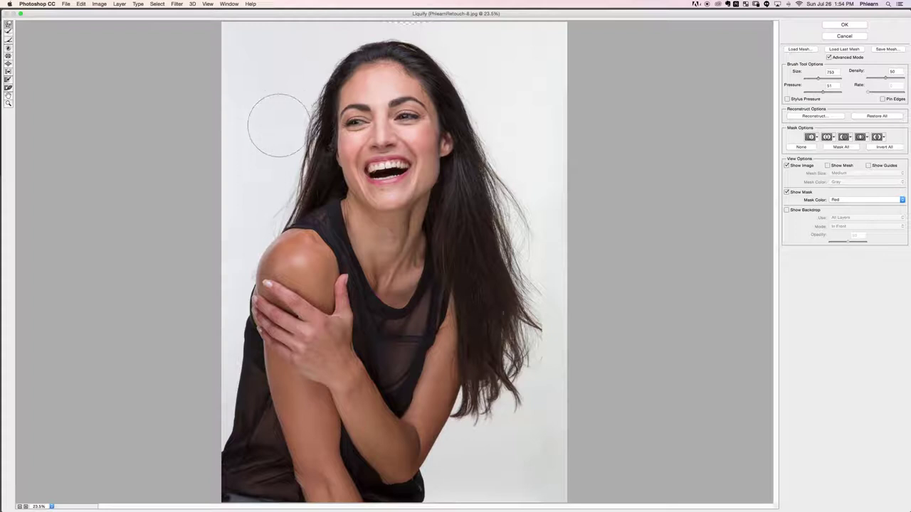
drag(271, 126, 311, 121)
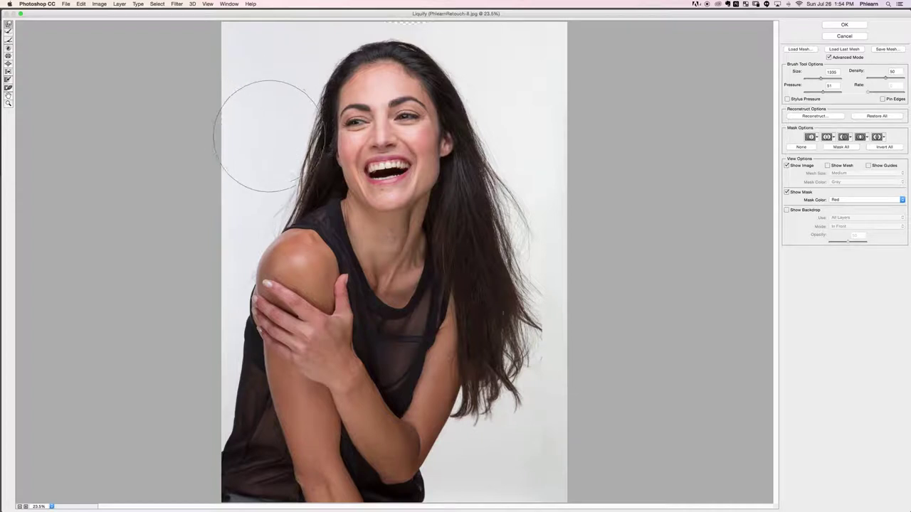
mouse_move(256, 181)
mouse_down()
mouse_move(266, 83)
mouse_move(285, 82)
mouse_move(276, 74)
mouse_move(277, 115)
mouse_move(259, 182)
mouse_move(268, 166)
mouse_move(248, 195)
mouse_up()
Step: Push the flyaway hair and curled ends on the right side inward into a smooth, straight outline and apply Liquify
mouse_move(567, 191)
mouse_down()
mouse_move(541, 238)
mouse_move(548, 225)
mouse_move(532, 163)
mouse_move(532, 187)
mouse_move(539, 151)
mouse_move(523, 145)
mouse_move(545, 244)
mouse_move(556, 242)
mouse_move(559, 295)
mouse_move(544, 192)
mouse_move(527, 223)
mouse_move(561, 189)
mouse_move(415, 289)
mouse_move(533, 271)
mouse_move(534, 203)
mouse_move(565, 253)
mouse_move(557, 258)
mouse_move(543, 240)
mouse_move(519, 122)
mouse_move(528, 109)
mouse_move(527, 131)
mouse_move(509, 89)
mouse_move(514, 151)
mouse_move(569, 151)
mouse_move(530, 139)
mouse_move(546, 128)
mouse_move(548, 222)
mouse_up()
mouse_move(561, 252)
ctrl+alt+mouse_down()
mouse_move(502, 264)
mouse_move(512, 250)
mouse_move(502, 258)
mouse_move(500, 195)
ctrl+alt+mouse_up()
mouse_move(563, 210)
mouse_down()
mouse_move(546, 171)
mouse_move(543, 191)
mouse_move(562, 227)
mouse_move(558, 244)
mouse_move(547, 220)
mouse_move(568, 321)
mouse_move(566, 397)
mouse_move(517, 441)
mouse_move(524, 425)
mouse_move(511, 442)
mouse_move(502, 437)
mouse_move(521, 428)
mouse_move(528, 383)
mouse_move(542, 381)
mouse_move(557, 307)
mouse_move(560, 321)
mouse_move(524, 282)
mouse_move(539, 270)
mouse_move(517, 332)
mouse_move(521, 319)
mouse_move(531, 355)
mouse_move(527, 323)
mouse_move(548, 351)
mouse_move(545, 358)
mouse_move(536, 351)
mouse_move(500, 263)
mouse_move(526, 322)
mouse_move(556, 356)
mouse_move(553, 368)
mouse_move(562, 363)
mouse_move(531, 217)
mouse_move(505, 223)
mouse_move(542, 247)
mouse_move(531, 268)
mouse_move(498, 267)
mouse_up()
key(f)
mouse_move(487, 236)
mouse_down()
mouse_move(489, 199)
mouse_move(508, 260)
mouse_move(505, 215)
mouse_move(505, 227)
mouse_move(494, 209)
mouse_move(516, 171)
mouse_move(542, 264)
mouse_move(544, 246)
mouse_move(567, 241)
mouse_move(561, 186)
mouse_move(548, 193)
mouse_move(534, 286)
mouse_move(549, 350)
mouse_move(577, 212)
mouse_move(575, 175)
mouse_move(540, 223)
mouse_move(531, 328)
mouse_move(550, 387)
mouse_move(530, 375)
mouse_move(527, 346)
mouse_move(538, 338)
mouse_move(527, 307)
mouse_move(518, 386)
mouse_move(527, 346)
mouse_move(502, 349)
mouse_up()
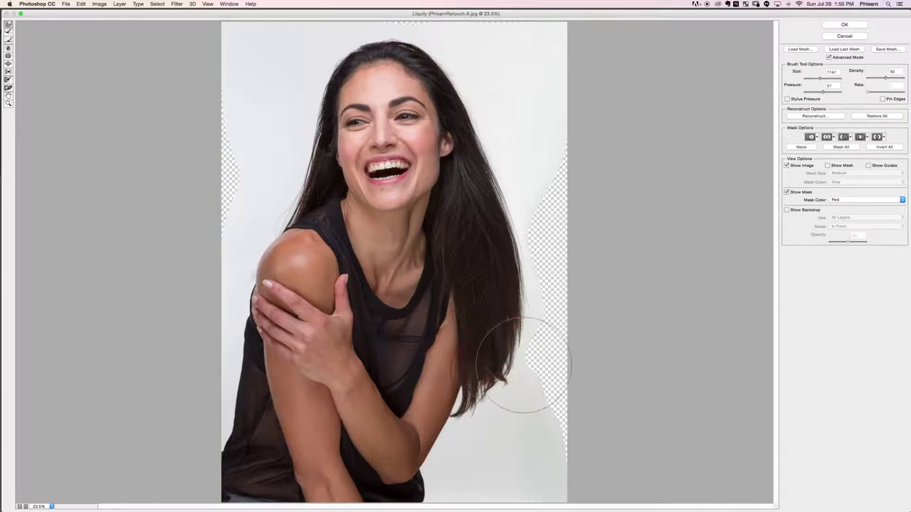
drag(520, 298, 526, 313)
drag(517, 278, 491, 274)
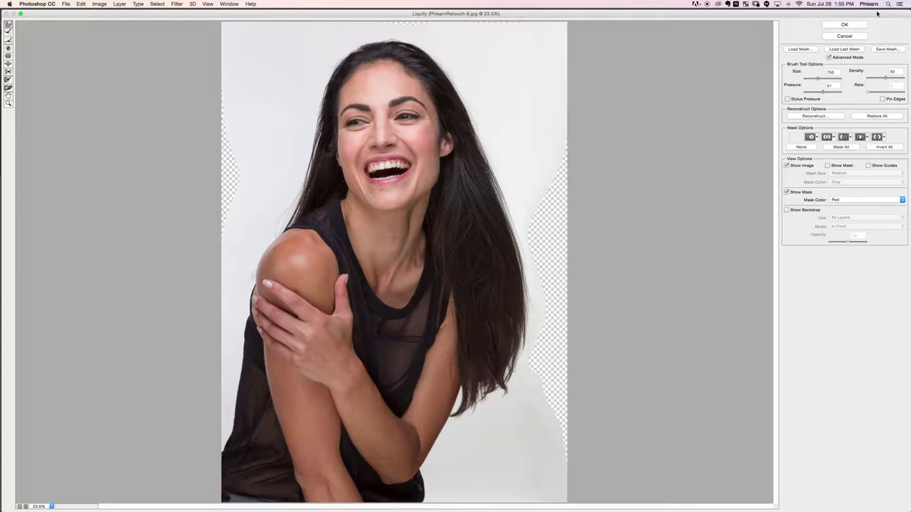
click(844, 25)
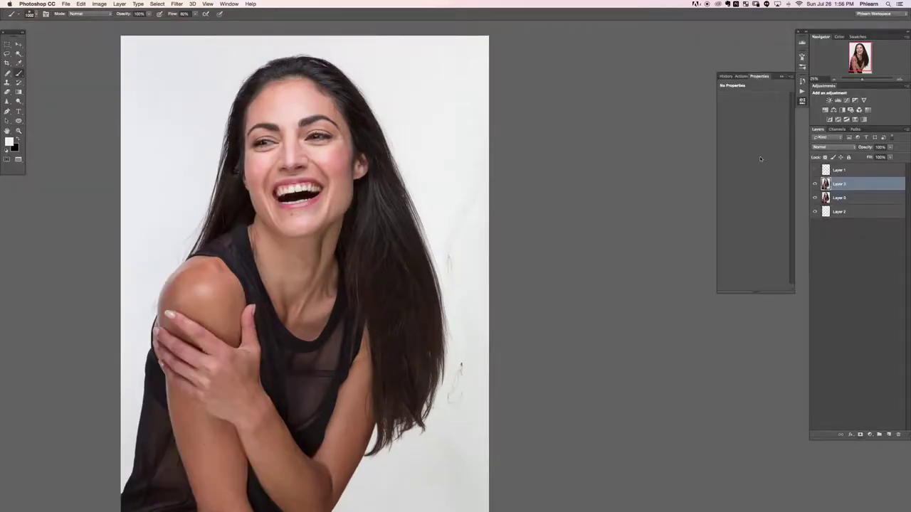
Step: Compare the portrait before and after the Liquify changes, both zoomed out and closer up
key(super+minus)
key(super+minus)
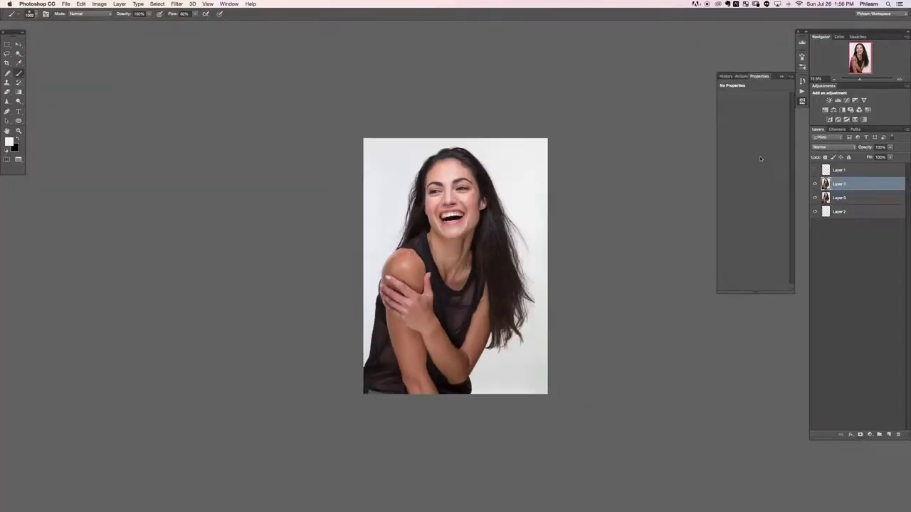
key(super+z)
key(super+z)
key(super+z)
key(super+z)
key(super+z)
key(super+z)
key(super+z)
key(super+z)
key(super+z)
key(super+equal)
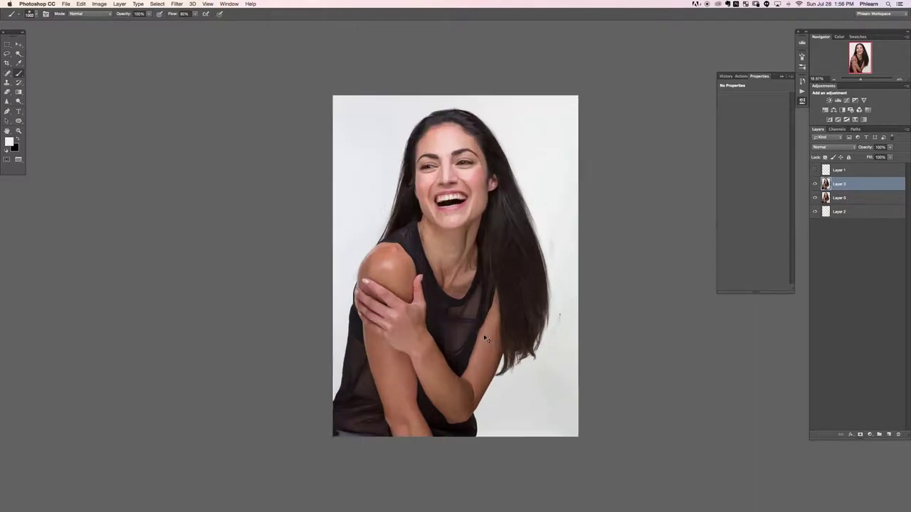
key(super+equal)
scroll(665, 251, right, 3)
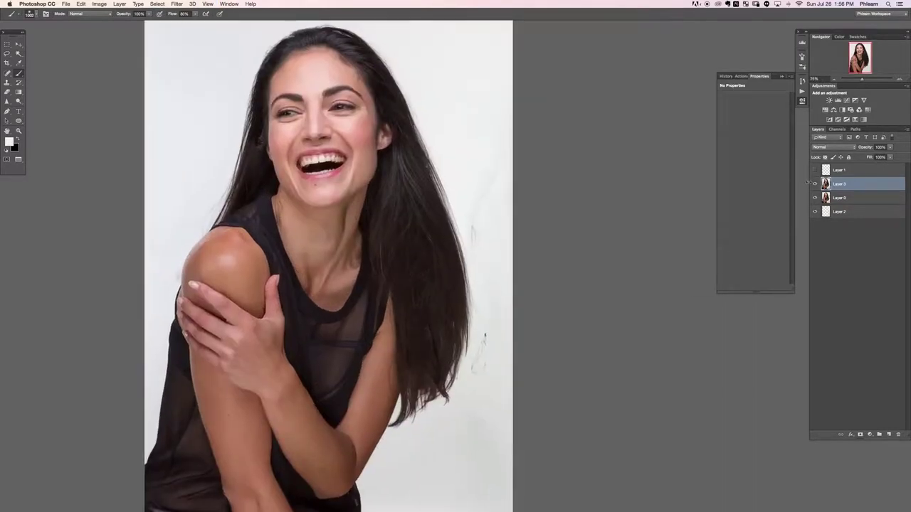
key(super+z)
key(super+z)
key(super+z)
key(super+z)
Step: Add a new layer beneath the liquified layer and paint backdrop colour over the leftover marks beside the hair on the right
click(857, 199)
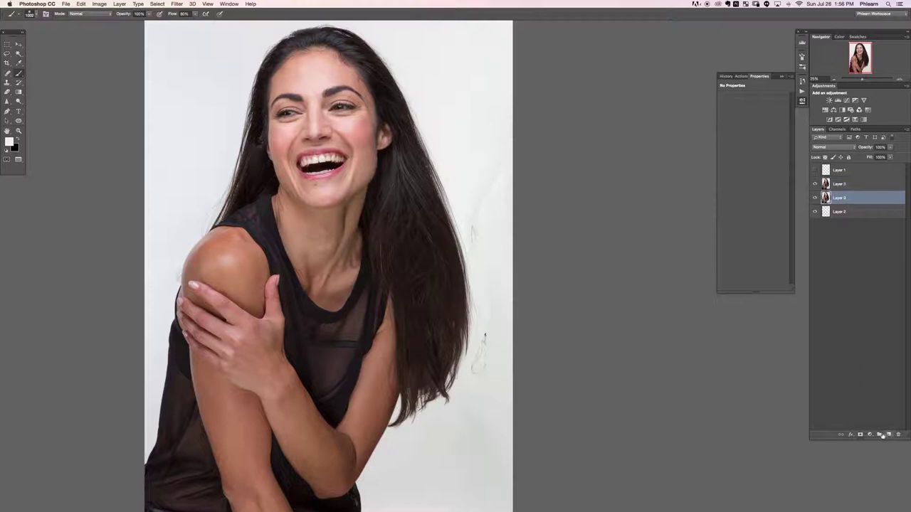
click(890, 435)
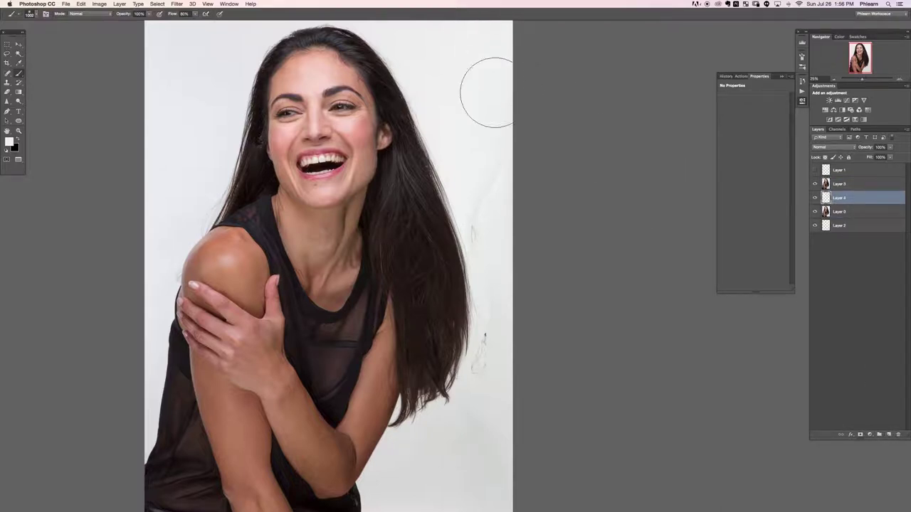
drag(480, 226, 481, 215)
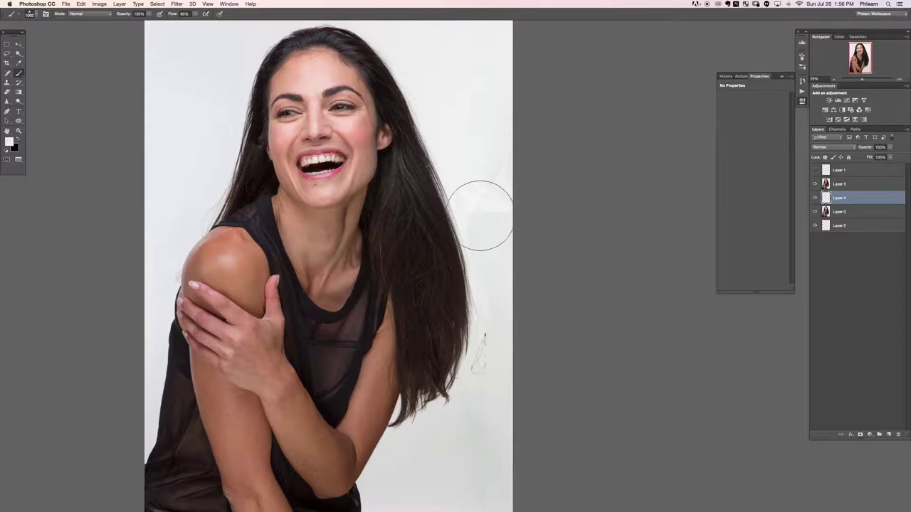
key(super+z)
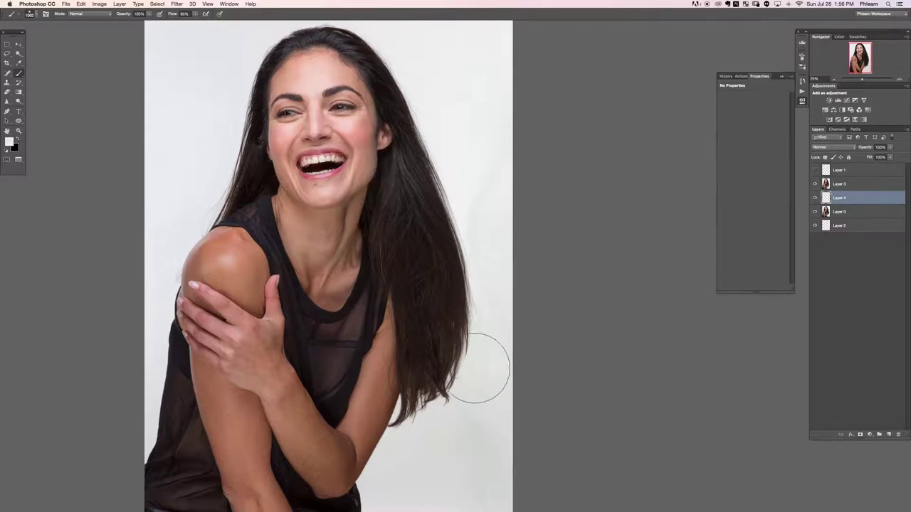
alt+click(491, 171)
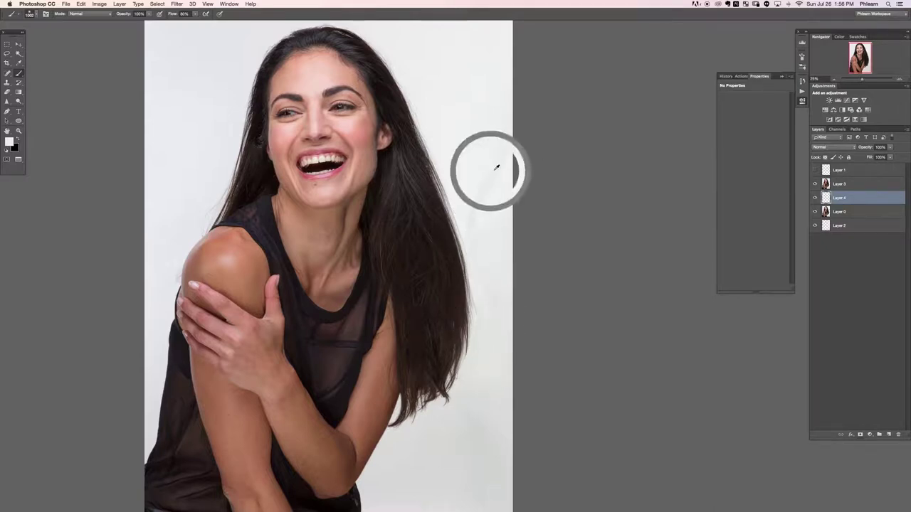
Step: Compare the hair outline with the liquified layer hidden and shown
click(815, 185)
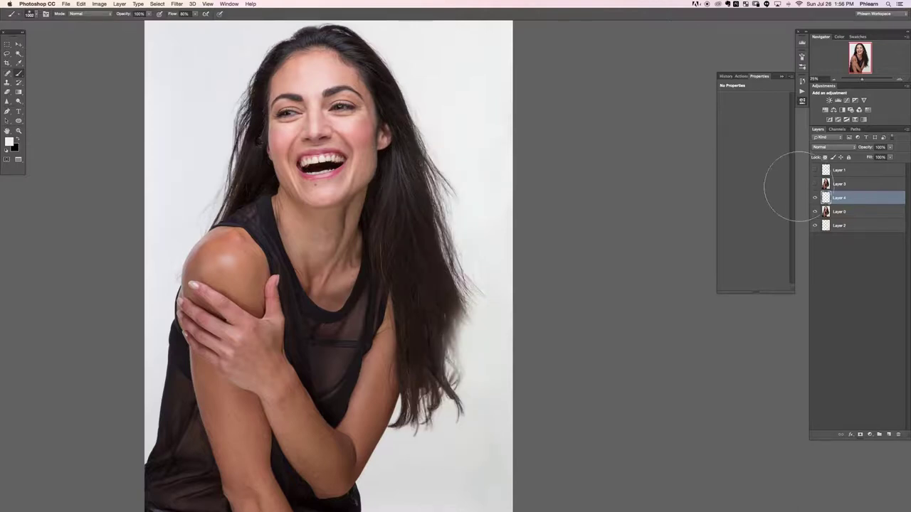
click(815, 185)
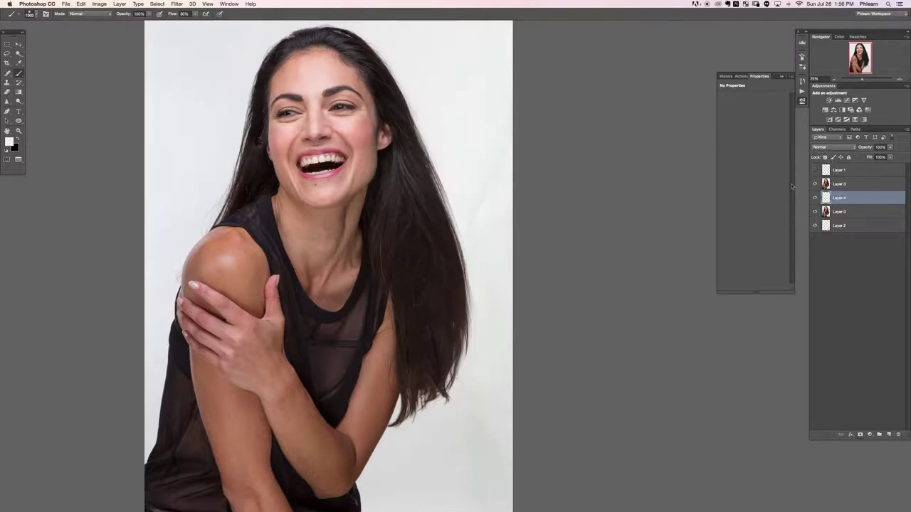
drag(507, 185, 483, 188)
scroll(460, 100, right, 3)
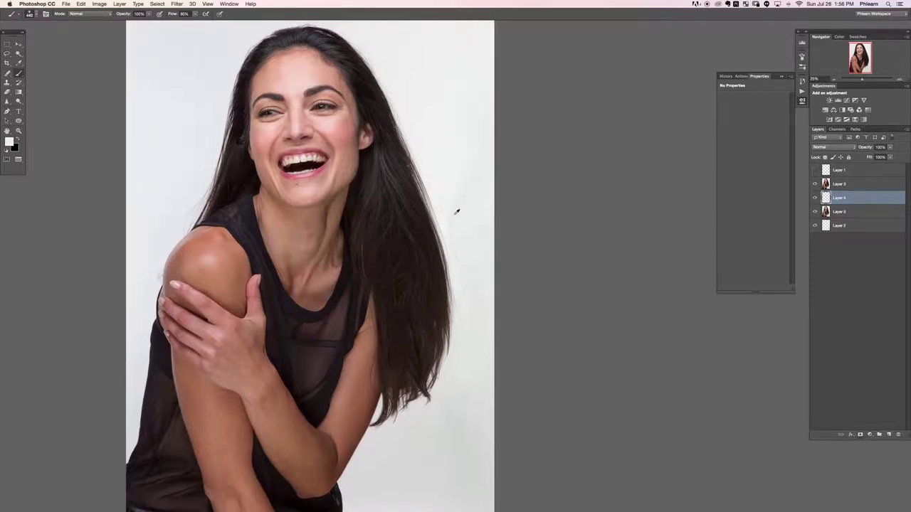
click(815, 184)
click(815, 184)
Step: Add a layer mask to the liquified layer and brush black on it over the backdrop beside and below the hair ends
click(874, 186)
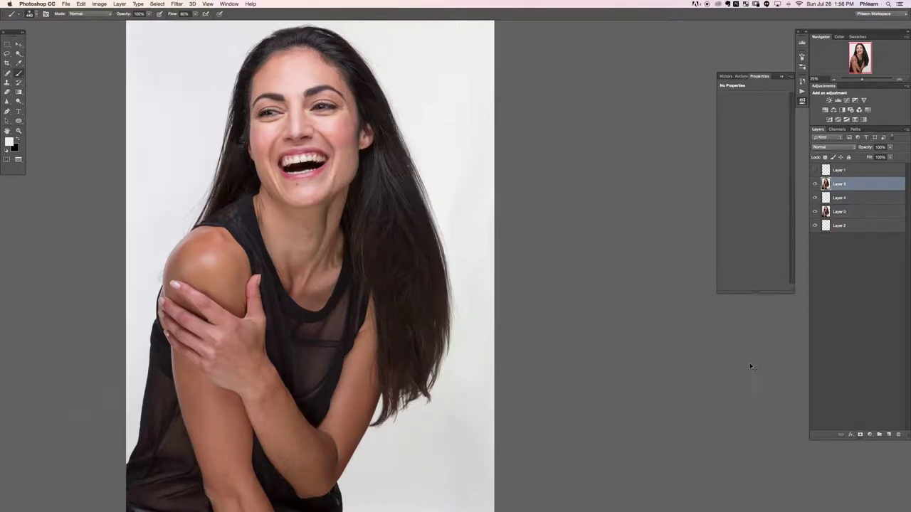
key(super+plus)
scroll(479, 209, right, 3)
scroll(480, 210, up, 2)
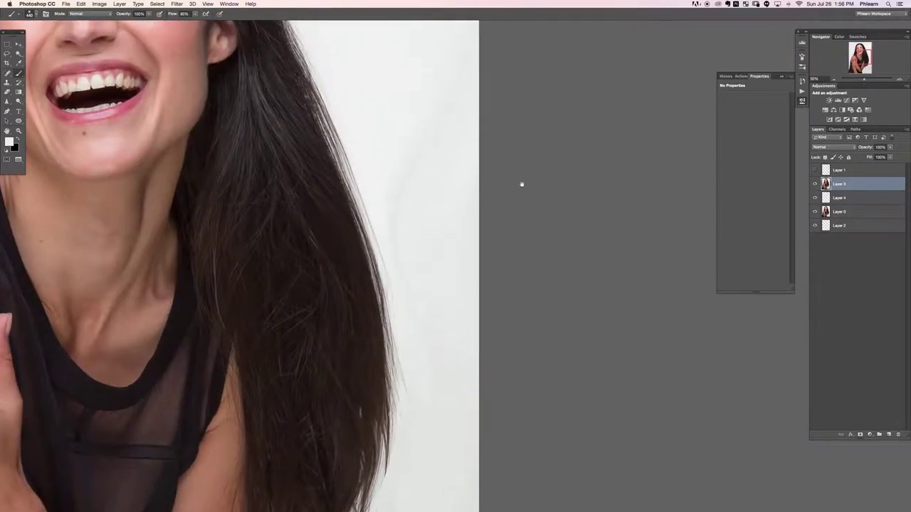
scroll(520, 184, up, 3)
click(859, 435)
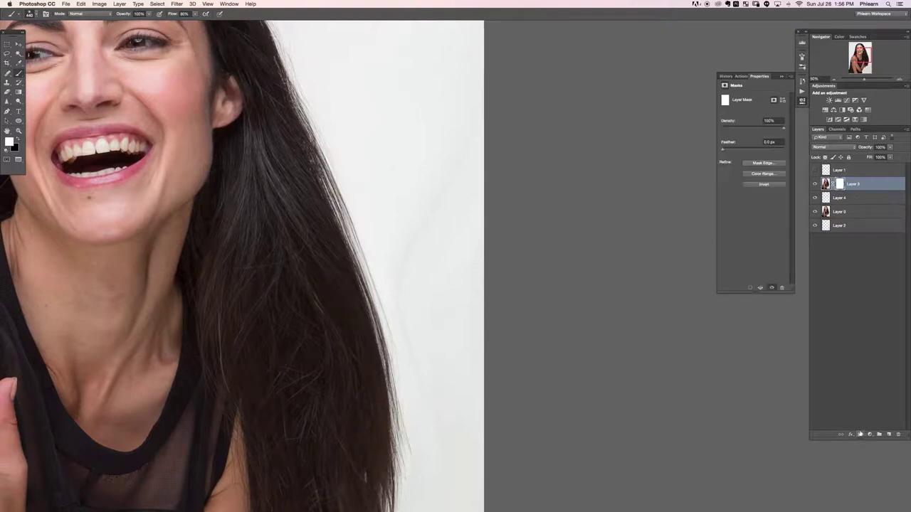
key(x)
drag(448, 205, 425, 207)
drag(441, 380, 459, 255)
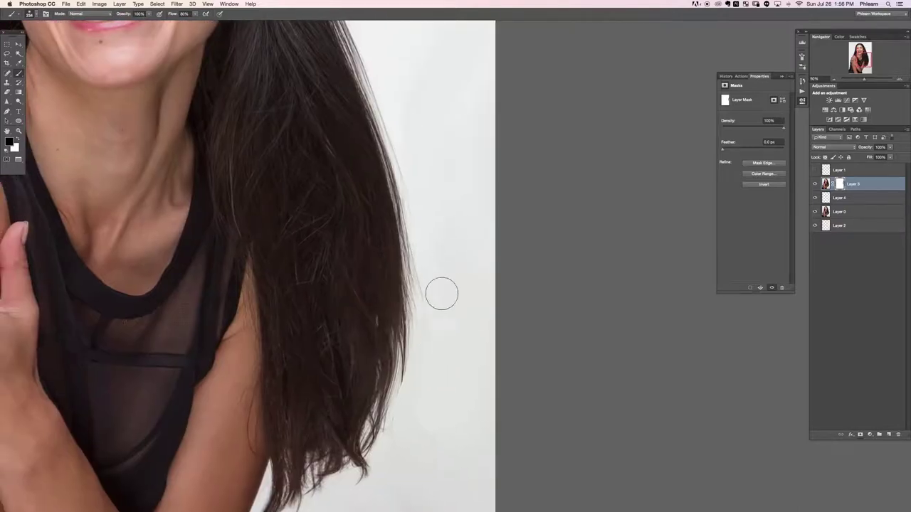
drag(456, 444, 466, 252)
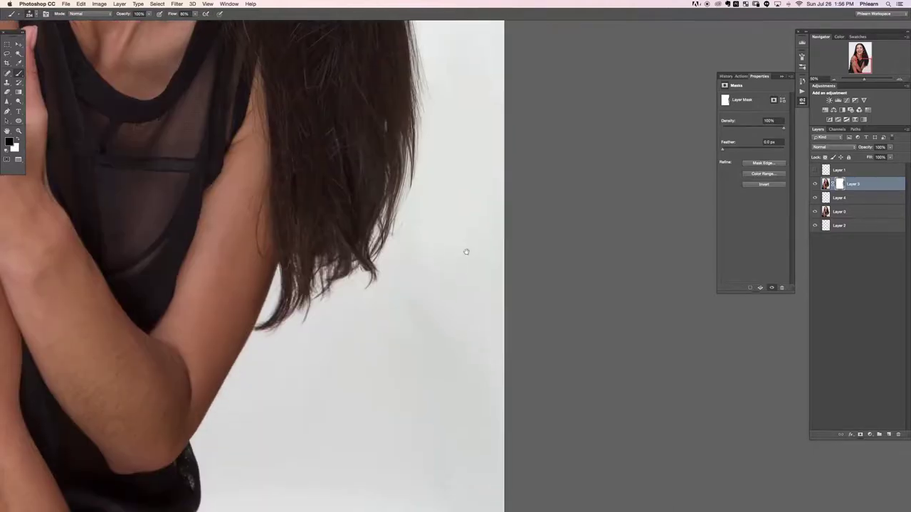
drag(410, 306, 409, 320)
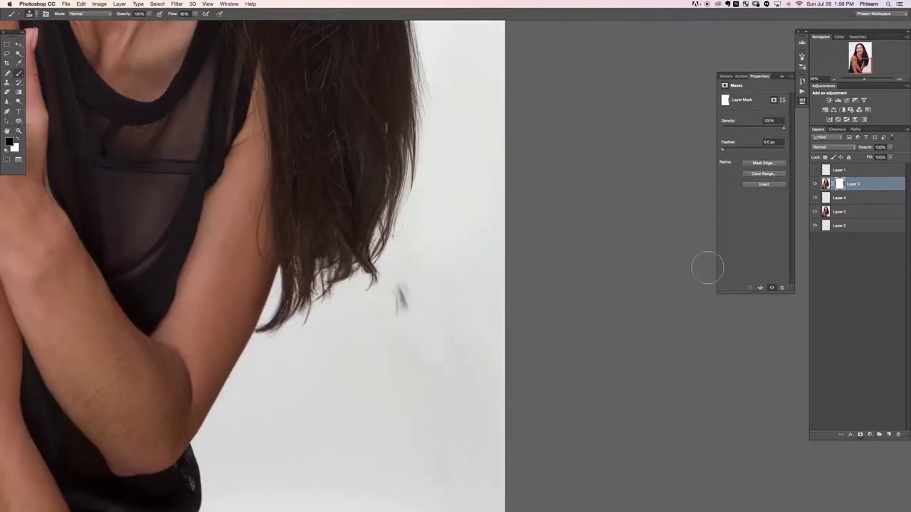
Step: Cover the dark remnant below the hair ends with sampled backdrop colour on the paint layer and check it against the hidden liquified layer
click(862, 200)
alt+click(377, 367)
drag(405, 283, 392, 325)
drag(421, 446, 428, 348)
click(815, 185)
click(816, 184)
click(842, 185)
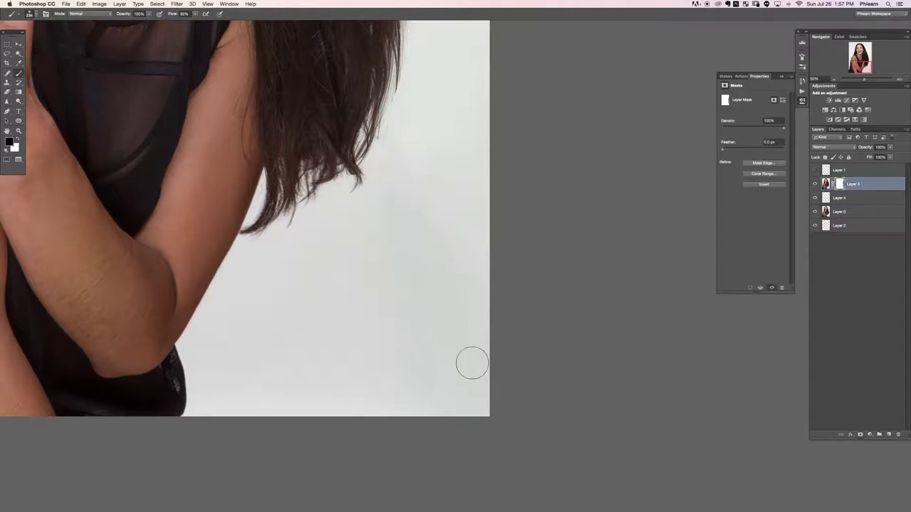
Step: Even out the backdrop along the right edge of the long hair with sampled backdrop colour on the paint layer
key(super+minus)
key(super+minus)
drag(318, 225, 274, 436)
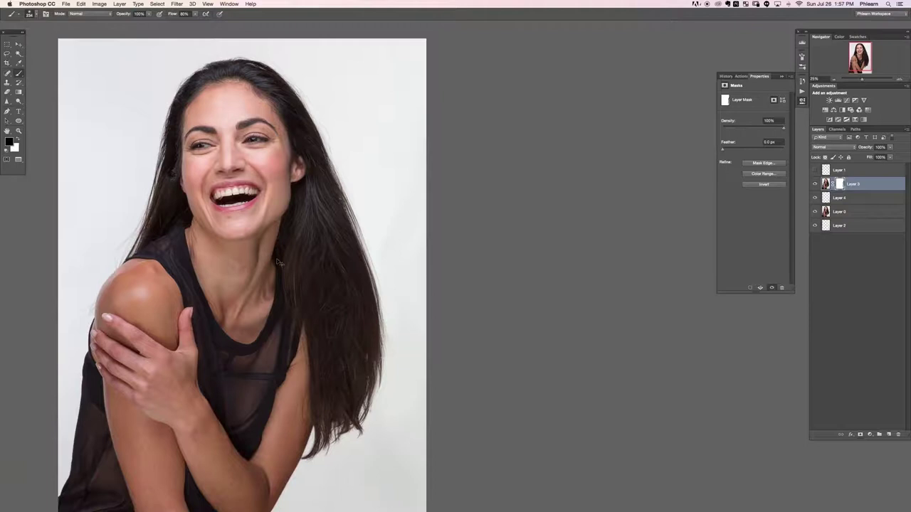
key(super+plus)
drag(493, 279, 530, 254)
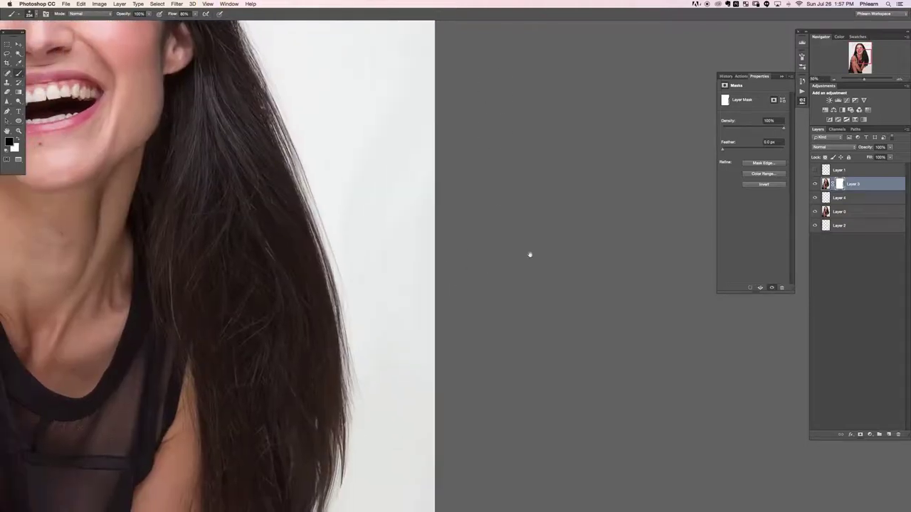
click(857, 197)
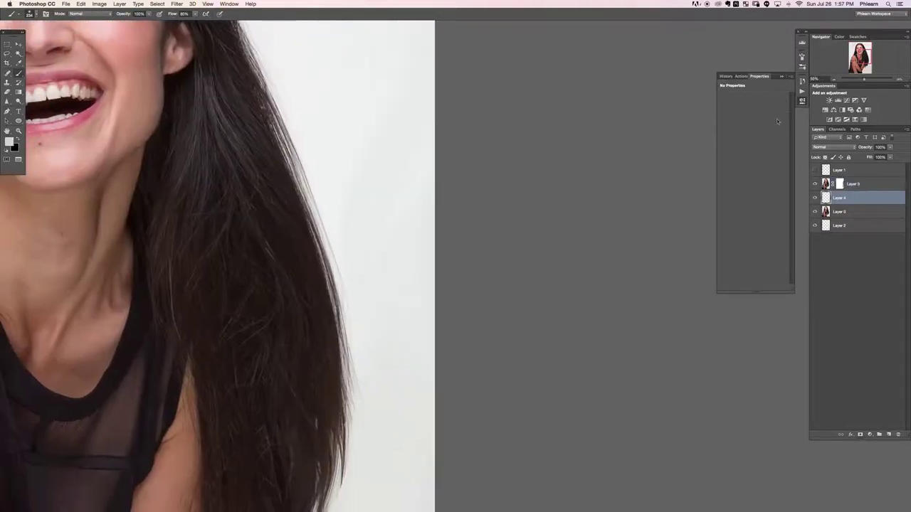
drag(377, 337, 417, 338)
alt+click(368, 325)
mouse_move(379, 432)
mouse_down()
mouse_move(380, 320)
mouse_move(424, 415)
mouse_move(374, 327)
mouse_up()
scroll(374, 335, up, 5)
scroll(378, 231, left, 6)
scroll(378, 231, up, 4)
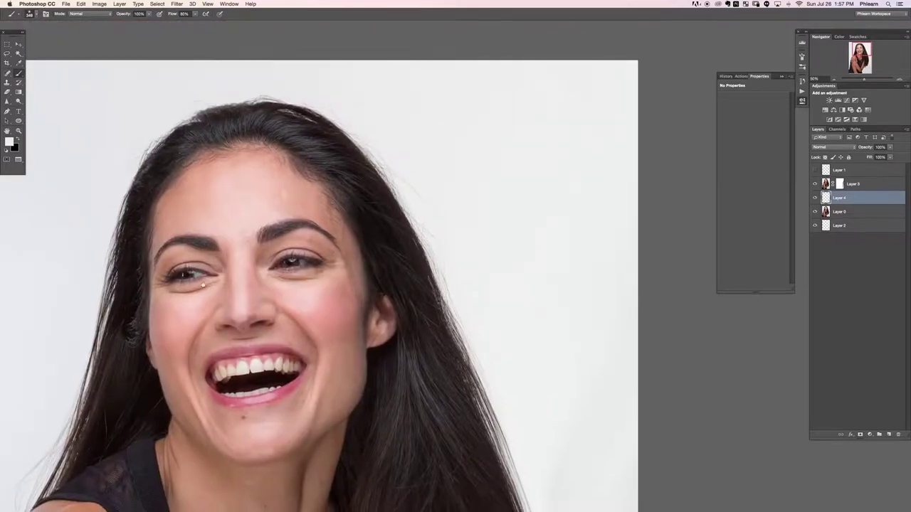
Step: Group the masked liquified layer with the paint layer beneath it
key(super+0)
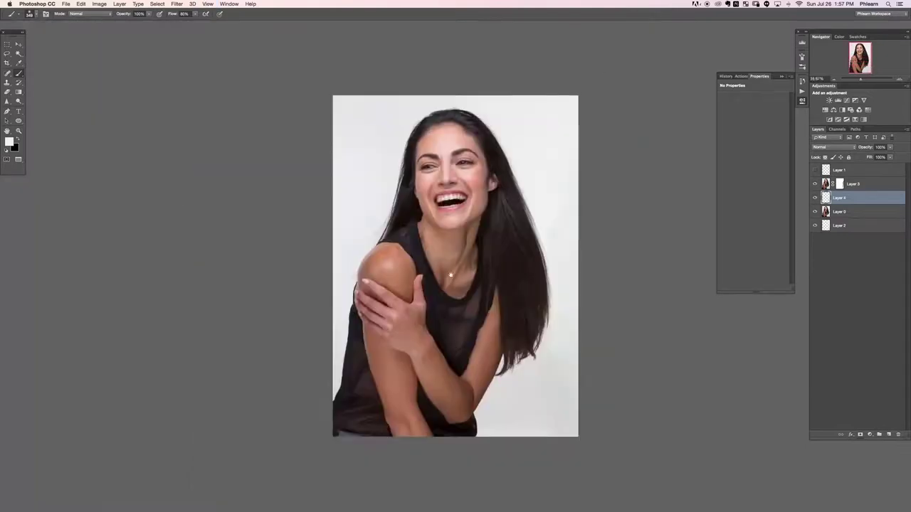
drag(451, 275, 345, 276)
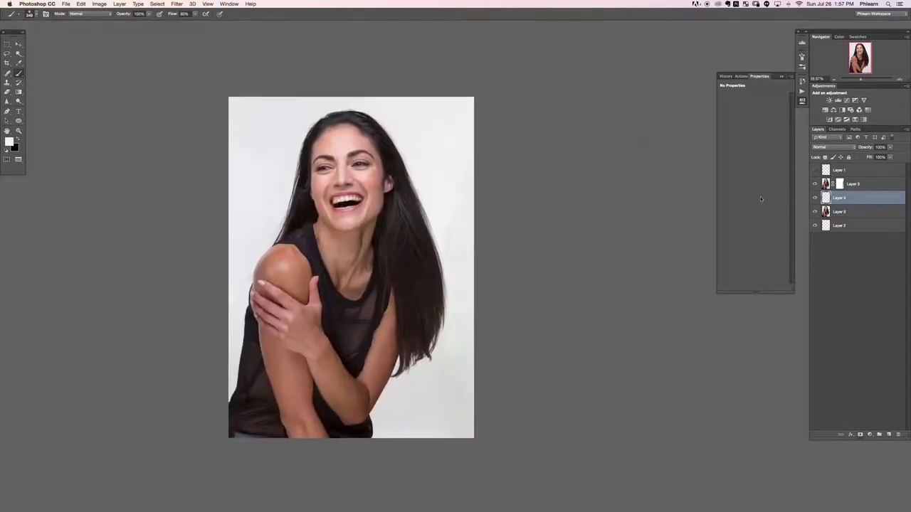
shift+click(865, 184)
key(super+g)
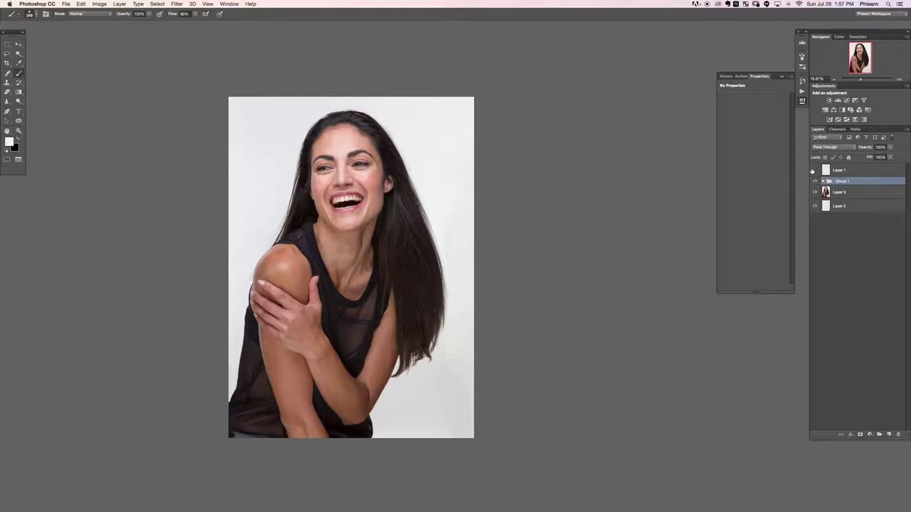
Step: Compare the full portrait with the topmost layer shown and hidden
click(813, 171)
click(811, 170)
click(812, 170)
click(812, 171)
click(811, 171)
click(812, 170)
click(812, 170)
click(812, 171)
click(812, 171)
click(812, 170)
Step: Create a new layer above the group and activate the Spot Healing Brush for the flyaways at the top of the head
key(super+shift+alt+n)
key(super+equal)
key(super+equal)
key(super+equal)
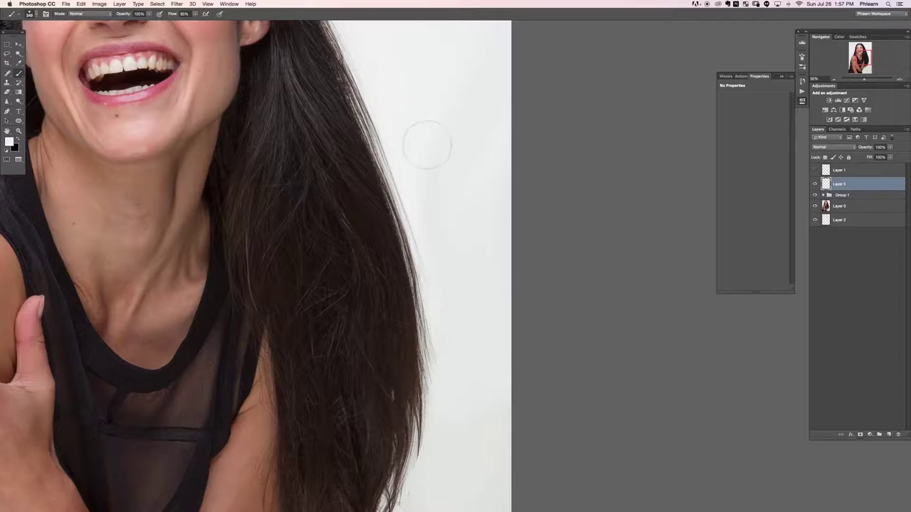
key(super+minus)
key(super+equal)
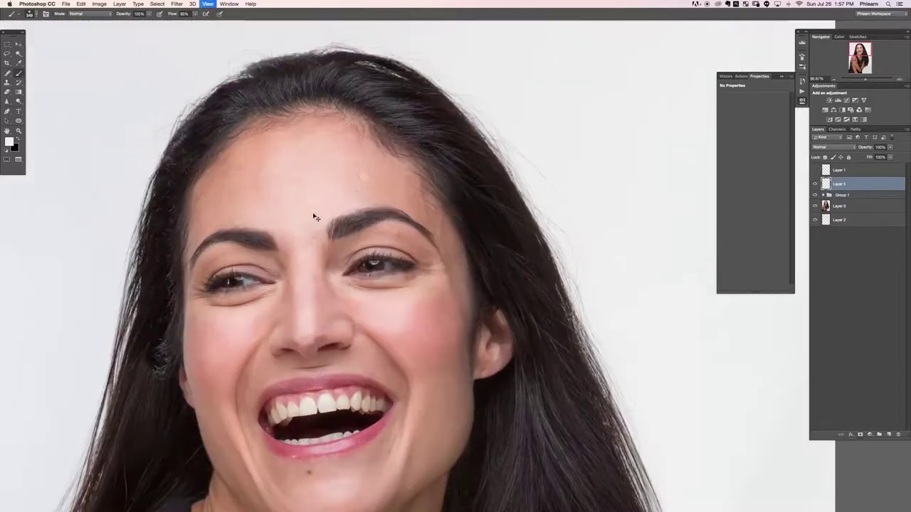
key(super+equal)
scroll(276, 150, up, 5)
key(j)
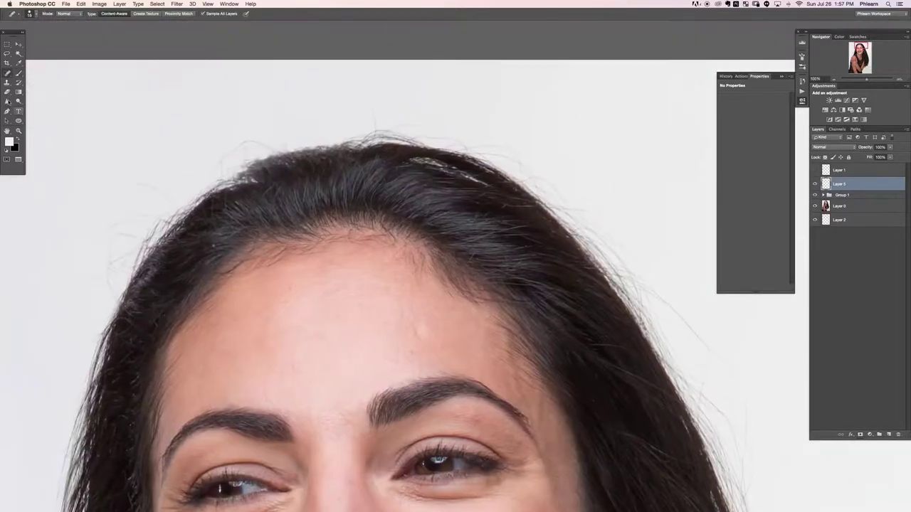
click(7, 75)
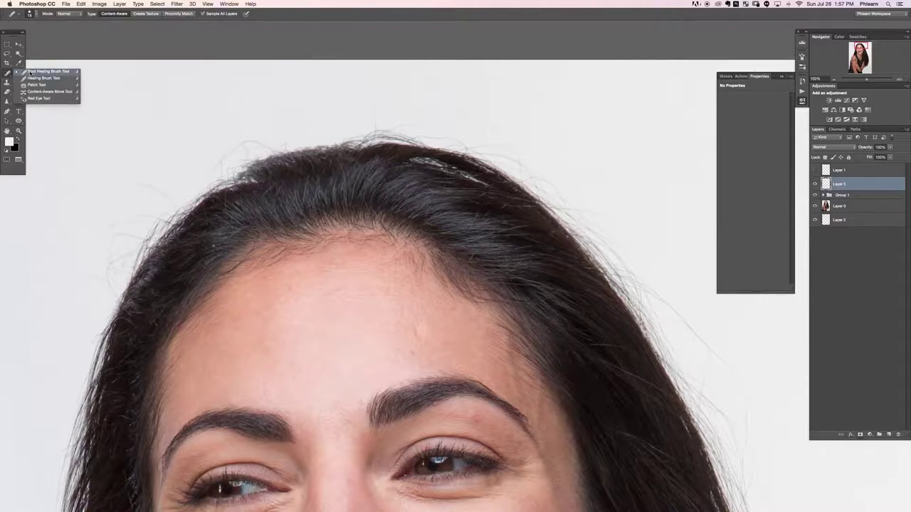
click(32, 72)
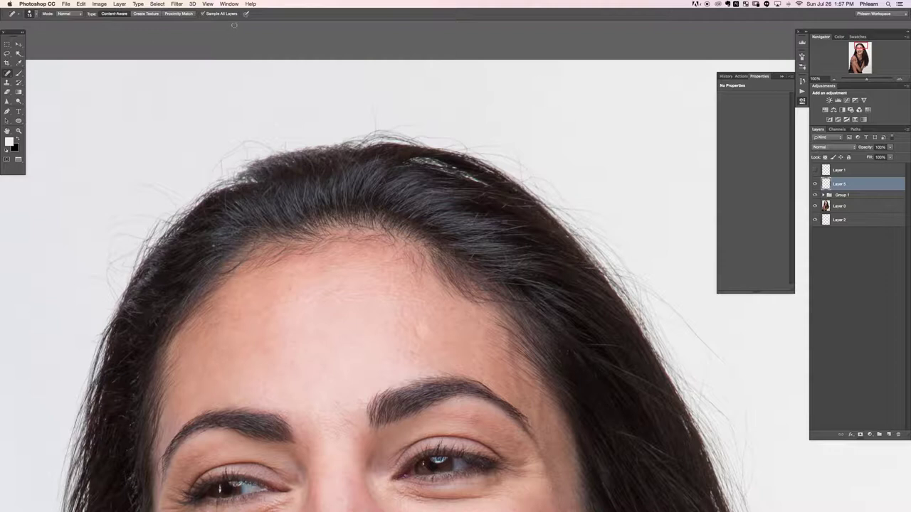
Step: Heal away the flyaway hairs against the backdrop along the upper-left outline of the head
key(super+plus)
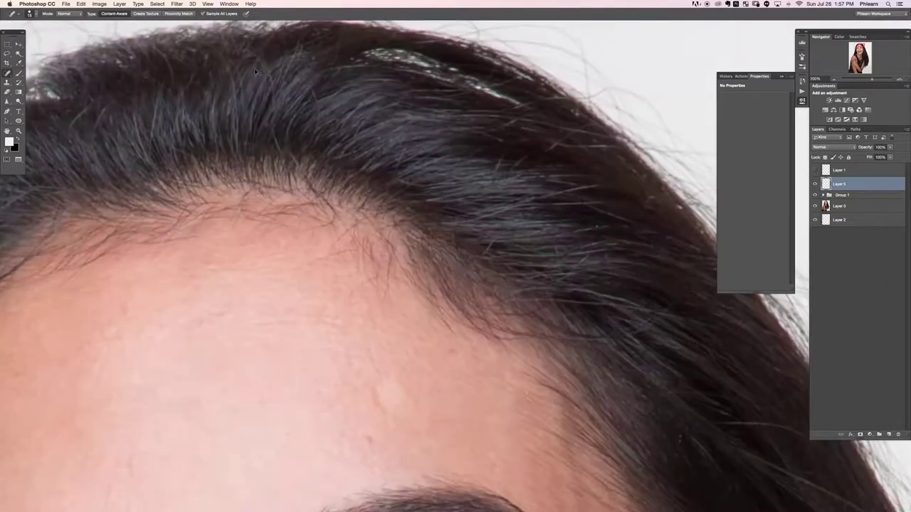
mouse_move(145, 185)
mouse_down()
mouse_move(430, 240)
mouse_move(399, 275)
mouse_up()
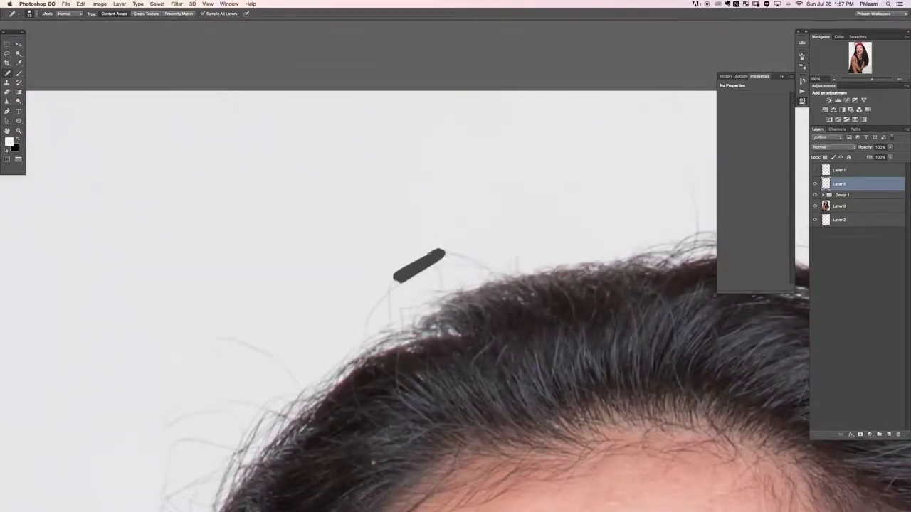
mouse_move(452, 252)
mouse_down()
mouse_move(489, 269)
mouse_move(400, 278)
mouse_move(443, 251)
mouse_move(363, 337)
mouse_up()
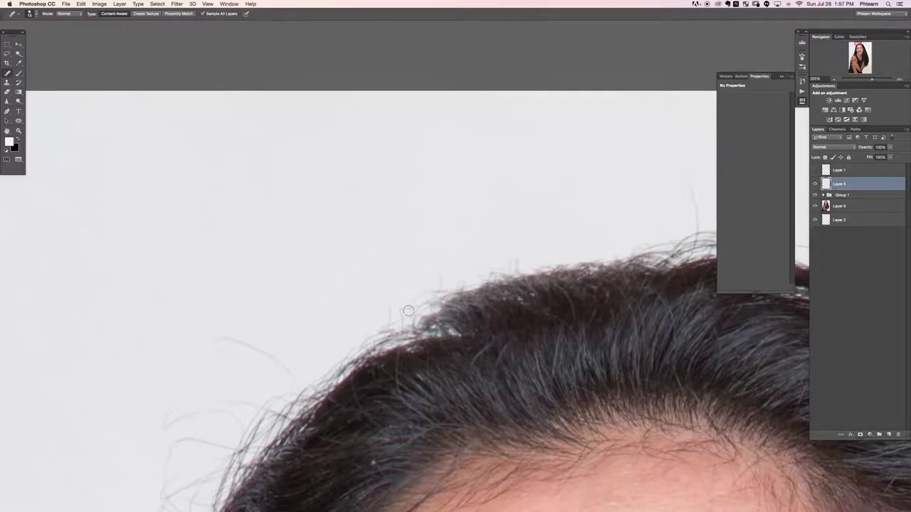
mouse_move(262, 359)
mouse_down()
mouse_move(210, 350)
mouse_move(224, 369)
mouse_move(232, 250)
mouse_move(264, 221)
mouse_up()
mouse_move(246, 267)
mouse_down()
mouse_move(214, 305)
mouse_move(150, 299)
mouse_up()
scroll(199, 234, down, 3)
mouse_move(152, 251)
mouse_down()
mouse_move(212, 167)
mouse_move(222, 170)
mouse_up()
mouse_move(213, 232)
mouse_down()
mouse_move(179, 259)
mouse_move(161, 323)
mouse_move(180, 291)
mouse_up()
mouse_move(183, 244)
mouse_down()
mouse_move(186, 273)
mouse_move(203, 272)
mouse_up()
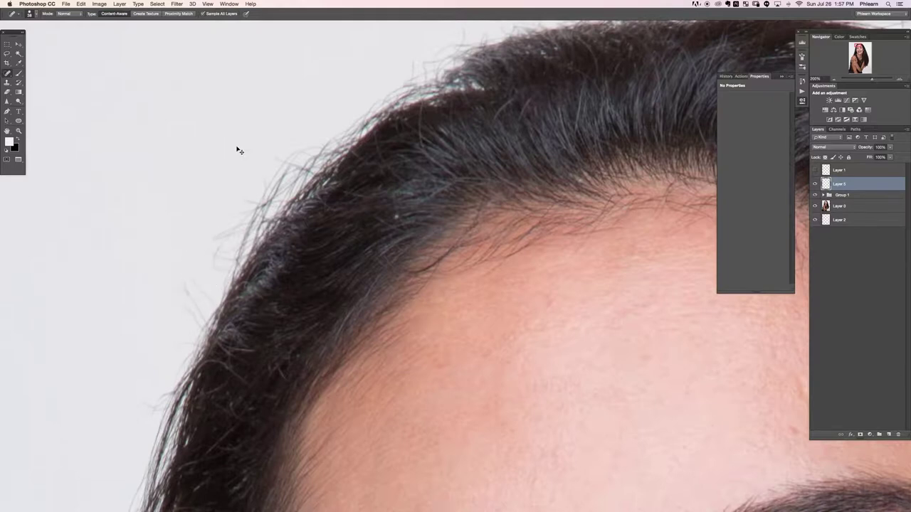
Step: Heal the fine stray hairs below the hairline and the small blemishes on the forehead
key(super+minus)
drag(591, 274, 509, 259)
key(super+plus)
mouse_move(595, 191)
mouse_down()
mouse_move(483, 210)
mouse_move(472, 188)
mouse_up()
click(496, 229)
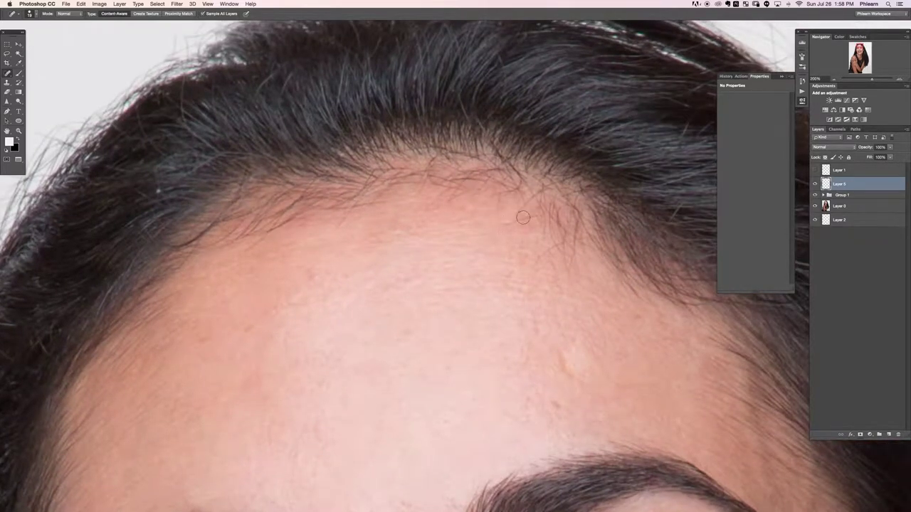
mouse_move(537, 255)
mouse_down()
mouse_move(579, 245)
mouse_move(563, 281)
mouse_up()
drag(537, 224, 532, 267)
mouse_move(571, 349)
mouse_down()
mouse_move(557, 373)
mouse_move(569, 375)
mouse_up()
scroll(497, 210, down, 5)
drag(455, 295, 473, 310)
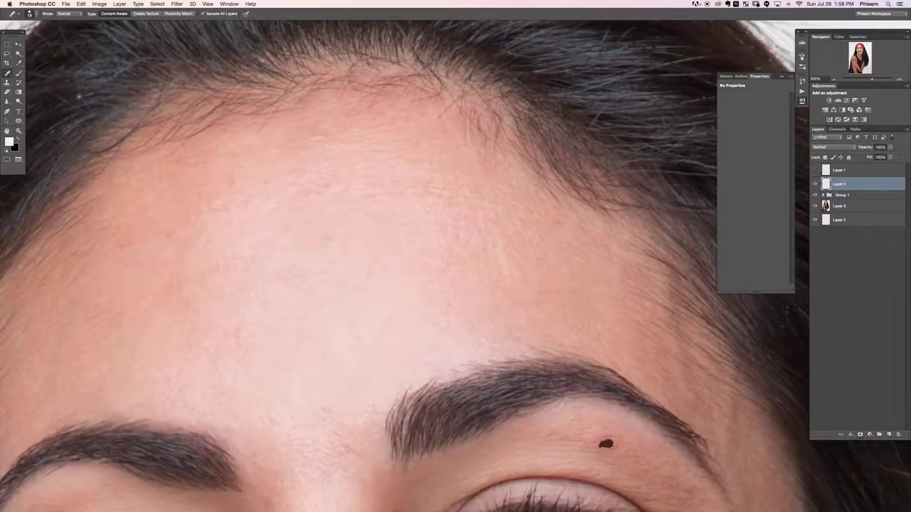
Step: Heal the fine stray hairs on the skin beside the temple, in front of the ear
scroll(604, 441, down, 5)
scroll(605, 441, right, 4)
mouse_move(501, 268)
mouse_down()
mouse_move(491, 288)
mouse_move(493, 333)
mouse_move(537, 364)
mouse_up()
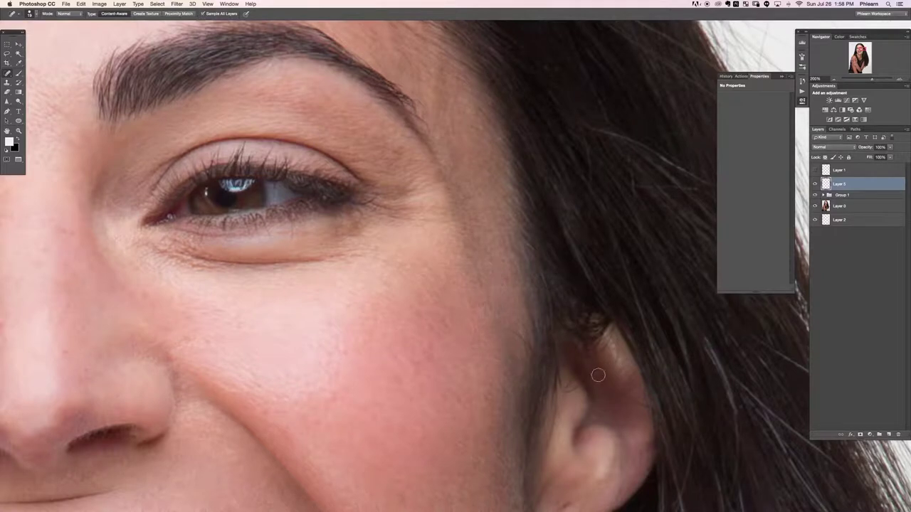
Step: Heal the bright stray hairs crossing the dark hair between the neck and the shoulder
scroll(616, 392, down, 10)
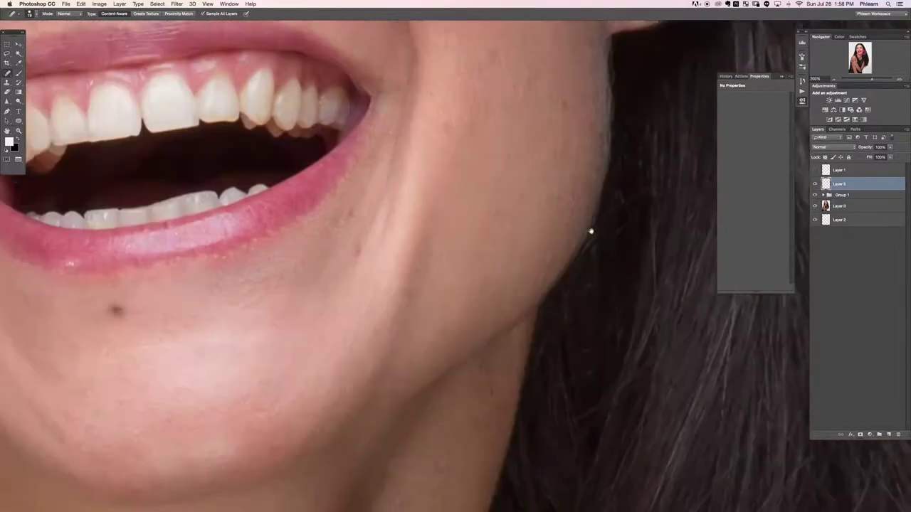
scroll(359, 314, down, 12)
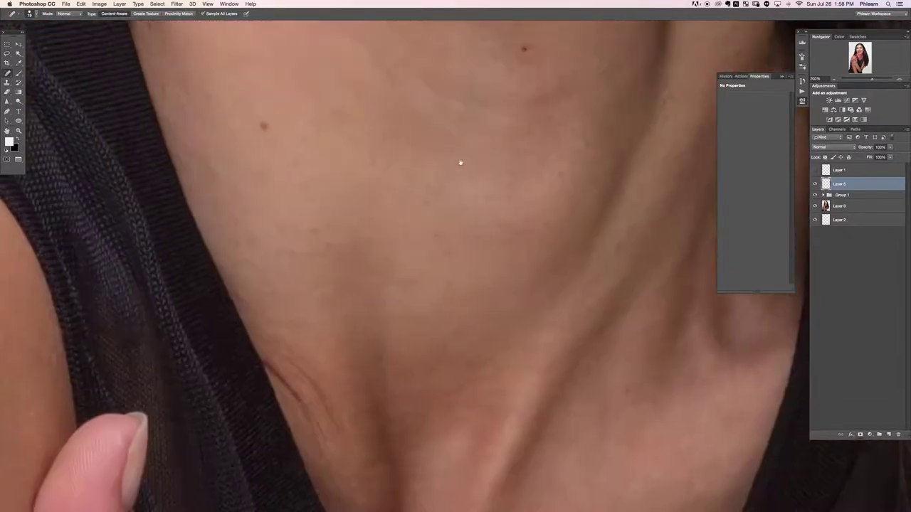
scroll(370, 65, left, 10)
scroll(419, 232, up, 10)
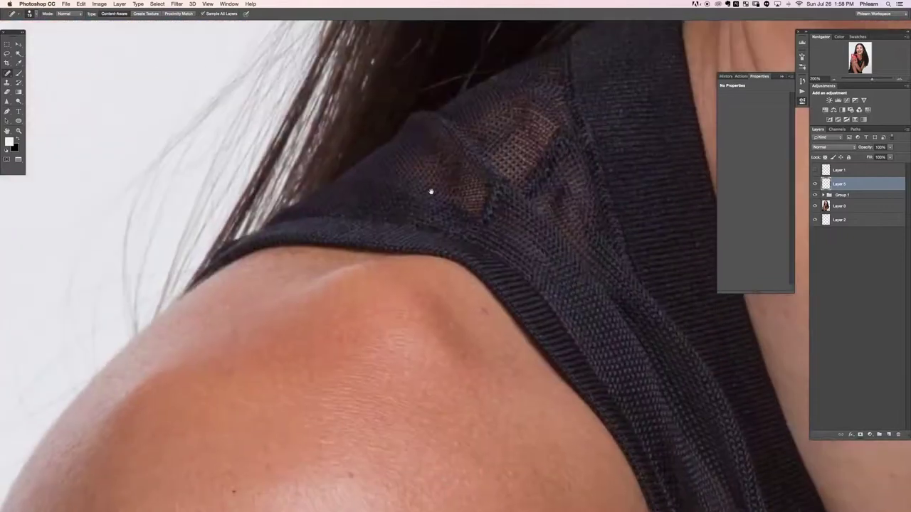
scroll(521, 249, up, 10)
scroll(521, 249, right, 8)
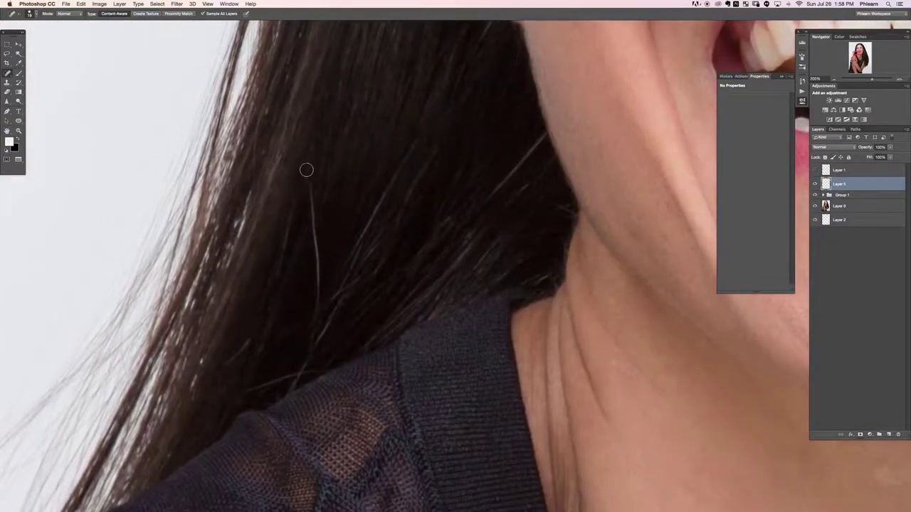
mouse_move(306, 169)
mouse_down()
mouse_move(316, 248)
mouse_move(310, 365)
mouse_up()
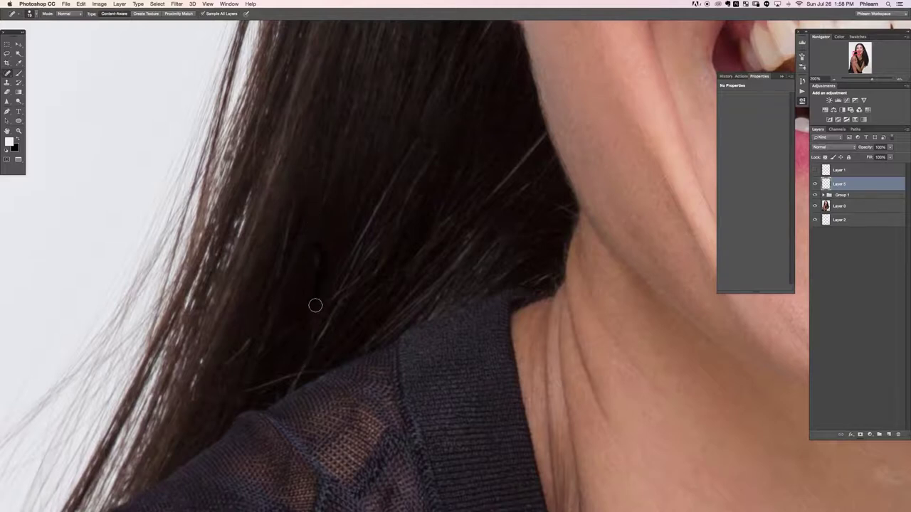
mouse_move(423, 141)
mouse_down()
mouse_move(338, 282)
mouse_move(384, 180)
mouse_move(384, 191)
mouse_up()
drag(244, 342, 221, 382)
drag(243, 343, 235, 364)
Step: Examine the face, mouth, neck and surrounding hair for remaining stray hairs
key(super+minus)
key(super+minus)
key(super+minus)
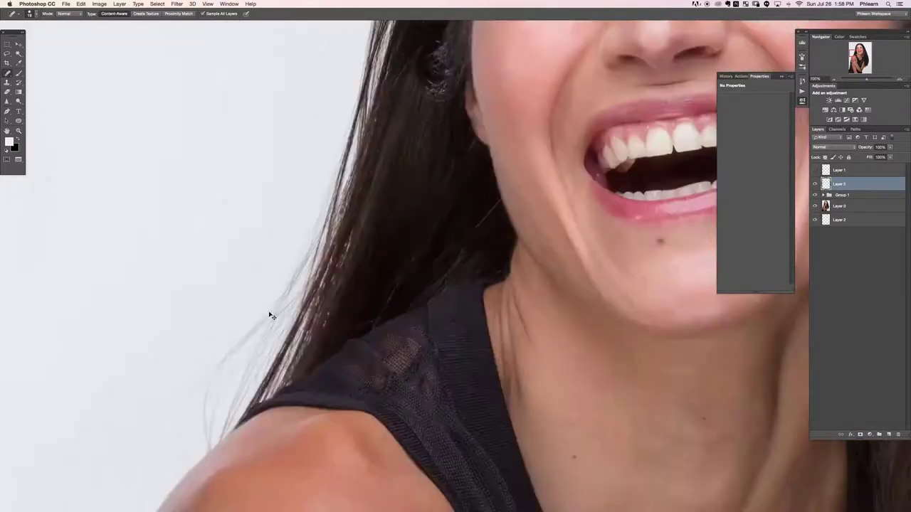
scroll(269, 311, right, 5)
scroll(269, 312, up, 3)
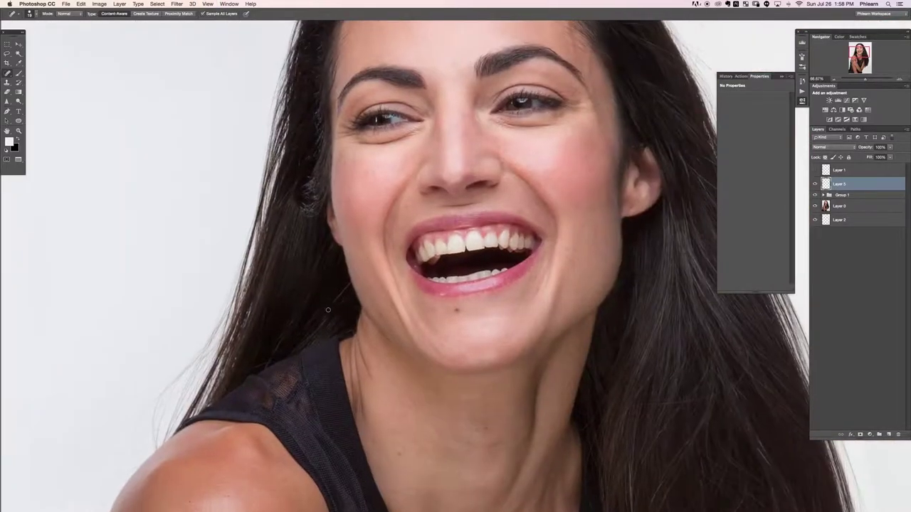
key(super+plus)
key(super+plus)
scroll(221, 335, left, 3)
scroll(221, 334, down, 2)
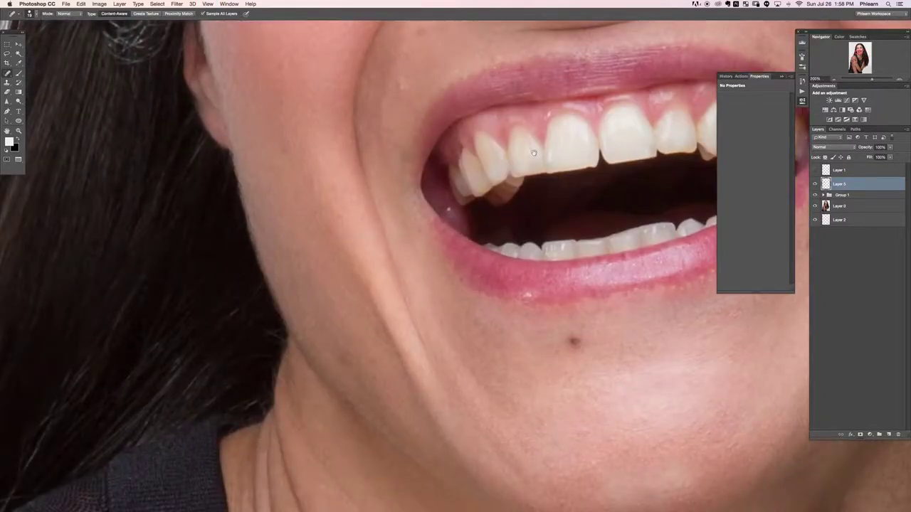
drag(534, 153, 68, 146)
drag(390, 207, 301, 177)
key(super+minus)
key(super+minus)
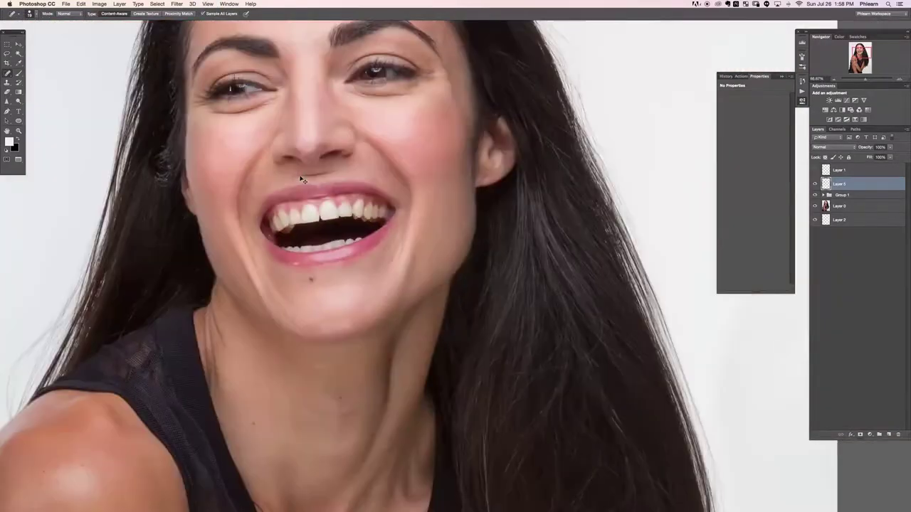
key(super+minus)
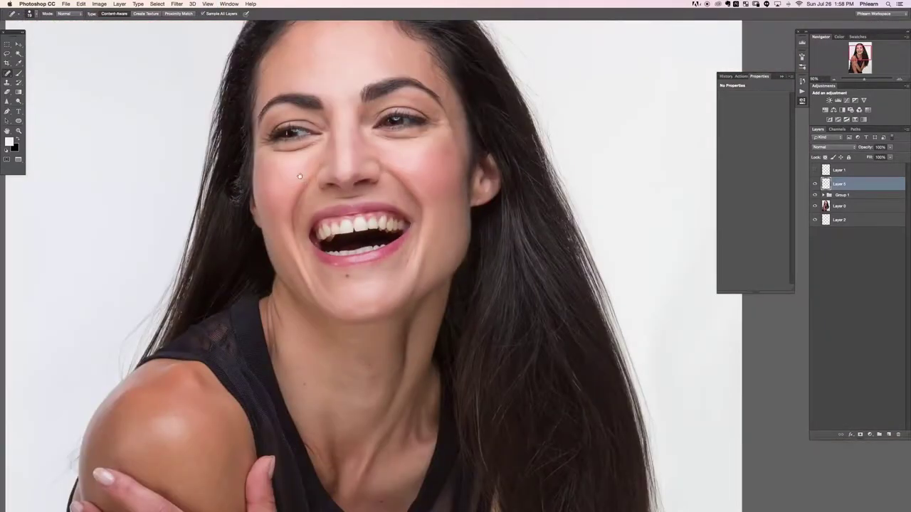
scroll(434, 166, up, 5)
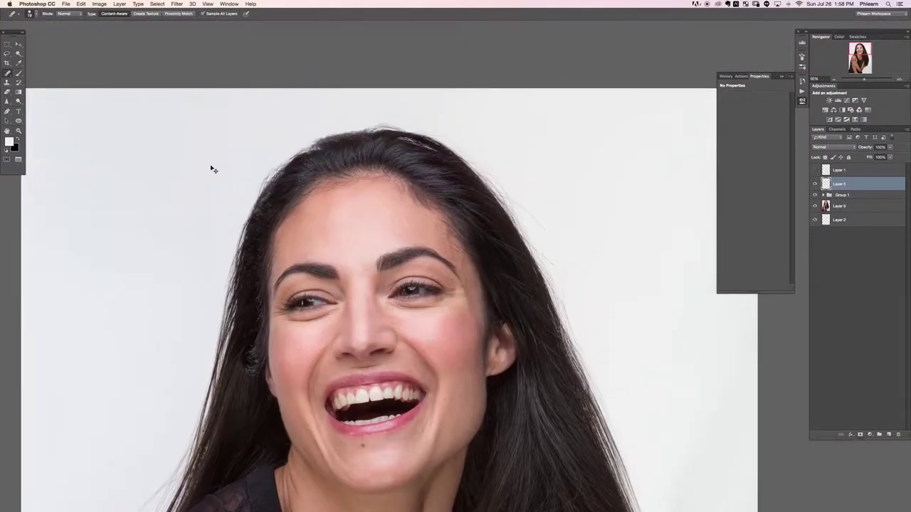
Step: Heal the remaining flyaway hairs against the backdrop along the upper-left outline of the head
key(super+equal)
key(super+equal)
scroll(214, 169, up, 5)
scroll(338, 187, left, 2)
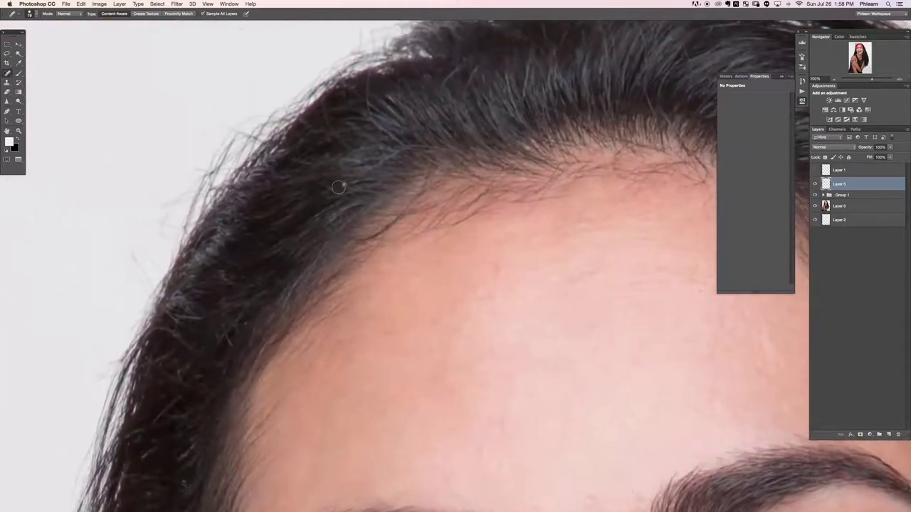
drag(137, 242, 145, 284)
drag(177, 193, 141, 220)
mouse_move(113, 283)
mouse_down()
mouse_move(130, 244)
mouse_move(128, 276)
mouse_move(146, 261)
mouse_up()
Step: Examine the hair outline from the top of the head along the long side down to the tips
key(super+minus)
key(super+minus)
key(super+minus)
key(super+plus)
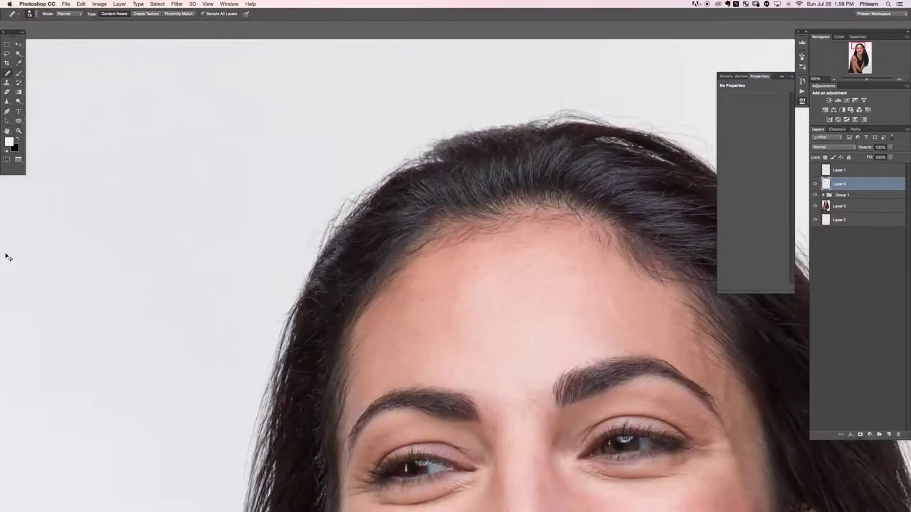
scroll(514, 204, right, 3)
scroll(513, 205, up, 1)
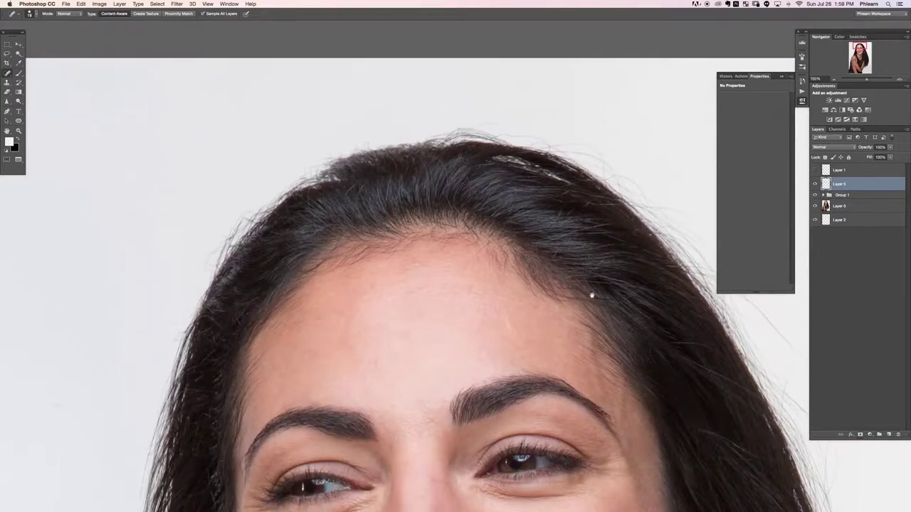
scroll(592, 295, right, 5)
scroll(591, 295, down, 3)
scroll(478, 210, down, 10)
scroll(478, 210, right, 3)
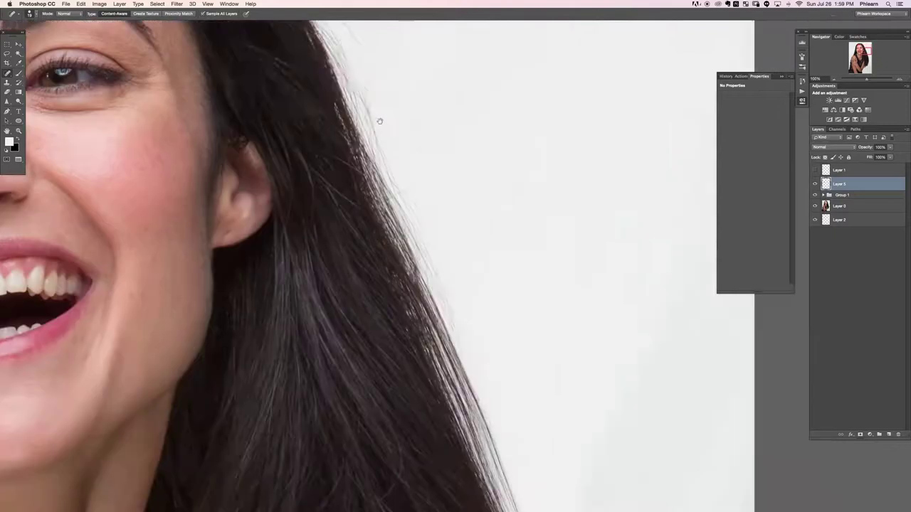
scroll(515, 233, down, 5)
scroll(527, 235, left, 2)
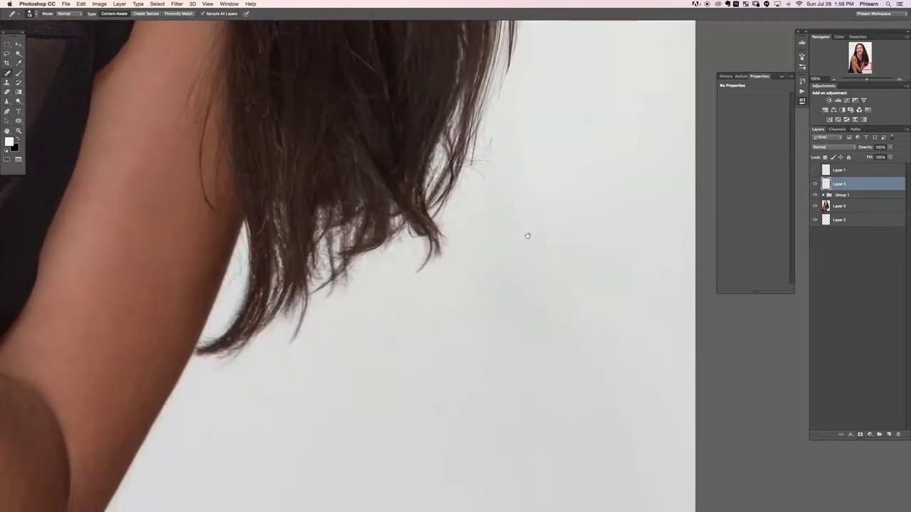
Step: Compare the full portrait with the healing layer hidden and shown
key(super+0)
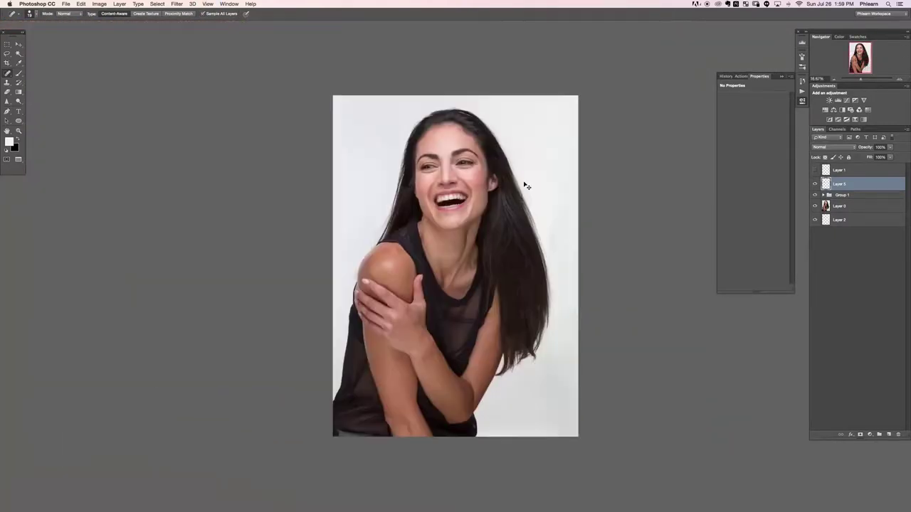
key(super+equal)
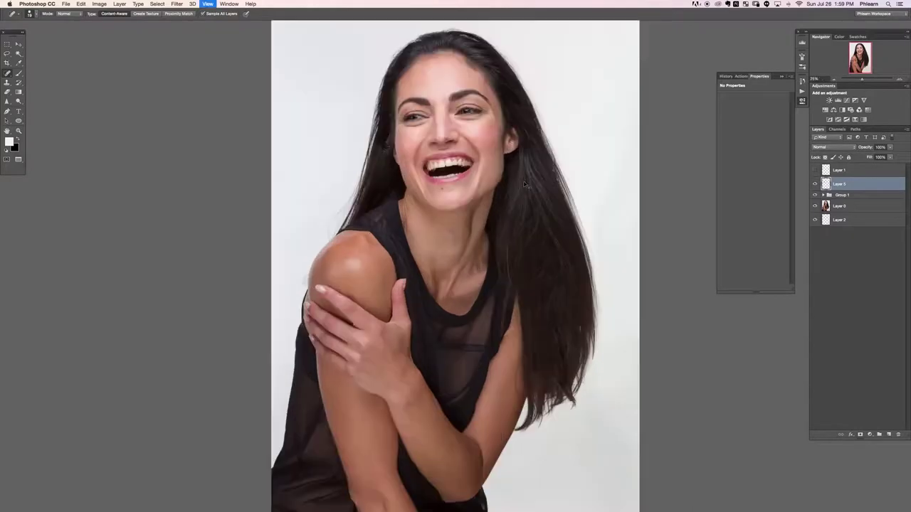
scroll(399, 349, right, 5)
scroll(400, 348, down, 1)
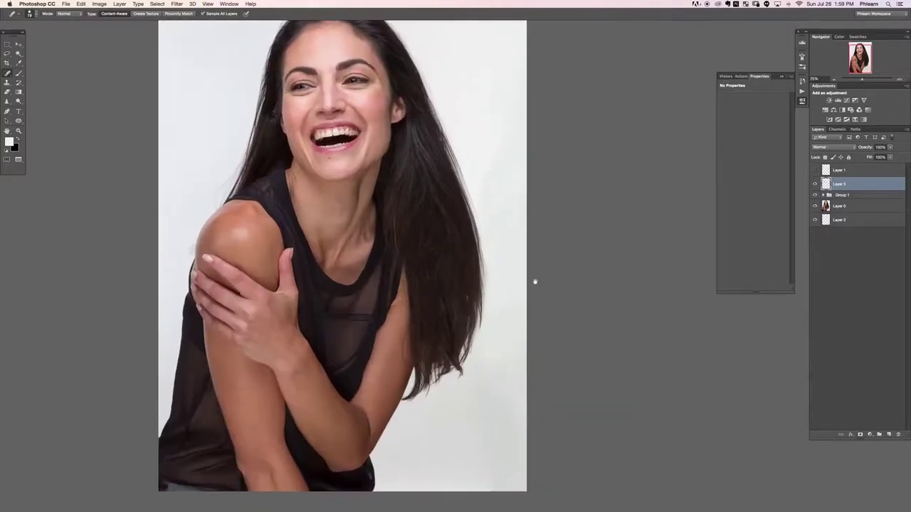
click(814, 184)
click(814, 184)
click(814, 185)
click(814, 184)
Step: Clone the lower ends of the long hair onto a new layer over the chest, using the Clone Stamp with Current & Below sampling
key(super+shift+alt+n)
key(s)
scroll(412, 303, right, 3)
scroll(413, 303, up, 1)
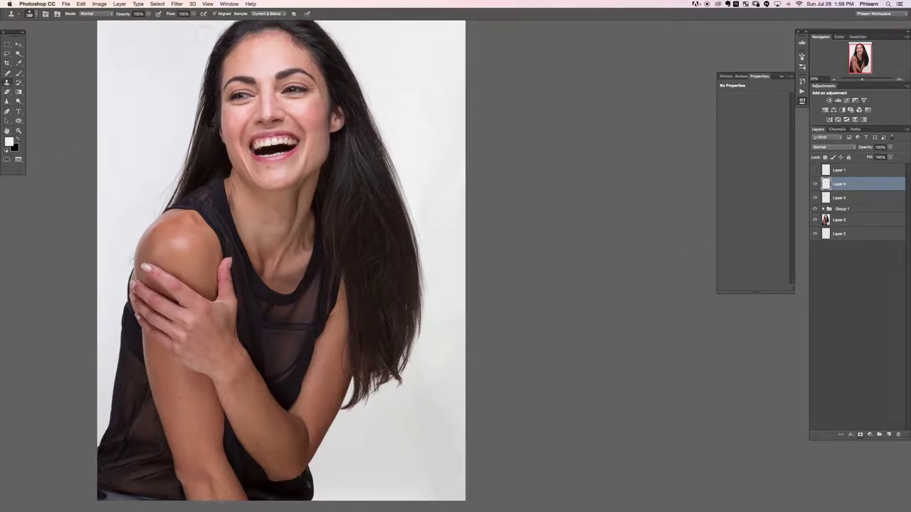
click(263, 14)
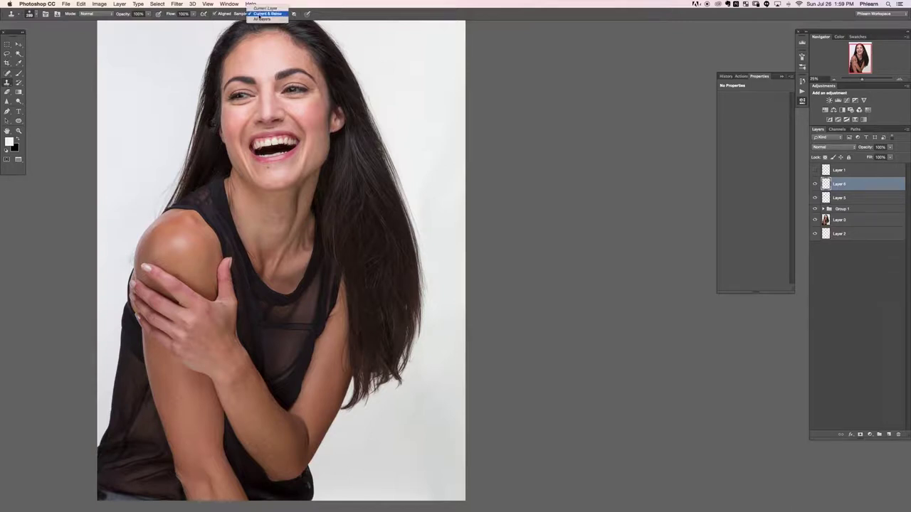
click(261, 14)
scroll(402, 345, up, 1)
scroll(402, 345, left, 1)
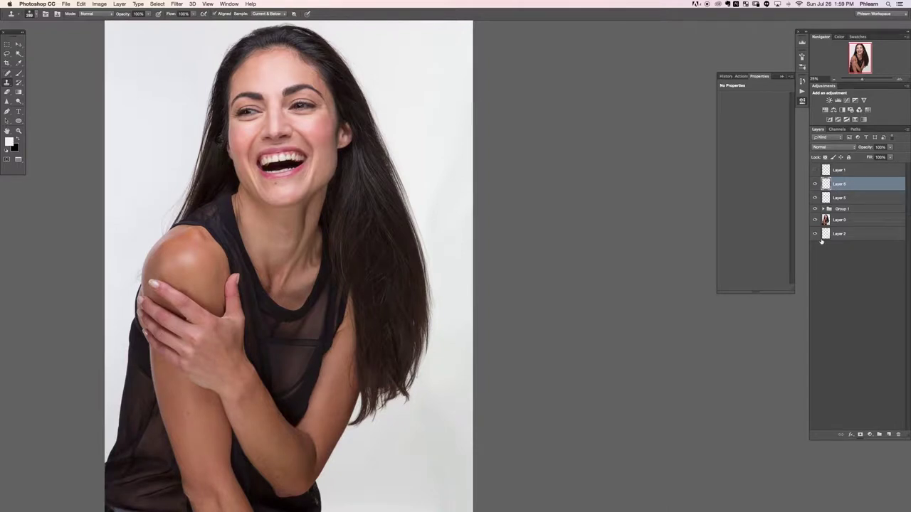
scroll(385, 252, down, 3)
scroll(367, 242, right, 1)
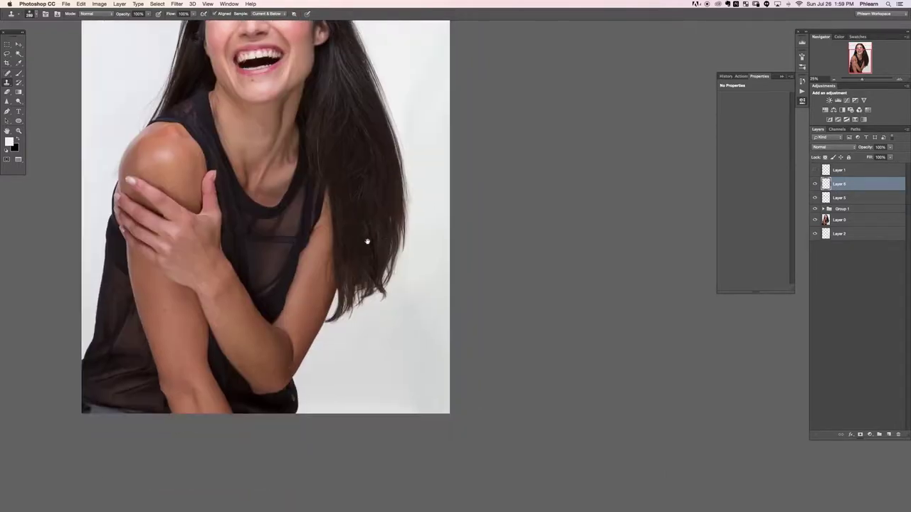
mouse_move(377, 359)
mouse_down()
mouse_move(398, 349)
mouse_move(423, 305)
mouse_move(336, 402)
mouse_move(430, 267)
mouse_move(427, 277)
mouse_move(385, 224)
mouse_move(398, 206)
mouse_move(349, 199)
mouse_move(373, 218)
mouse_move(319, 252)
mouse_move(232, 173)
mouse_move(278, 188)
mouse_up()
Step: Set the cloned hair layer's blend mode to Darken and move the cloned piece over the lower ends of the long hair
key(v)
click(824, 147)
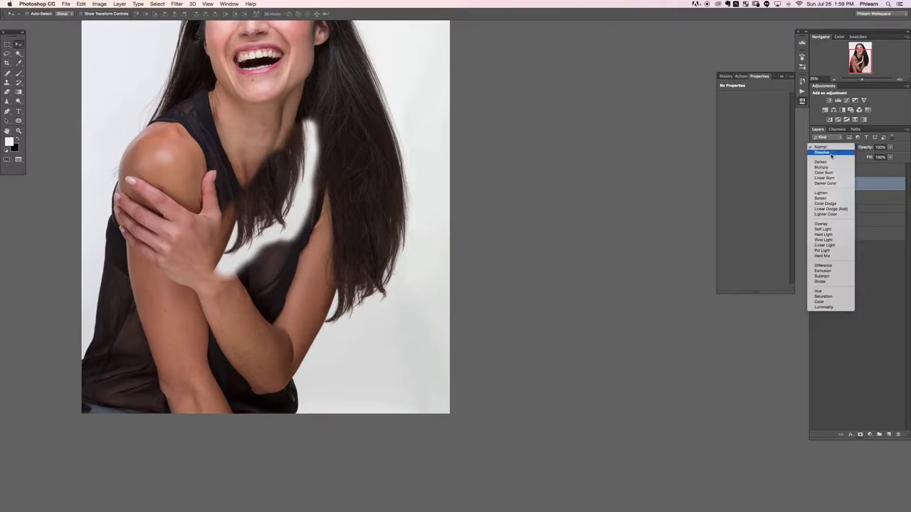
click(821, 161)
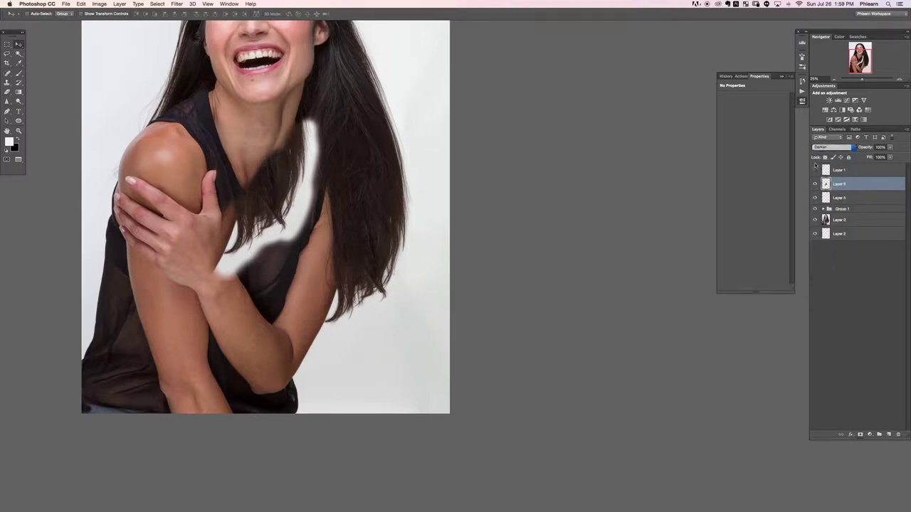
mouse_move(299, 254)
mouse_down()
mouse_move(284, 88)
mouse_move(293, 72)
mouse_move(326, 278)
mouse_move(322, 321)
mouse_move(301, 311)
mouse_move(328, 325)
mouse_move(319, 262)
mouse_move(287, 209)
mouse_move(348, 368)
mouse_move(340, 383)
mouse_move(349, 375)
mouse_up()
key(ctrl+t)
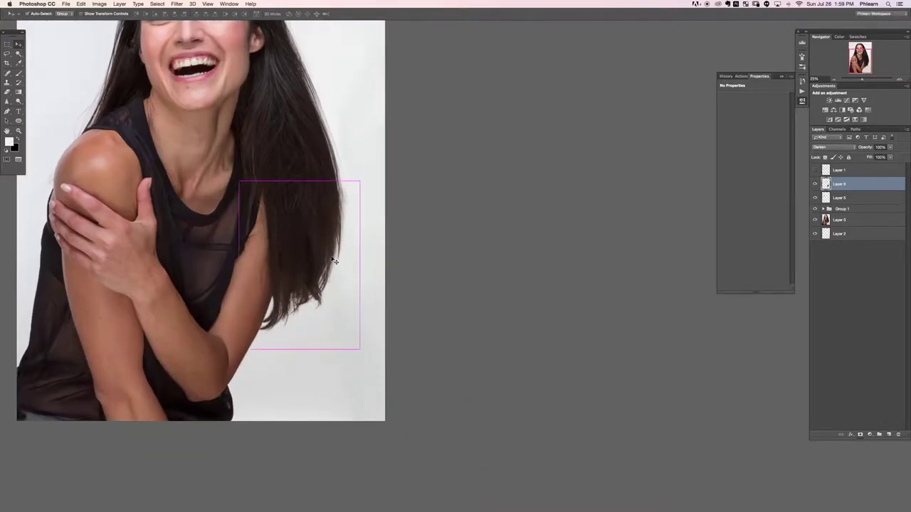
right_click(311, 254)
click(333, 345)
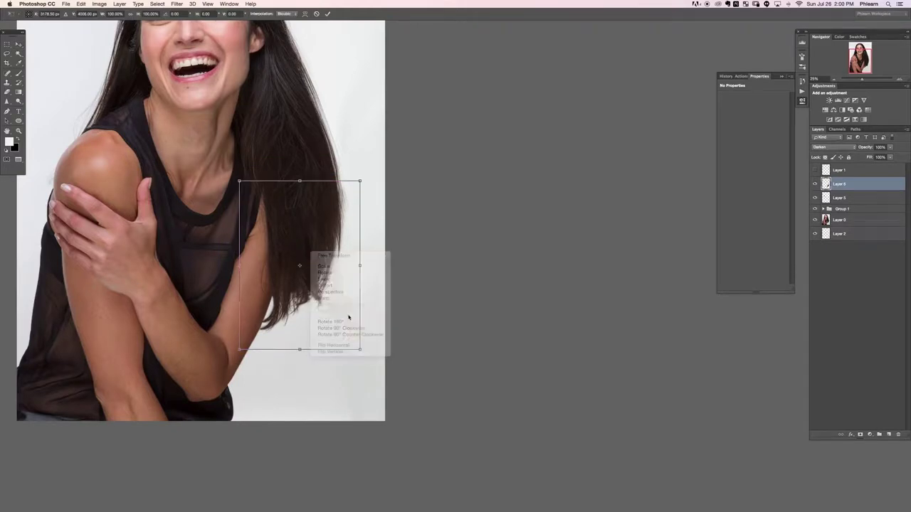
drag(328, 341, 360, 350)
key(Escape)
Step: Reposition and rotate the cloned hair piece to fill out the outer lower edge of the long hair
drag(294, 269, 288, 315)
key(ctrl+t)
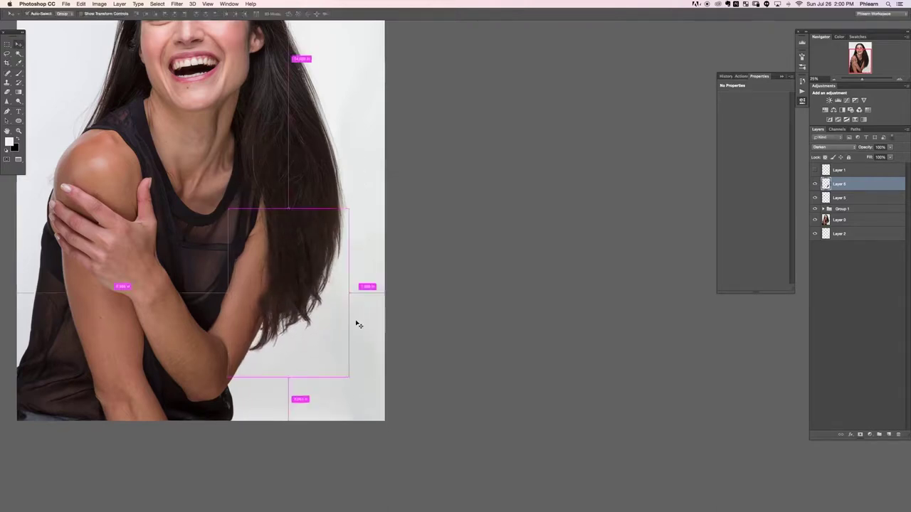
drag(366, 335, 342, 315)
key(Return)
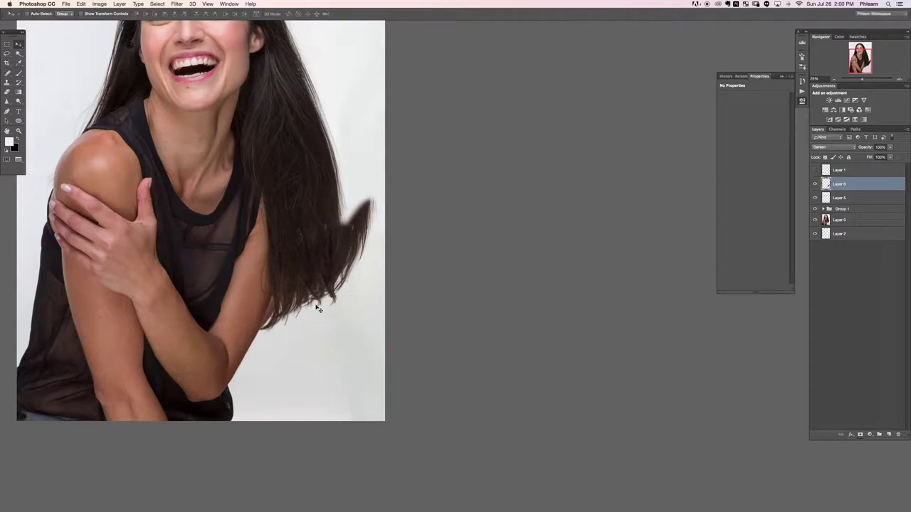
Step: Add a black mask to the cloned hair layer and paint in white to reveal the hair only at the tips
key(super+equal)
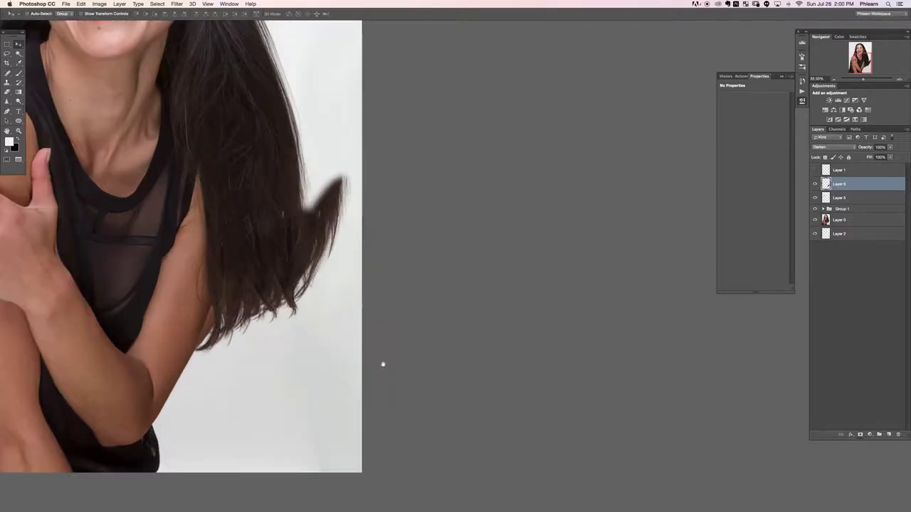
key(super+equal)
drag(429, 321, 399, 334)
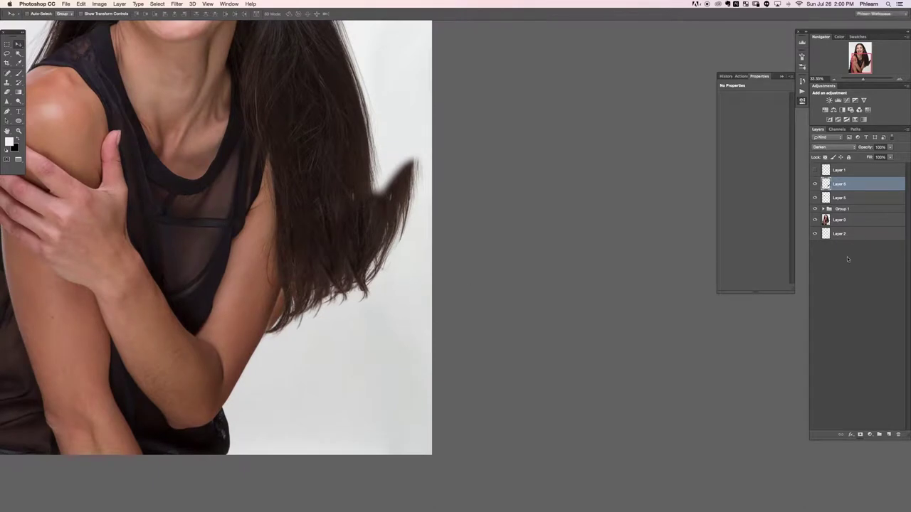
alt+click(858, 434)
key(b)
mouse_move(308, 298)
mouse_down()
mouse_move(341, 293)
mouse_move(335, 258)
mouse_move(377, 178)
mouse_move(377, 244)
mouse_move(360, 295)
mouse_move(374, 264)
mouse_move(360, 299)
mouse_up()
key(x)
key(super+z)
key(x)
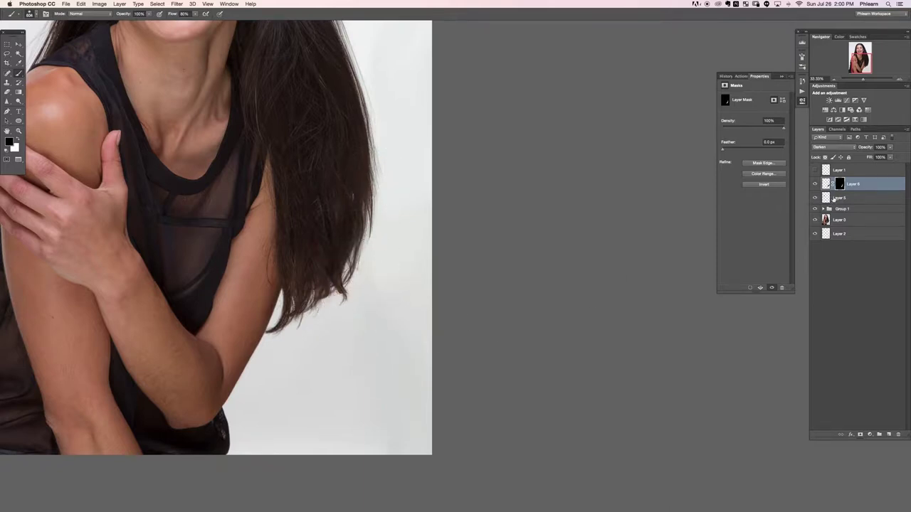
Step: Touch up the mask at the hair tips and compare the image with the cloned hair layer hidden and shown
click(814, 184)
click(815, 184)
key(x)
mouse_move(326, 316)
mouse_down()
mouse_move(320, 326)
mouse_move(327, 310)
mouse_up()
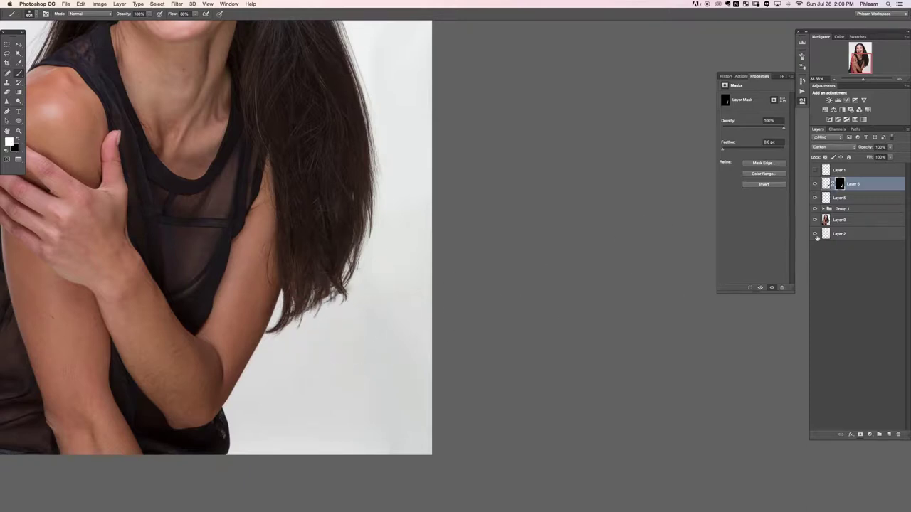
click(815, 184)
click(811, 186)
click(811, 186)
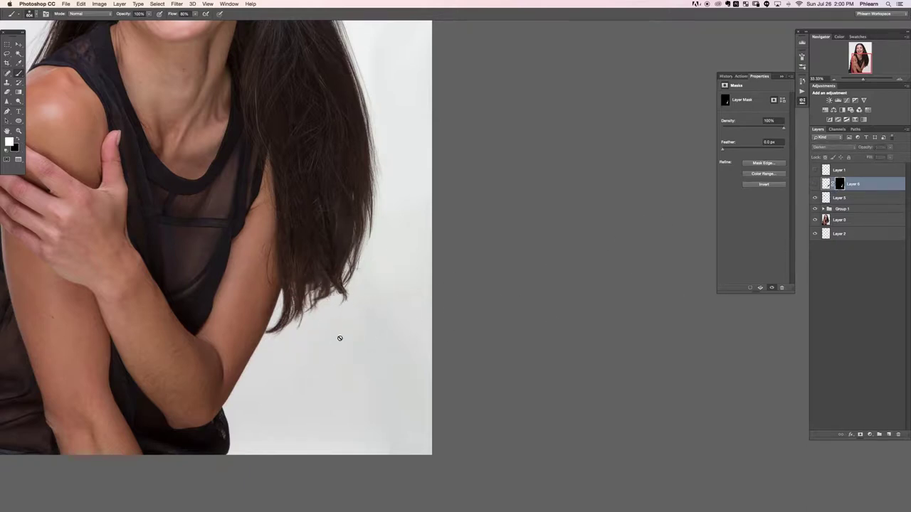
Step: Show the cloned hair layer again, touch up its mask at the hair tips, and compare the image with the layer hidden
click(815, 184)
click(337, 309)
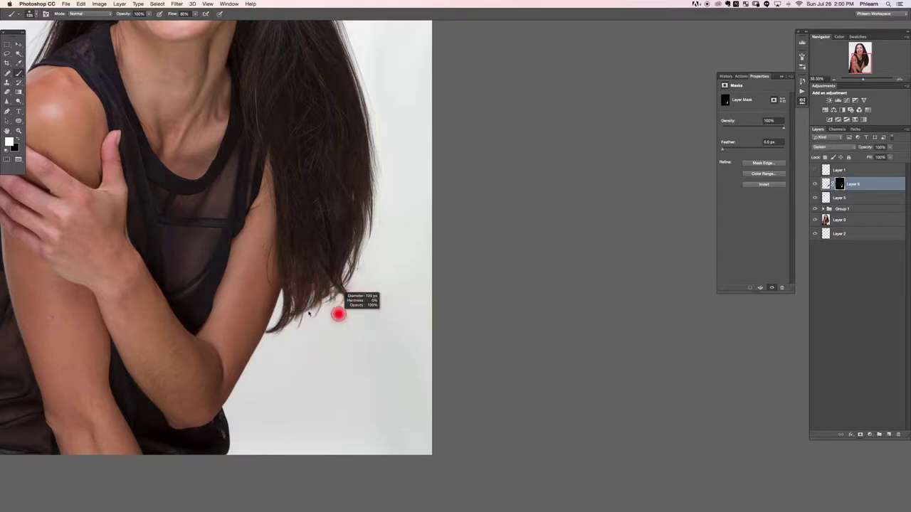
key(x)
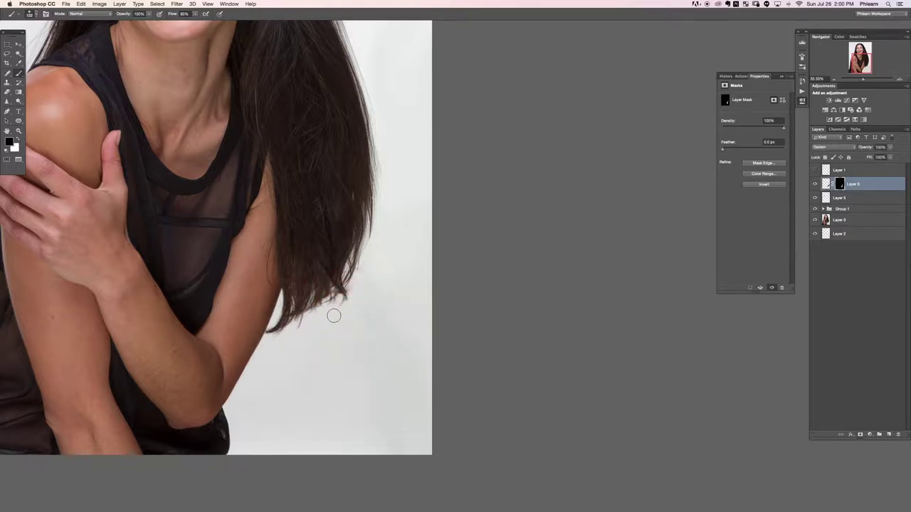
key(super+minus)
key(super+minus)
key(super+minus)
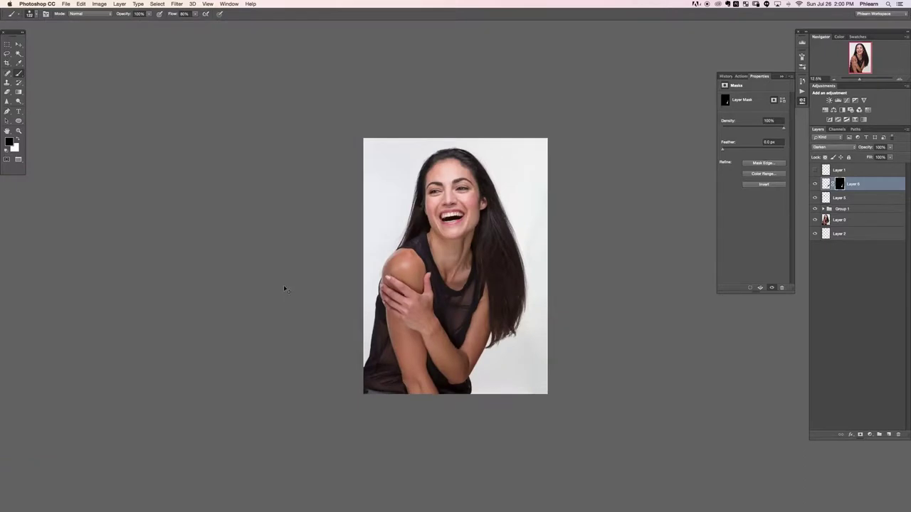
key(super+plus)
scroll(483, 230, right, 5)
click(815, 183)
click(815, 183)
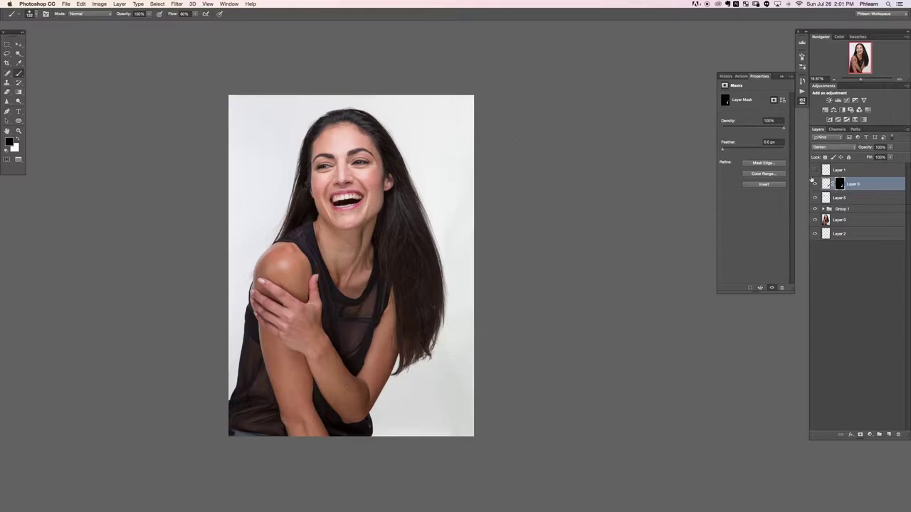
drag(484, 309, 467, 315)
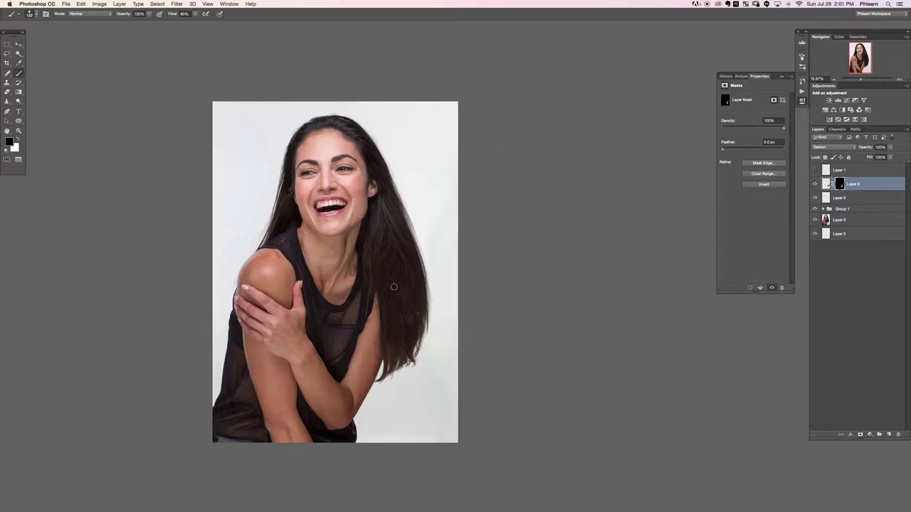
Step: Add a Color Balance adjustment layer above the cloned hair and set its Highlights to red +46, green +18 and blue -36
key(super+plus)
drag(330, 308, 373, 394)
scroll(524, 286, left, 3)
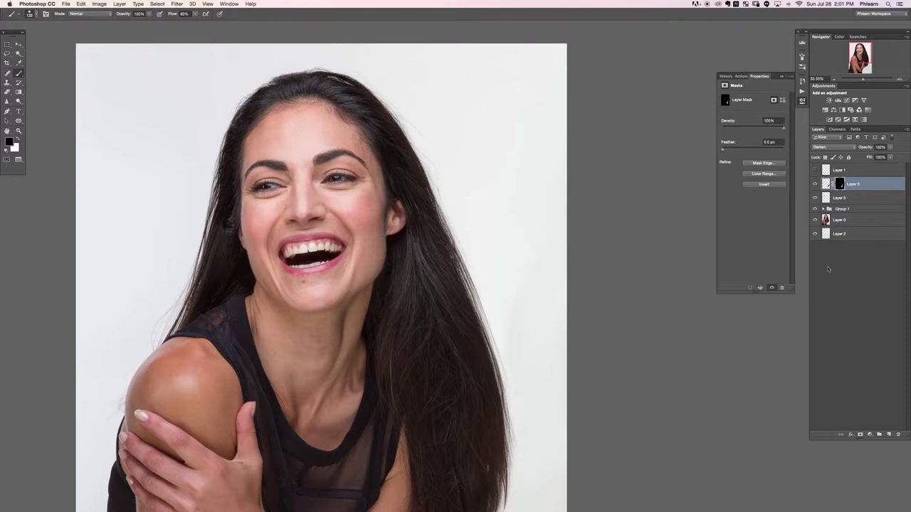
click(869, 434)
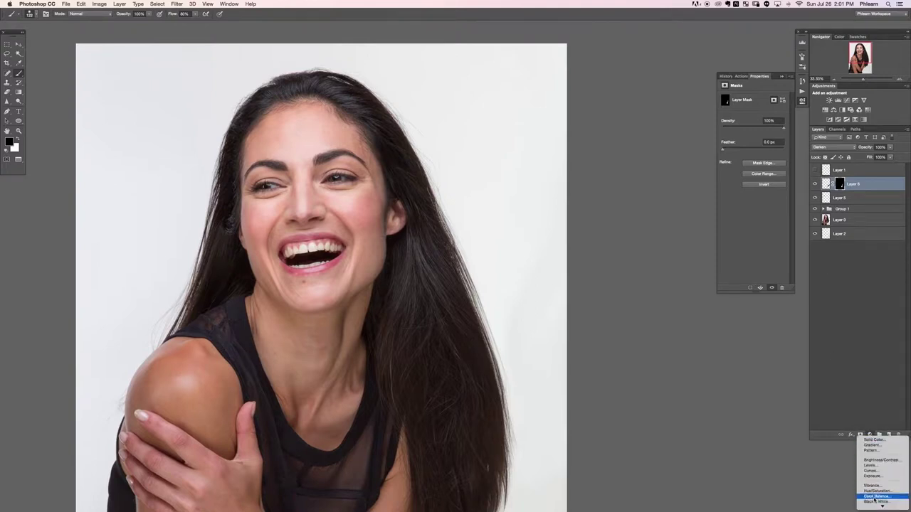
click(876, 495)
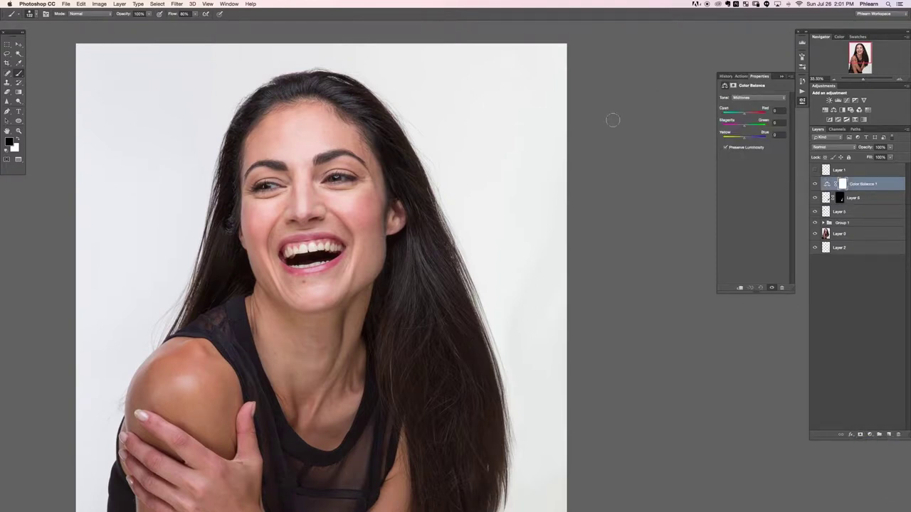
click(759, 96)
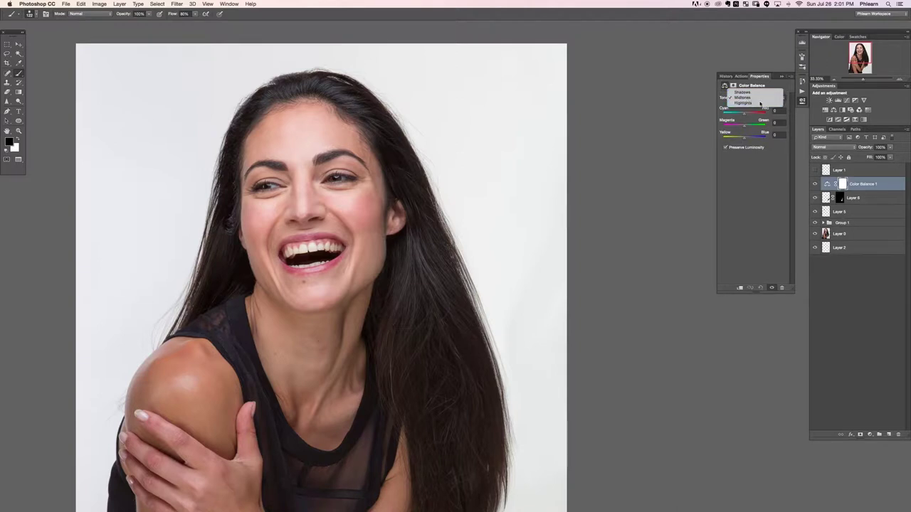
click(754, 105)
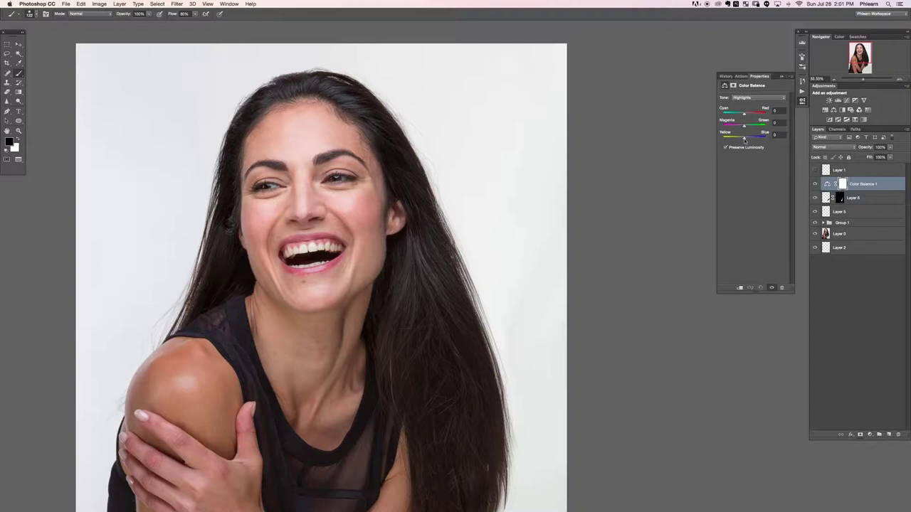
drag(745, 138, 752, 115)
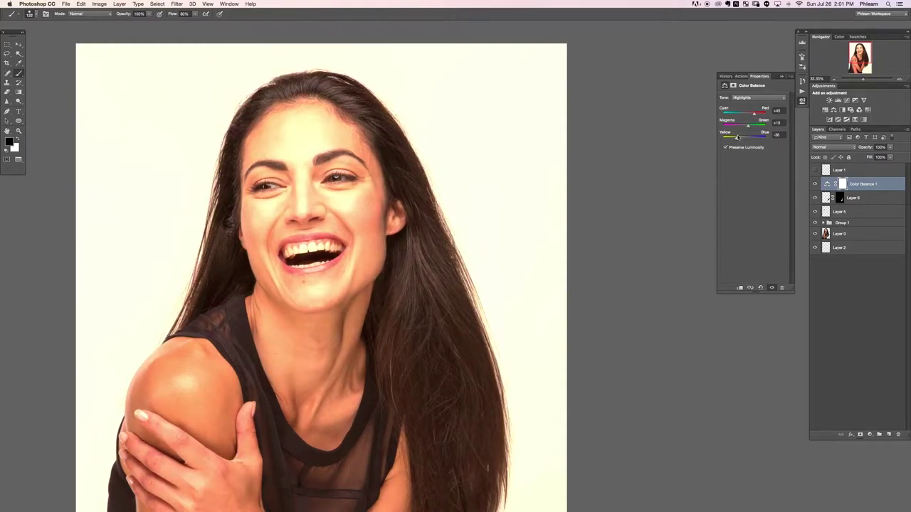
Step: Invert the Color Balance mask to black and paint in white over all the hair from crown to tips
key(super+i)
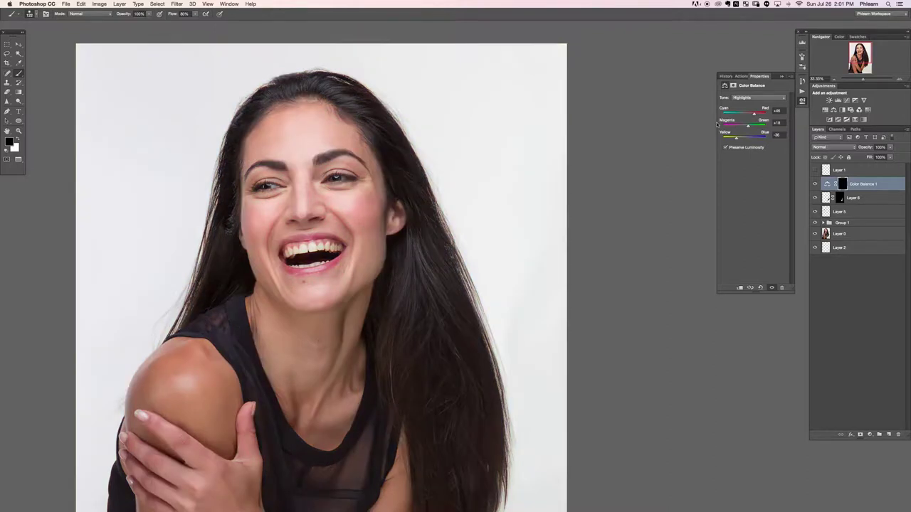
key(super+plus)
drag(302, 137, 372, 276)
key(x)
key(x)
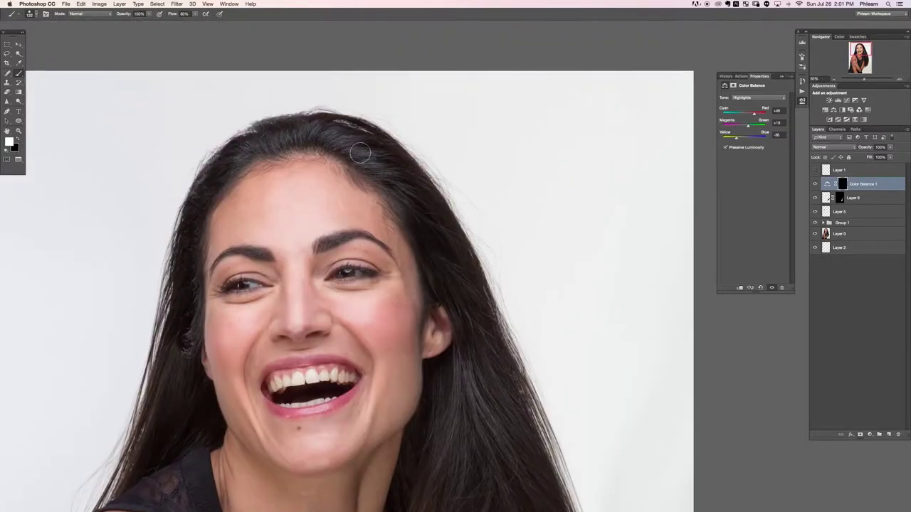
key(x)
mouse_move(343, 139)
mouse_down()
mouse_move(427, 221)
mouse_move(451, 228)
mouse_move(338, 133)
mouse_move(272, 140)
mouse_move(279, 131)
mouse_move(265, 133)
mouse_move(198, 197)
mouse_move(207, 182)
mouse_move(183, 226)
mouse_move(178, 304)
mouse_move(189, 259)
mouse_move(190, 350)
mouse_move(163, 444)
mouse_move(150, 438)
mouse_move(128, 470)
mouse_move(185, 411)
mouse_move(189, 437)
mouse_move(206, 435)
mouse_move(178, 427)
mouse_up()
mouse_move(403, 183)
mouse_down()
mouse_move(420, 234)
mouse_move(492, 350)
mouse_move(493, 290)
mouse_up()
drag(485, 358, 449, 237)
mouse_move(450, 308)
mouse_down()
mouse_move(434, 221)
mouse_move(437, 295)
mouse_move(444, 294)
mouse_move(411, 155)
mouse_move(444, 335)
mouse_move(435, 313)
mouse_up()
mouse_move(419, 274)
mouse_down()
mouse_move(407, 366)
mouse_move(402, 348)
mouse_move(392, 380)
mouse_move(399, 400)
mouse_up()
mouse_move(480, 327)
mouse_down()
mouse_move(416, 158)
mouse_move(396, 217)
mouse_move(485, 383)
mouse_move(437, 256)
mouse_move(375, 352)
mouse_move(350, 323)
mouse_move(363, 355)
mouse_move(365, 464)
mouse_up()
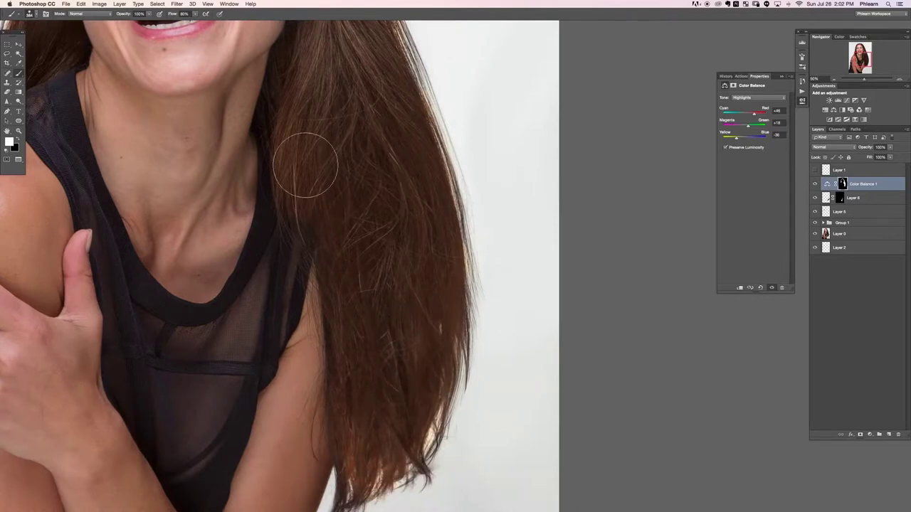
Step: Soften the hair tint by setting the Color Balance Highlights to red +43, green +13 and blue -20
key(super+minus)
key(super+minus)
key(super+minus)
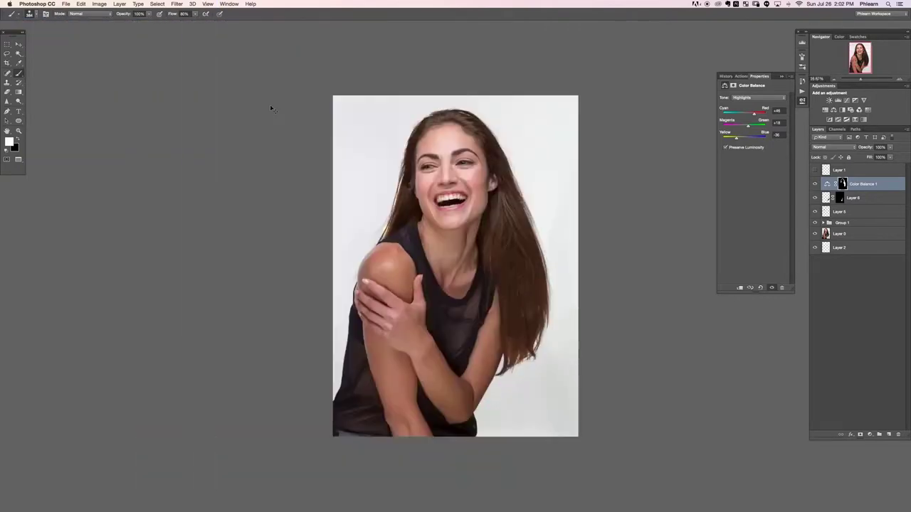
key(super+plus)
drag(499, 194, 441, 220)
drag(501, 129, 469, 157)
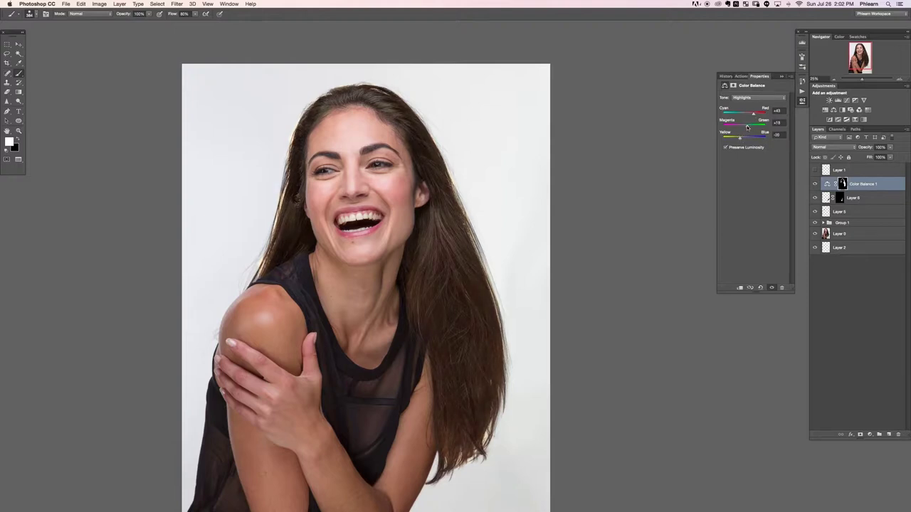
Step: Compare the hair color with the Color Balance layer hidden and shown
click(815, 184)
click(816, 184)
click(815, 184)
click(815, 184)
click(814, 184)
click(813, 184)
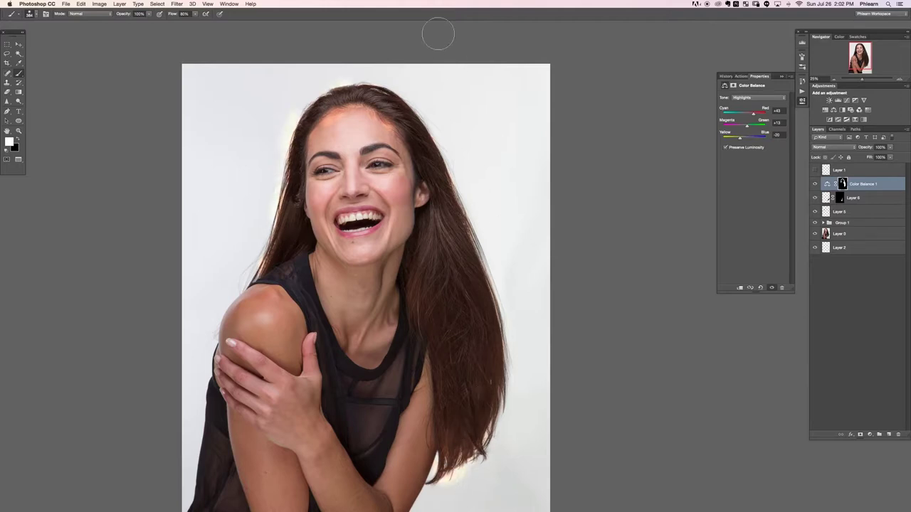
drag(441, 260, 431, 270)
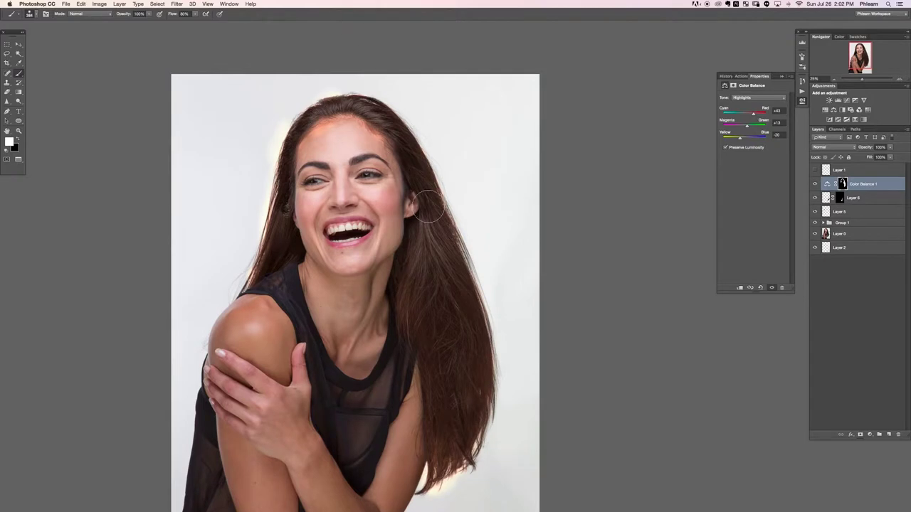
click(815, 185)
click(815, 184)
scroll(505, 307, down, 5)
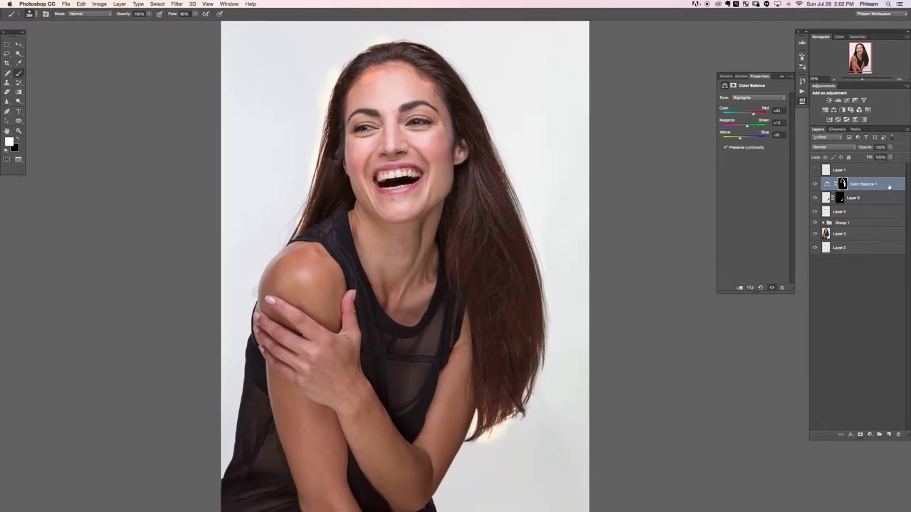
Step: Split the Color Balance layer's Blend If Underlying Layer shadow slider to about 20 / 100 and compare the result with the layer hidden
double_click(889, 186)
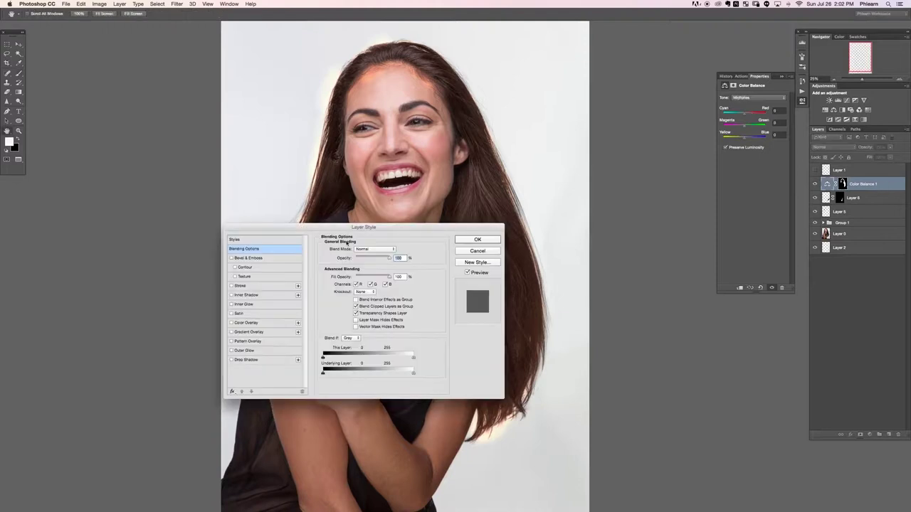
drag(361, 220, 181, 90)
drag(414, 181, 443, 244)
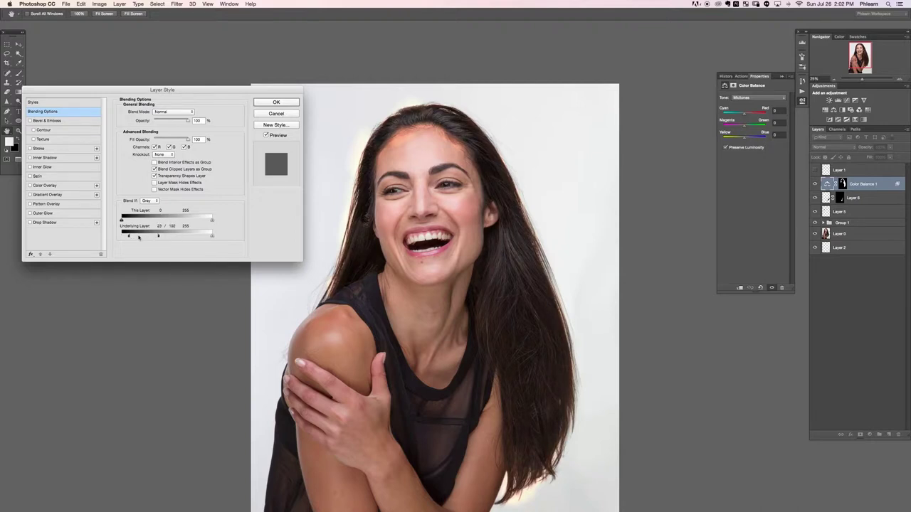
click(277, 103)
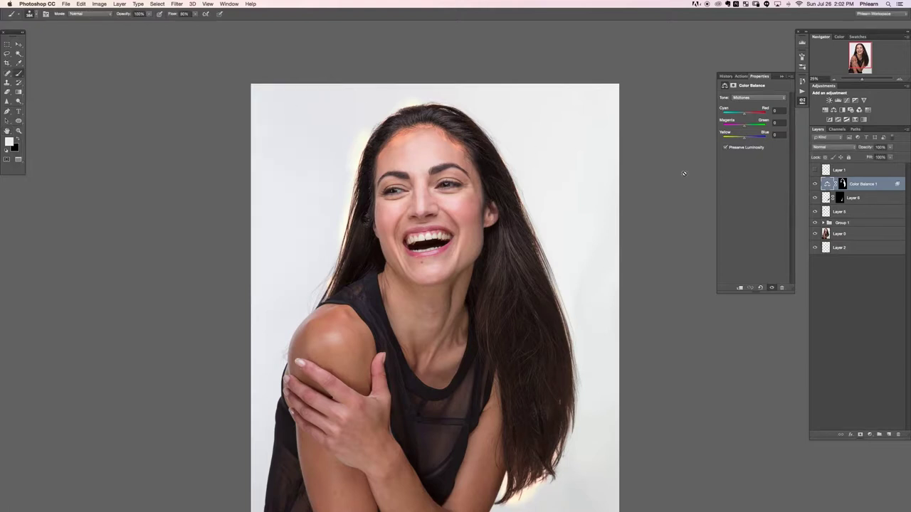
click(814, 184)
click(814, 184)
click(814, 185)
click(814, 186)
Step: Paint black on the Color Balance mask to remove the tint from the forehead and the backdrop around the hair
click(844, 188)
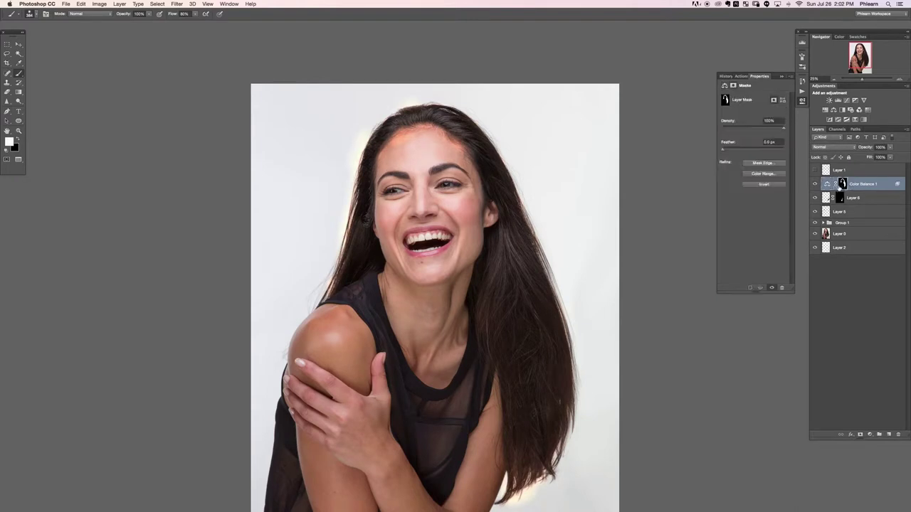
key(x)
mouse_move(402, 146)
mouse_down()
mouse_move(396, 152)
mouse_move(416, 140)
mouse_move(455, 154)
mouse_up()
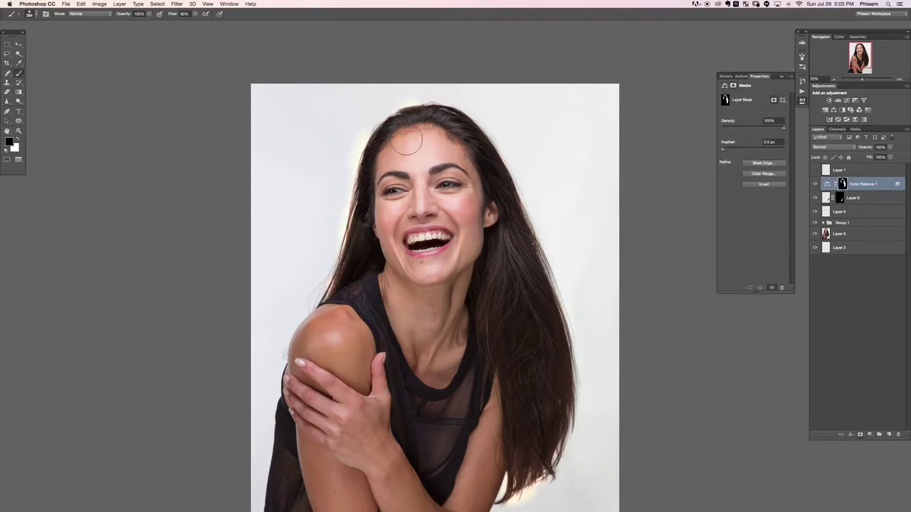
drag(350, 159, 323, 249)
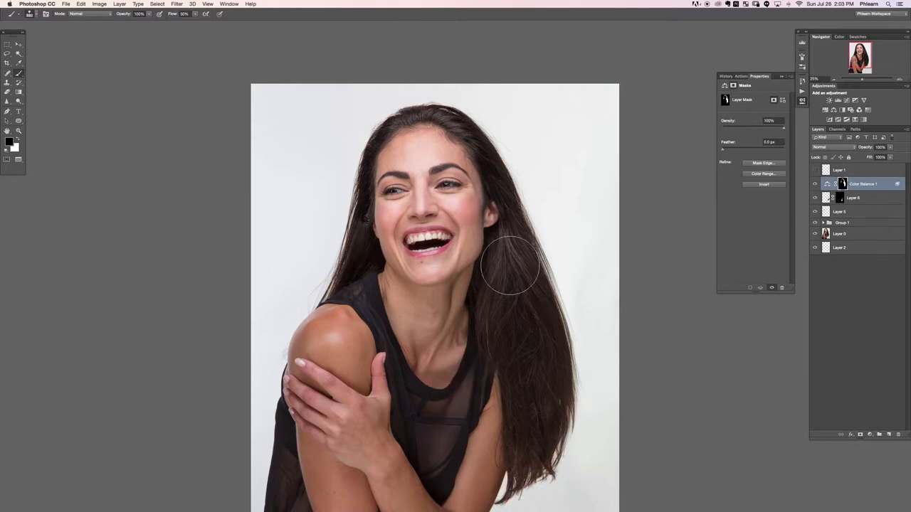
Step: Examine the cleaned-up hair tint by repeatedly hiding and showing the Color Balance layer across the portrait
click(816, 185)
click(815, 185)
click(816, 186)
click(815, 187)
click(814, 186)
click(814, 186)
click(814, 187)
click(815, 187)
click(814, 188)
click(814, 188)
click(815, 189)
click(815, 188)
click(815, 188)
click(815, 189)
scroll(430, 320, down, 1)
scroll(430, 320, right, 3)
scroll(430, 320, down, 2)
click(814, 186)
click(813, 188)
click(813, 189)
scroll(463, 320, down, 1)
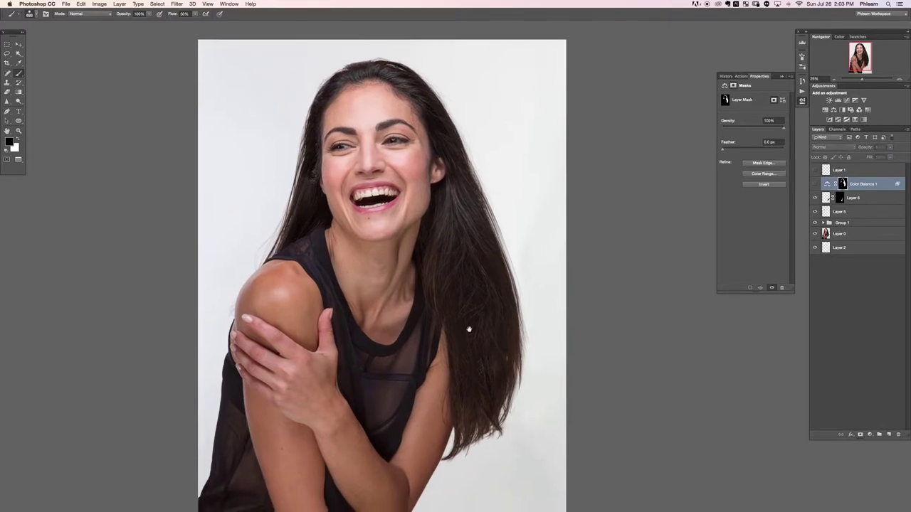
scroll(468, 330, up, 1)
click(815, 187)
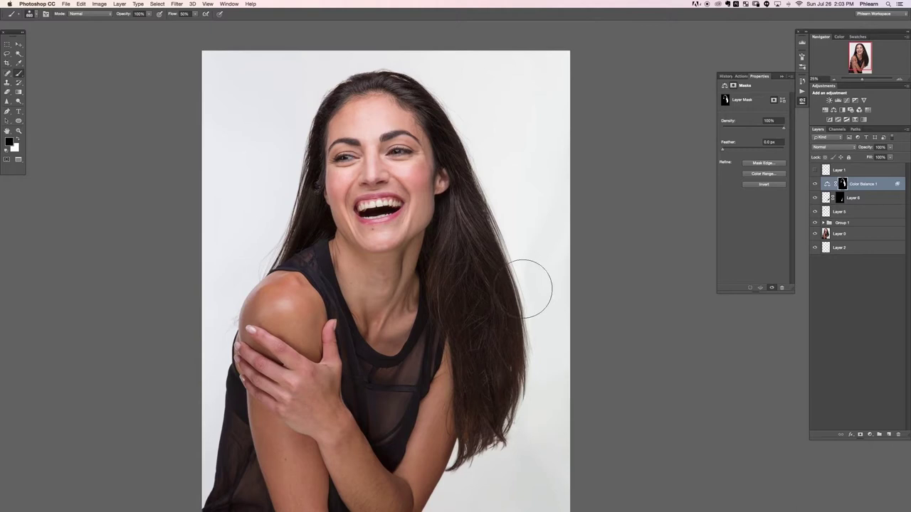
Step: Set the Color Balance layer's Highlights to red +57, green +28 and blue -15
click(827, 184)
key(x)
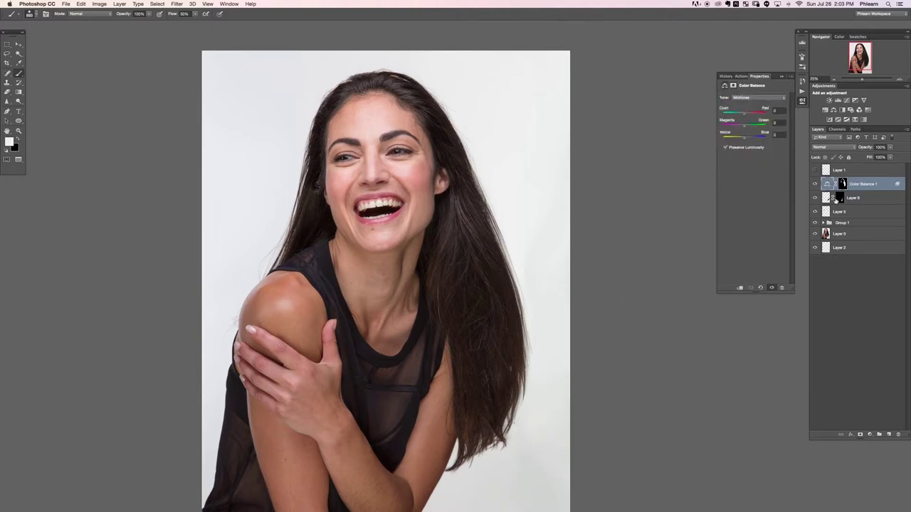
click(753, 97)
click(748, 105)
Step: Add a Curves adjustment layer and brighten the RGB midtones from input 121 to output 161
click(868, 433)
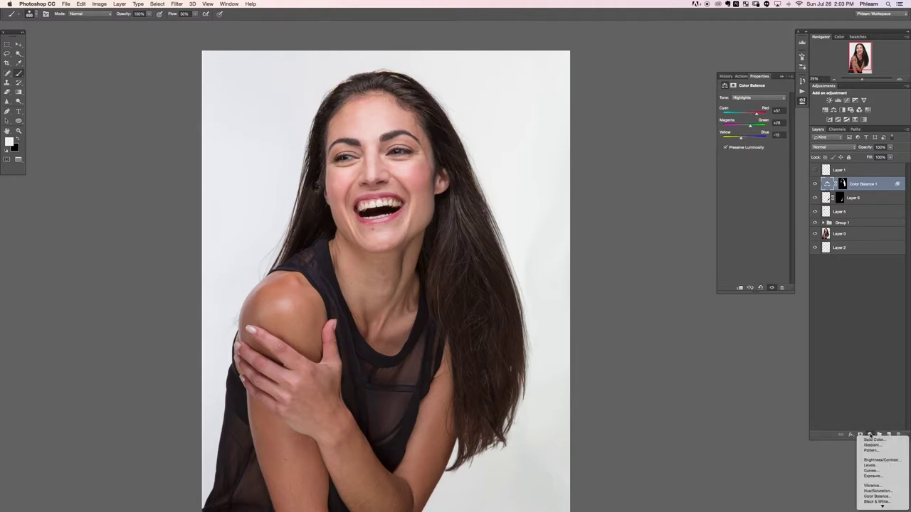
click(878, 472)
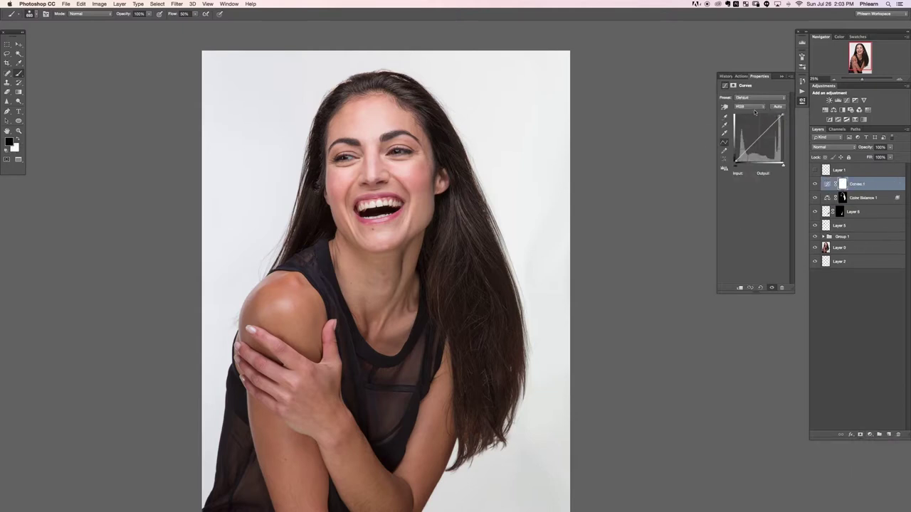
click(747, 107)
click(747, 107)
drag(757, 141, 759, 132)
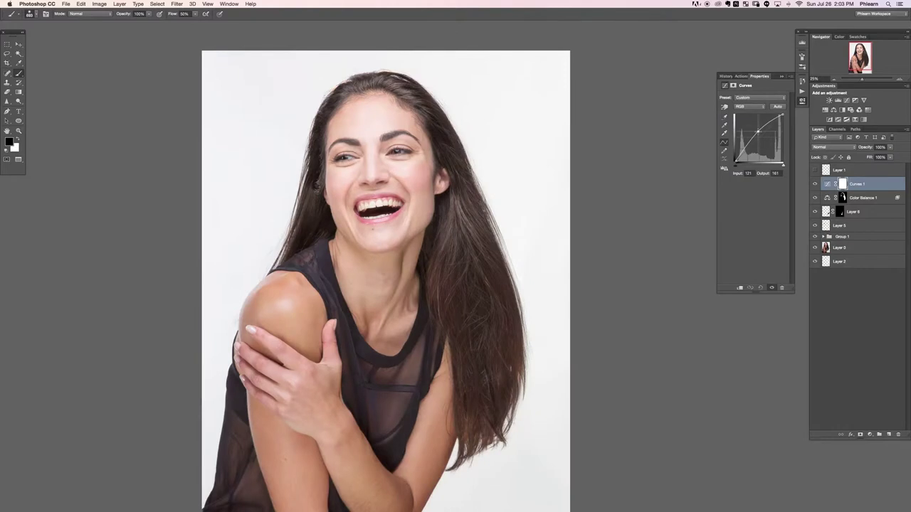
Step: Raise the midpoint of the Curves layer's Green channel slightly, to output 128 at input 123
click(747, 107)
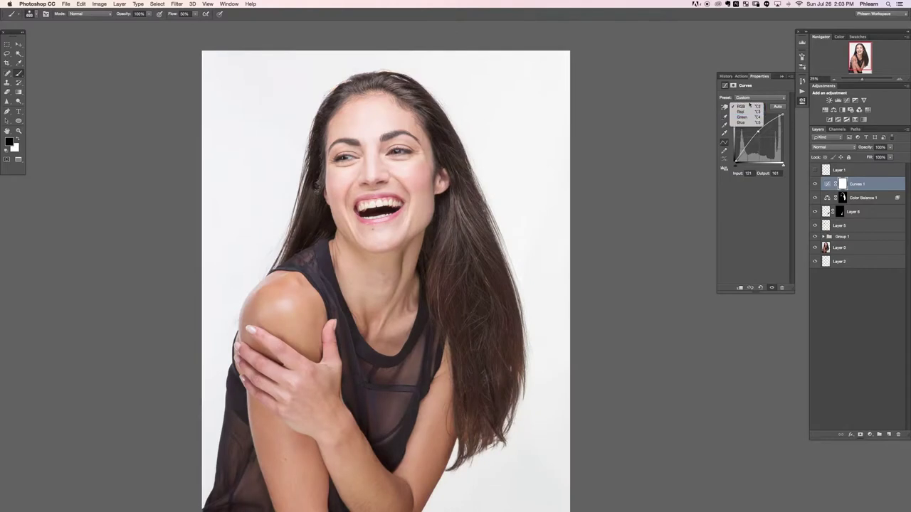
click(744, 115)
click(747, 107)
click(743, 114)
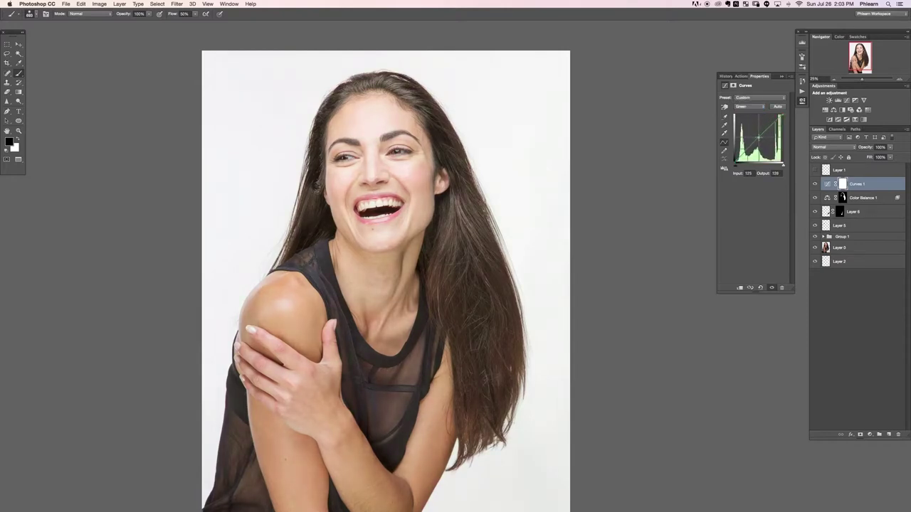
Step: Invert the Curves layer's mask to black and paint white over the long hair strands to brighten only those areas
key(super+i)
key(super+plus)
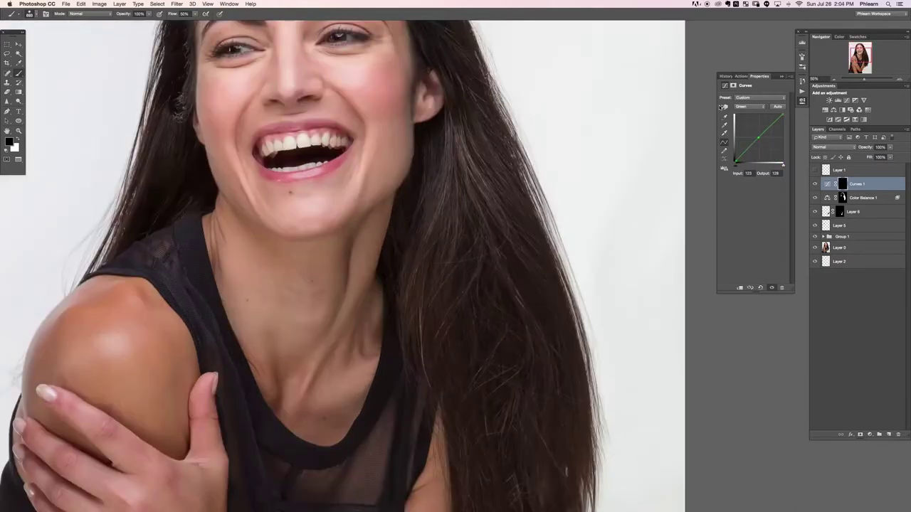
scroll(363, 192, up, 10)
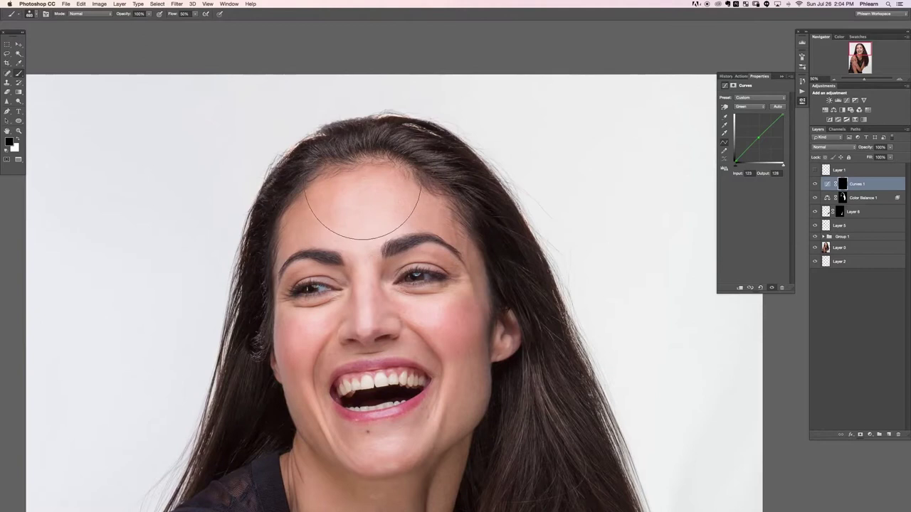
key(x)
ctrl+alt+drag(385, 189, 353, 187)
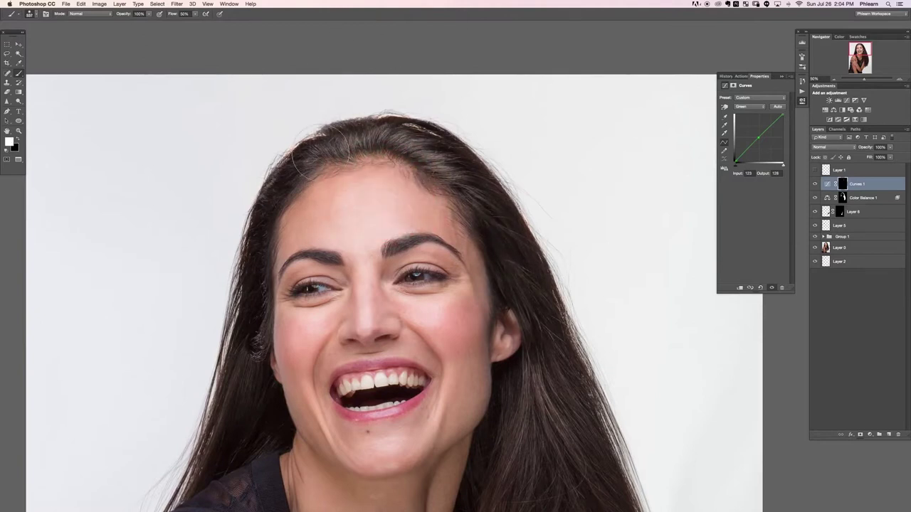
scroll(525, 278, down, 5)
scroll(525, 278, right, 2)
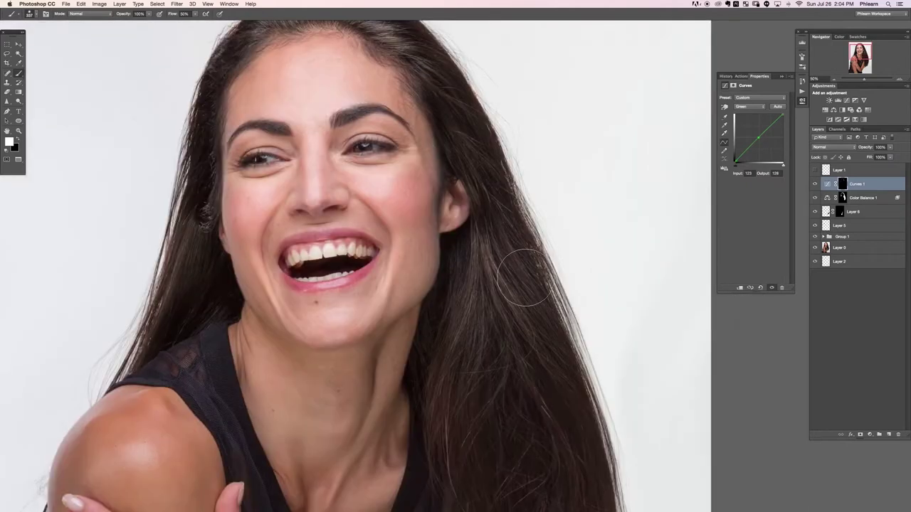
scroll(498, 431, down, 5)
scroll(498, 431, right, 1)
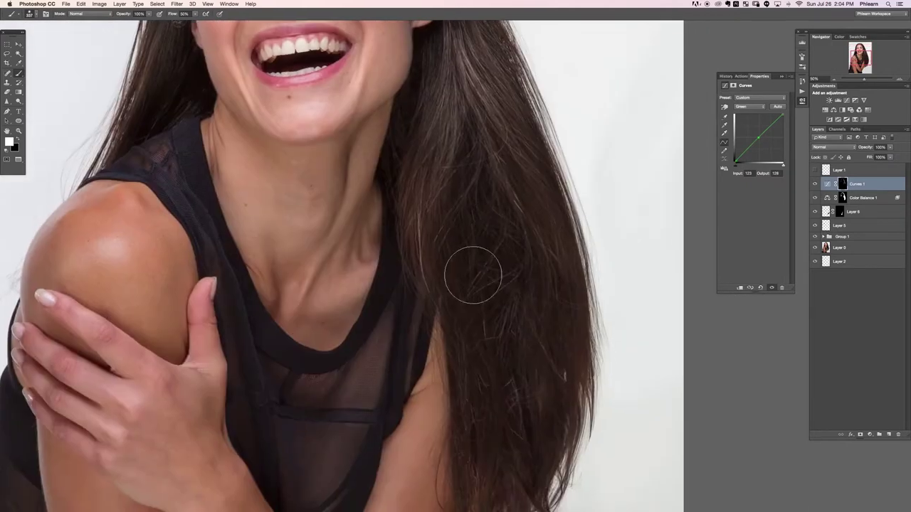
key(super+0)
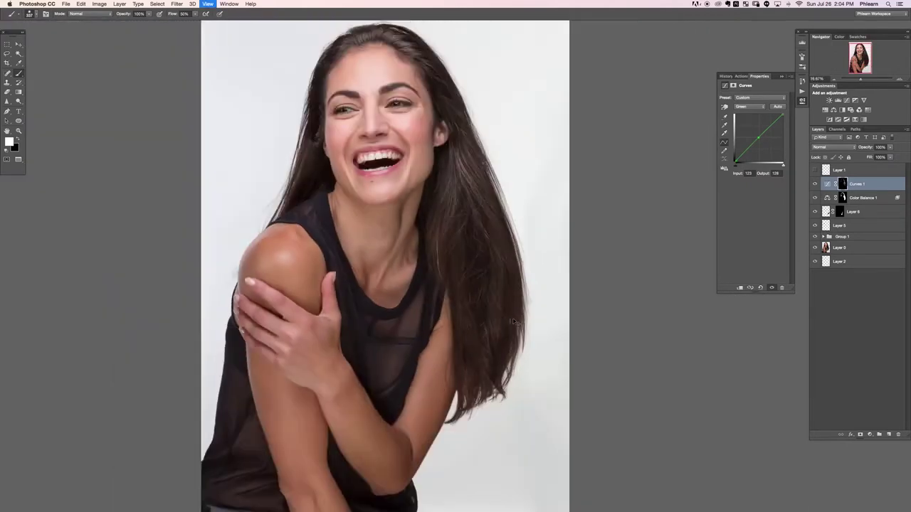
Step: Clean up the Curves layer's mask around the hair and face with a very large soft black brush
drag(492, 271, 436, 273)
mouse_move(408, 306)
mouse_down()
mouse_move(446, 306)
mouse_move(465, 320)
mouse_up()
key(x)
mouse_move(465, 361)
mouse_down()
mouse_move(431, 239)
mouse_move(437, 205)
mouse_up()
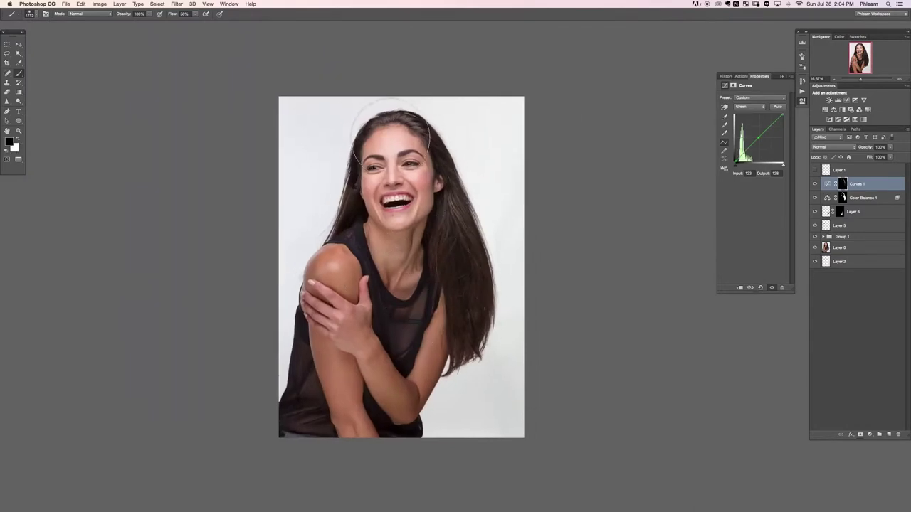
Step: Compare the hair with and without the Curves and Color Balance adjustments by repeatedly hiding and showing each layer
click(816, 184)
click(815, 184)
click(815, 184)
click(815, 184)
click(815, 184)
click(815, 184)
click(816, 184)
click(815, 183)
click(815, 183)
click(815, 184)
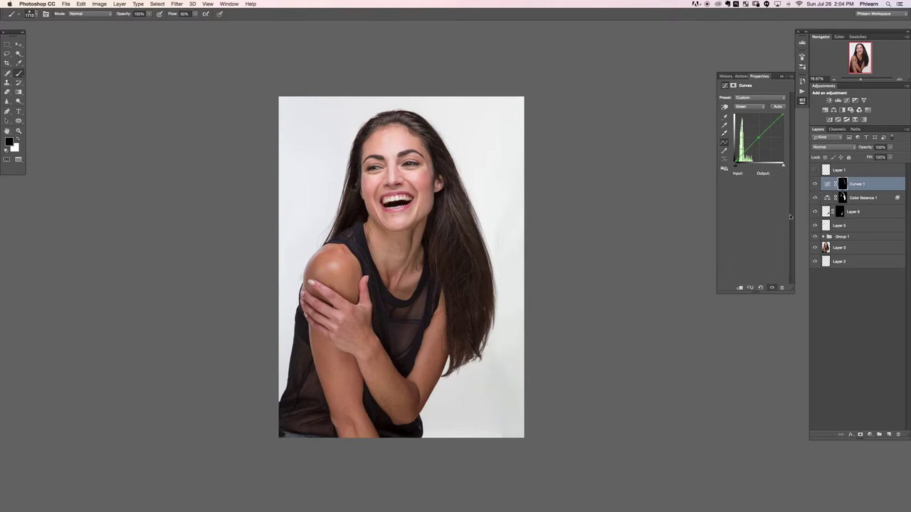
click(815, 199)
click(816, 198)
click(815, 199)
click(815, 184)
click(814, 185)
click(815, 186)
click(815, 185)
click(815, 185)
click(814, 185)
click(815, 185)
Step: Raise the midpoint of the Curves layer's Red channel slightly, to output 131 at input 123
click(827, 186)
click(749, 107)
click(747, 113)
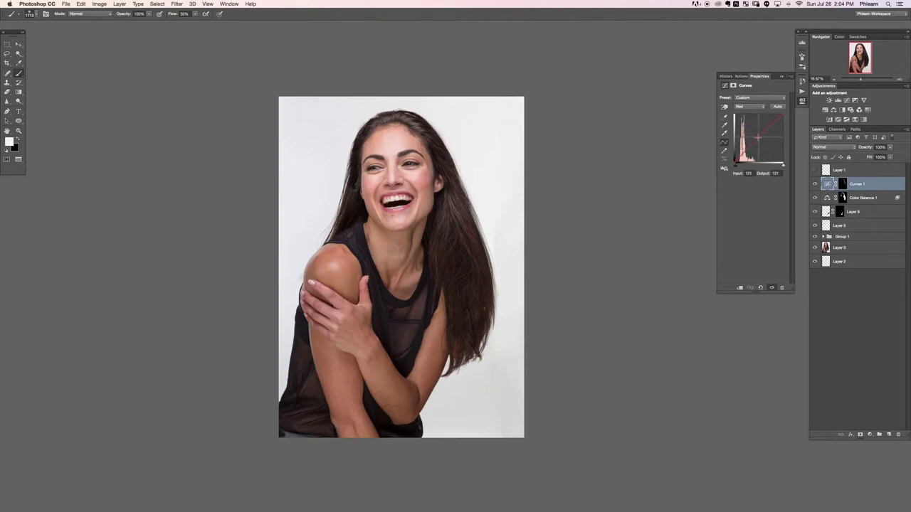
Step: Check the warmer Curves adjustment by toggling its visibility, and review the red annotation notes on Layer 1
click(814, 186)
click(814, 185)
click(815, 186)
click(815, 185)
click(815, 171)
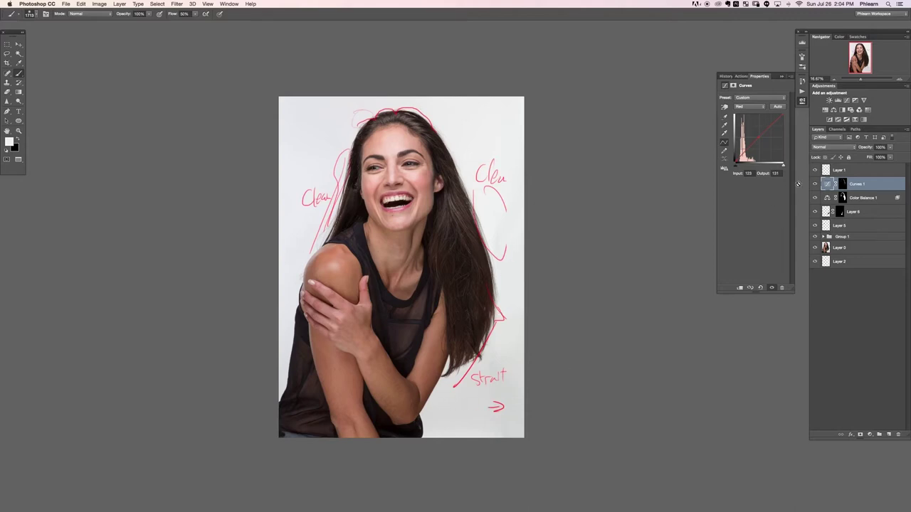
key(Return)
click(815, 172)
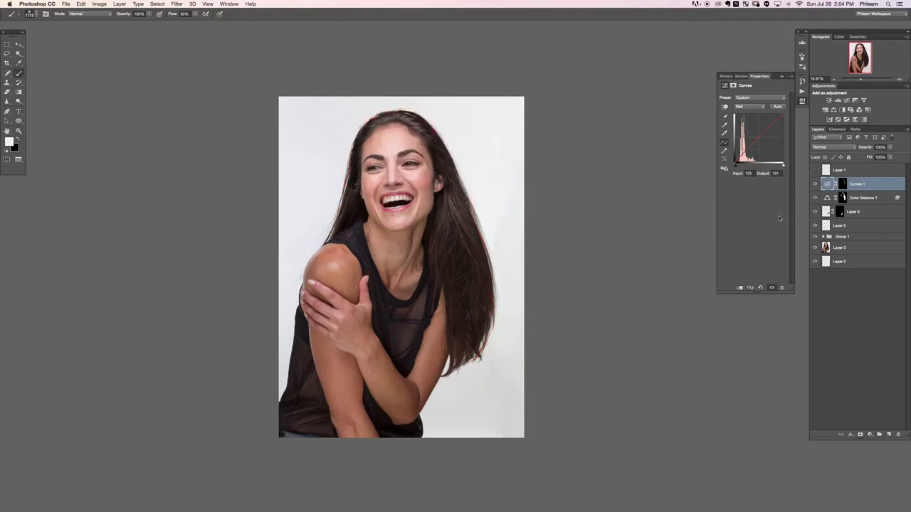
click(814, 184)
click(813, 184)
click(814, 185)
click(814, 184)
click(814, 184)
click(814, 184)
Step: Add a new blank layer above Curves 1 and paint a soft white highlight band across the crown of the hair
key(super+equal)
key(super+equal)
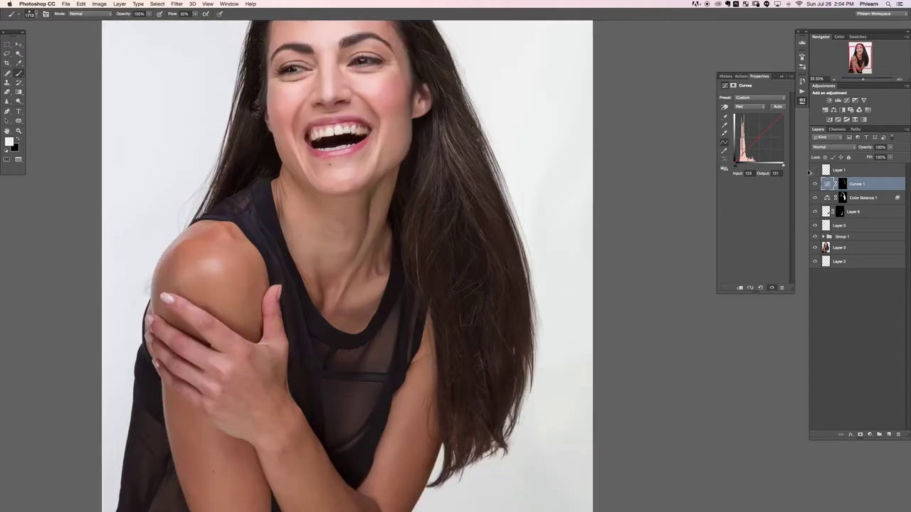
key(super+shift+alt+n)
scroll(387, 228, up, 10)
scroll(388, 228, left, 3)
drag(434, 213, 362, 194)
mouse_move(390, 222)
mouse_down()
mouse_move(341, 219)
mouse_move(348, 240)
mouse_up()
mouse_move(394, 206)
mouse_down()
mouse_move(352, 218)
mouse_move(384, 203)
mouse_move(430, 207)
mouse_move(455, 227)
mouse_move(417, 210)
mouse_up()
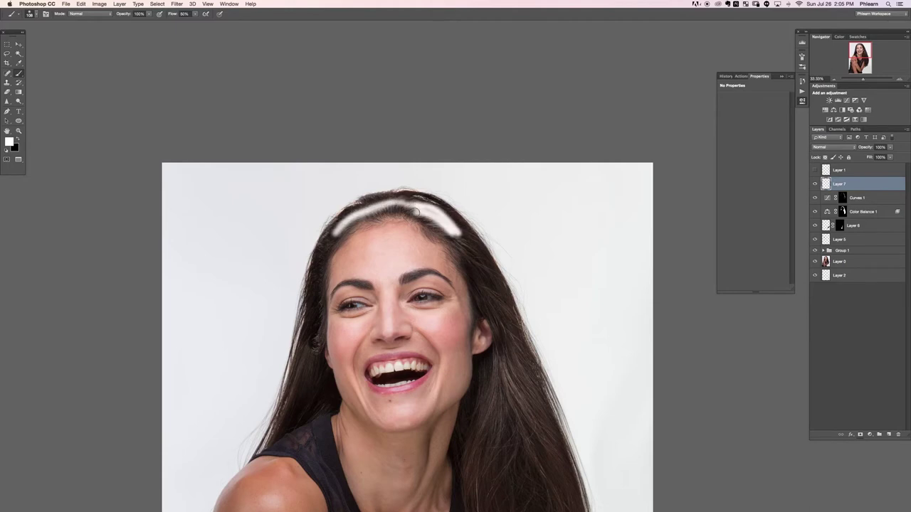
Step: Paint broad soft white highlight strokes down the long hair on both sides of the face
drag(519, 361, 453, 247)
mouse_move(434, 186)
mouse_down()
mouse_move(501, 464)
mouse_move(455, 331)
mouse_move(448, 344)
mouse_move(501, 493)
mouse_move(452, 231)
mouse_move(496, 463)
mouse_up()
mouse_move(294, 102)
mouse_down()
mouse_move(331, 100)
mouse_move(324, 91)
mouse_move(295, 107)
mouse_up()
drag(257, 177, 224, 327)
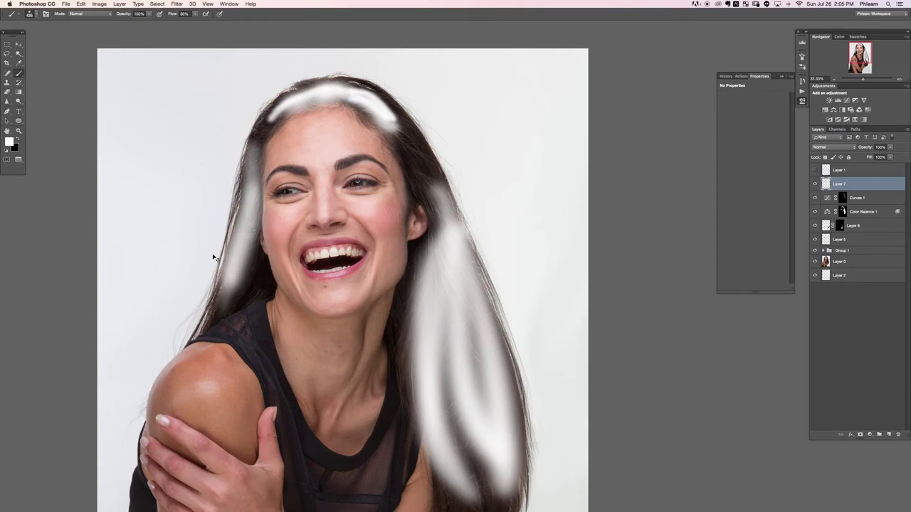
Step: Blend the white highlight layer into the hair using Blend If, splitting the Underlying Layer's black slider to 91 / 255
key(super+minus)
key(super+minus)
drag(491, 118, 432, 109)
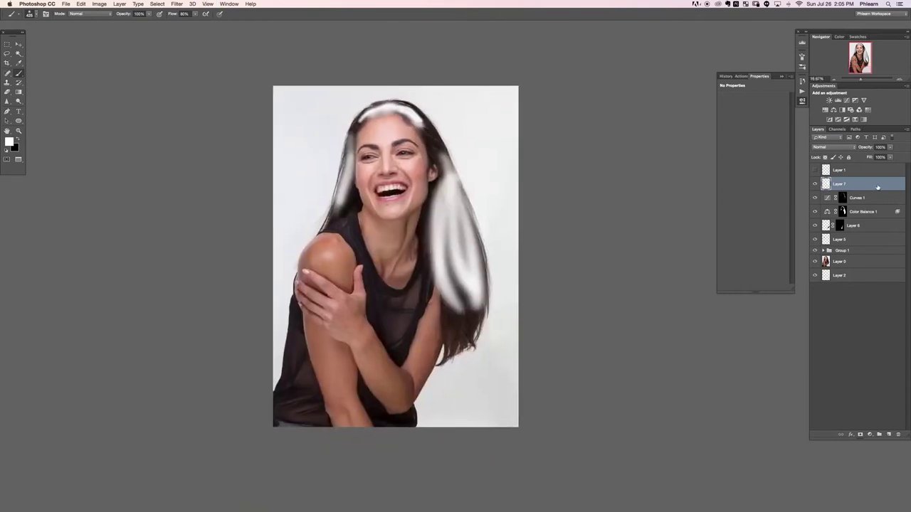
double_click(873, 187)
scroll(271, 253, left, 2)
drag(121, 237, 194, 234)
drag(132, 236, 167, 236)
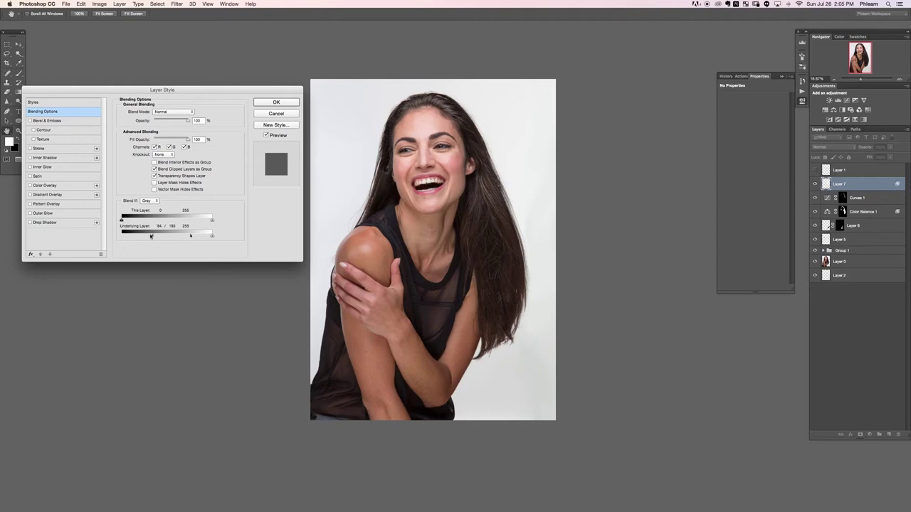
drag(191, 235, 213, 236)
mouse_move(149, 236)
mouse_down()
mouse_move(178, 236)
mouse_move(143, 238)
mouse_move(155, 237)
mouse_up()
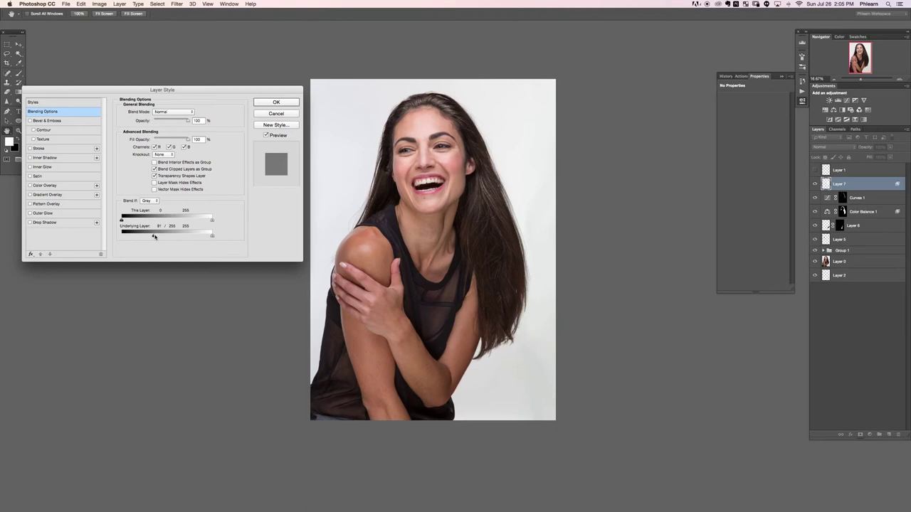
click(277, 102)
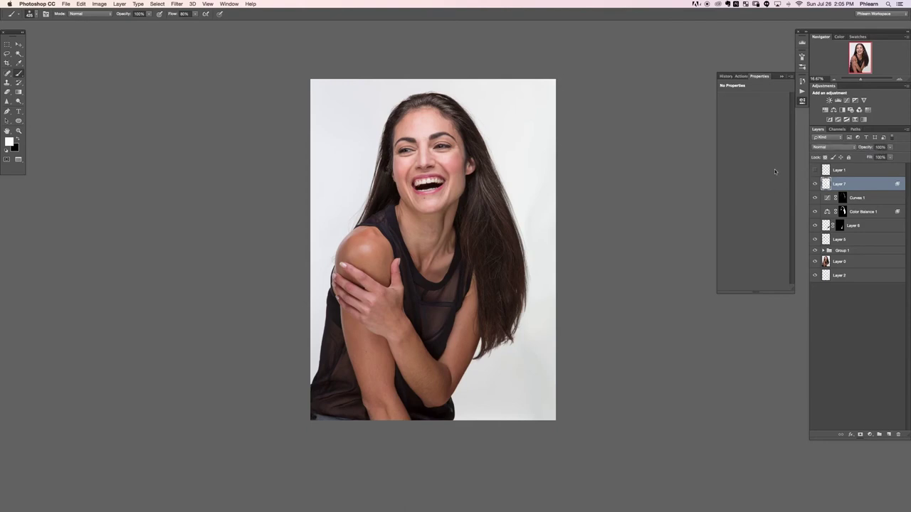
Step: Group all retouching layers from Layer 1 down to Group 1 into one layer group
key(super+plus)
drag(356, 242, 330, 322)
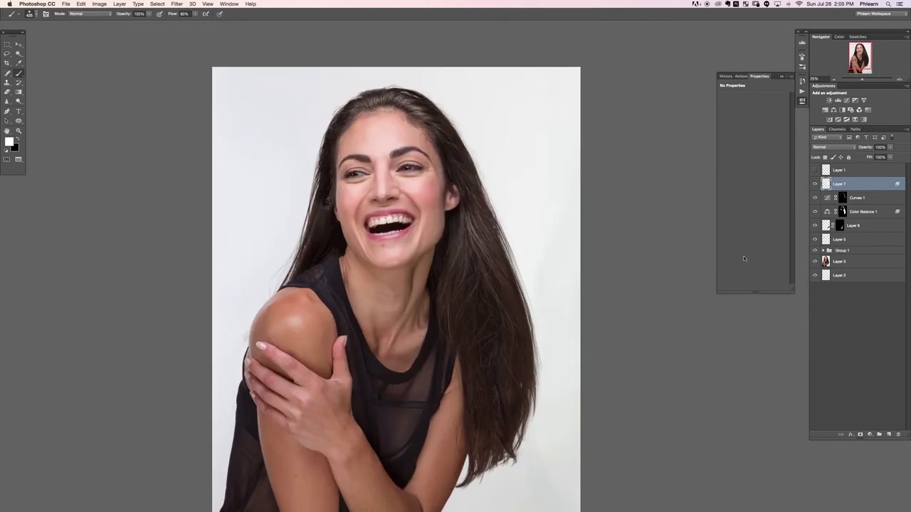
click(841, 170)
shift+click(861, 252)
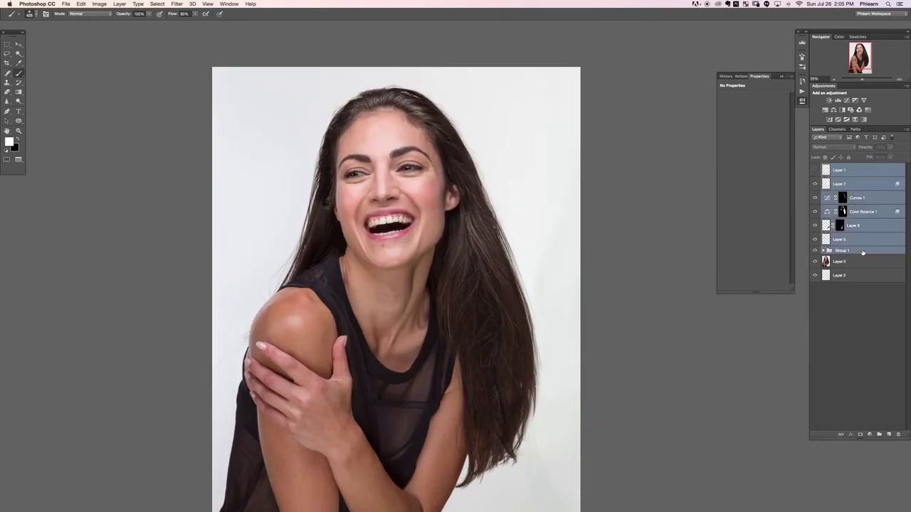
key(super+g)
Step: Compare the portrait before and after by repeatedly toggling the retouching group, and return to the windowed screen mode
key(super+minus)
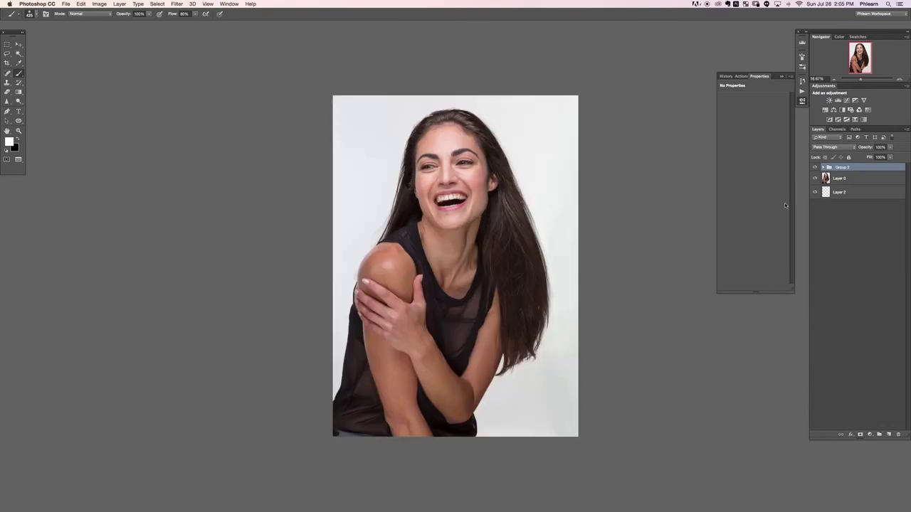
drag(446, 241, 407, 212)
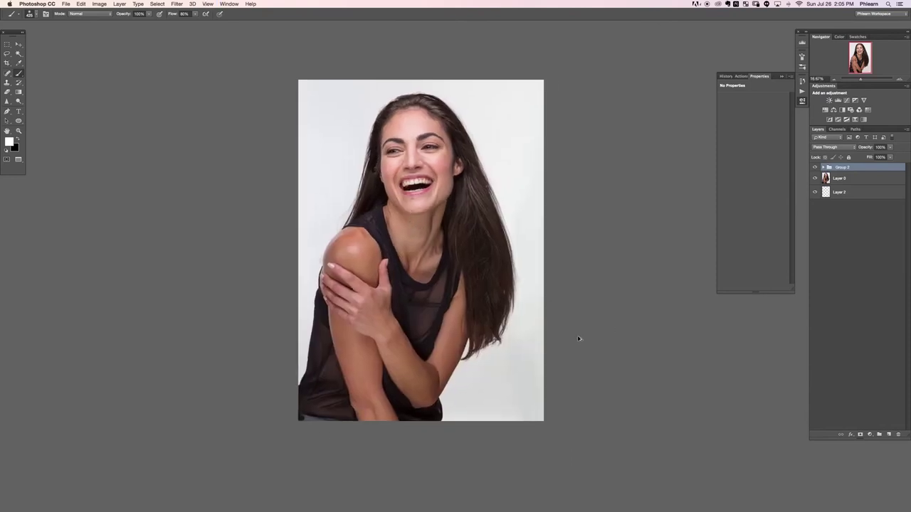
key(super+comma)
key(super+comma)
key(super+comma)
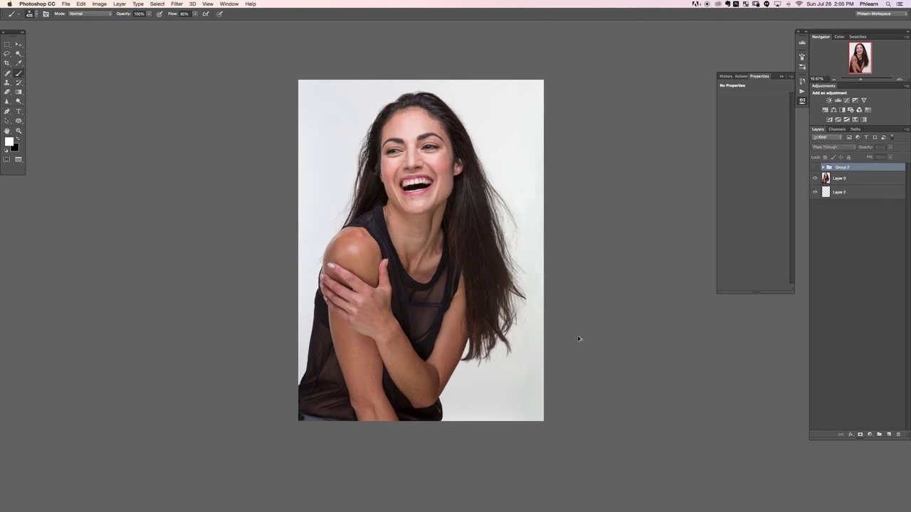
key(super+comma)
key(super+comma)
key(super+comma)
key(super+comma)
key(super+comma)
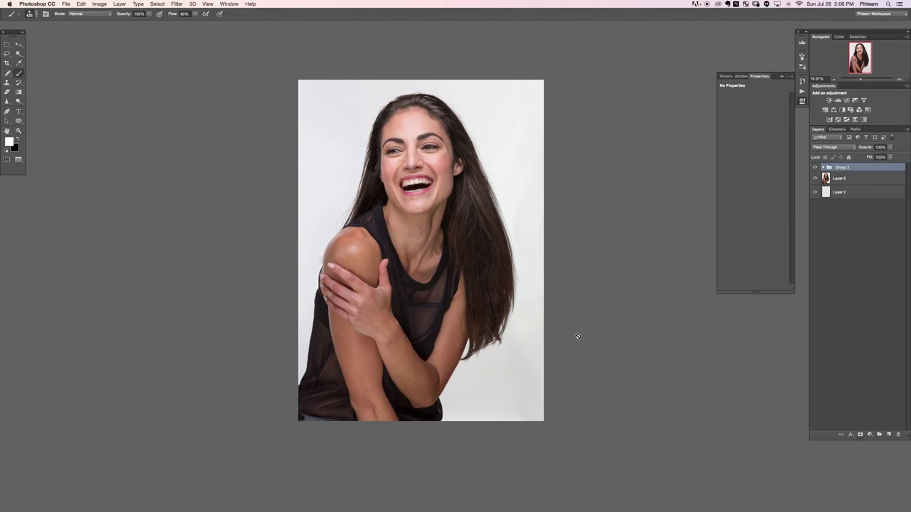
key(f)
key(f)
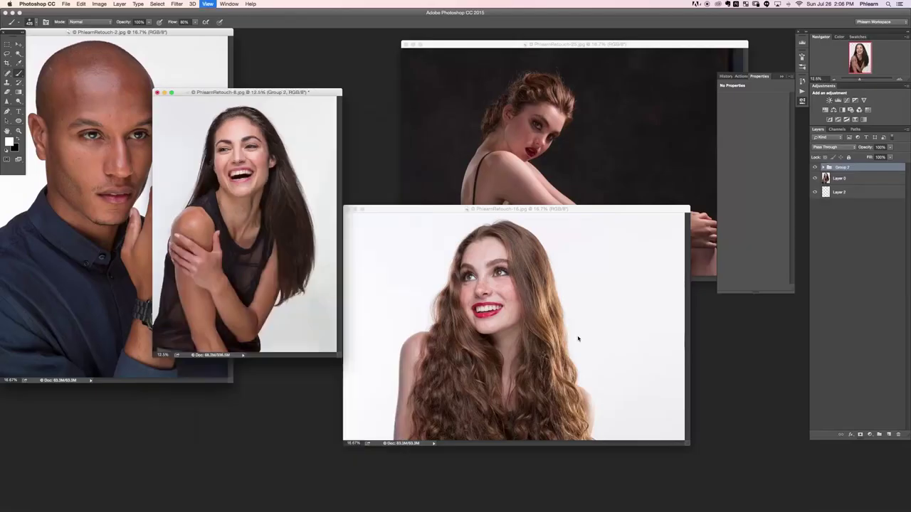